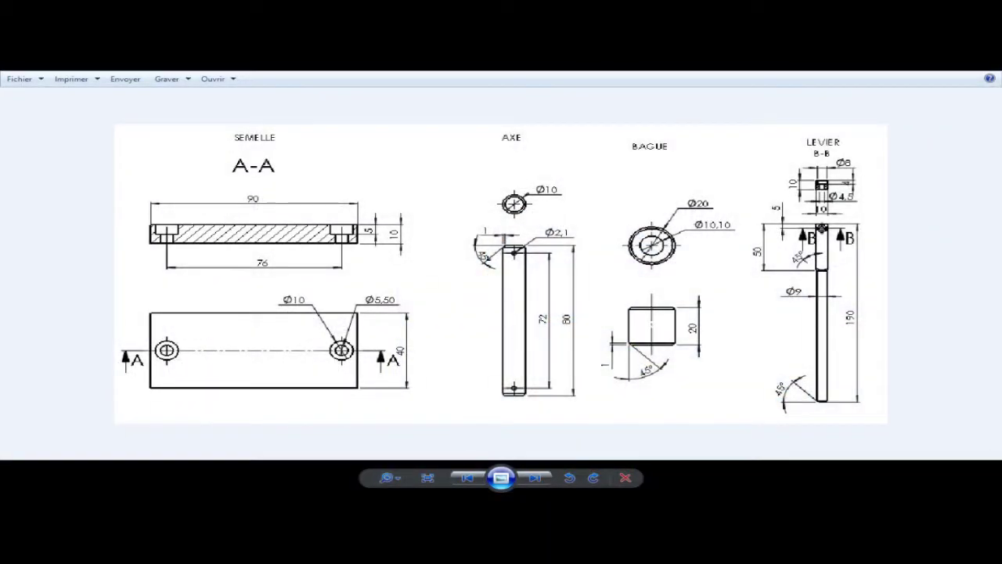
Zoom and pan the part drawing in Photo Viewer to read the base plate dimensions.
{"action": "scroll", "coordinate": [208, 275], "scroll_direction": "down", "scroll_amount": 1}
{"action": "scroll", "coordinate": [208, 275], "scroll_direction": "up", "scroll_amount": 1}
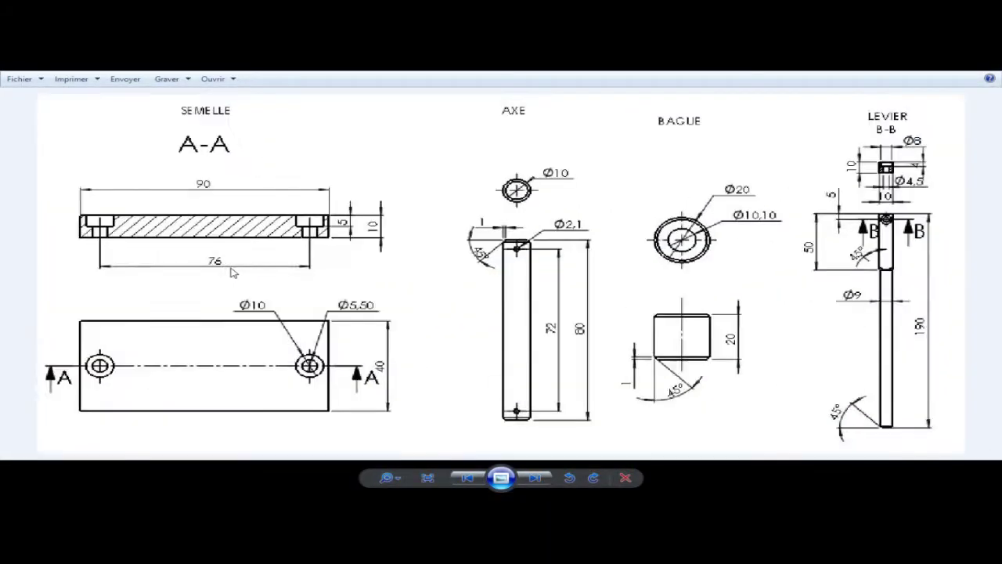
{"action": "scroll", "coordinate": [211, 270], "scroll_direction": "up", "scroll_amount": 1}
{"action": "left_click_drag", "start_coordinate": [406, 270], "coordinate": [453, 246]}
{"action": "scroll", "coordinate": [313, 251], "scroll_direction": "down", "scroll_amount": 1}
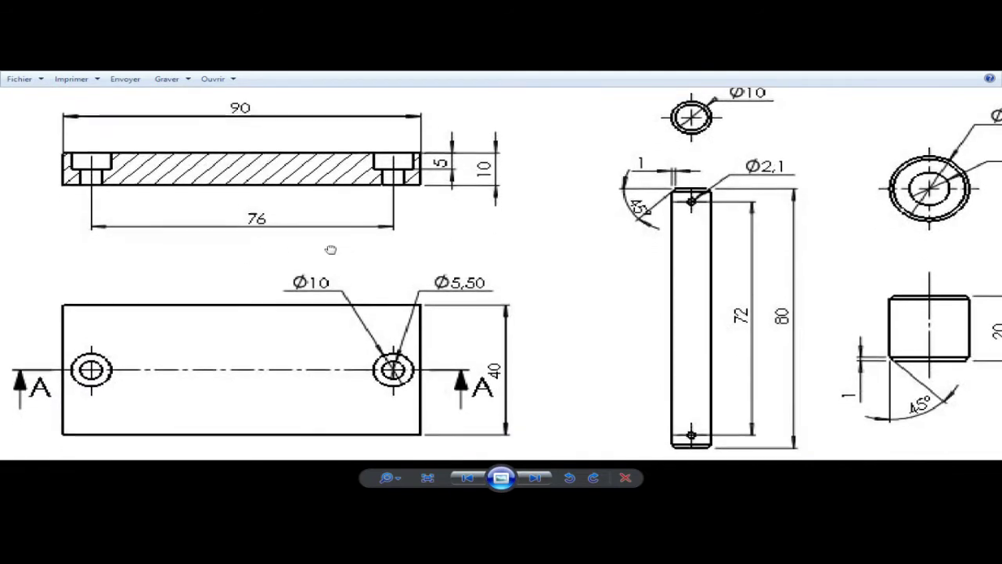
{"action": "scroll", "coordinate": [305, 239], "scroll_direction": "up", "scroll_amount": 2}
{"action": "scroll", "coordinate": [252, 239], "scroll_direction": "down", "scroll_amount": 1}
{"action": "scroll", "coordinate": [214, 246], "scroll_direction": "down", "scroll_amount": 1}
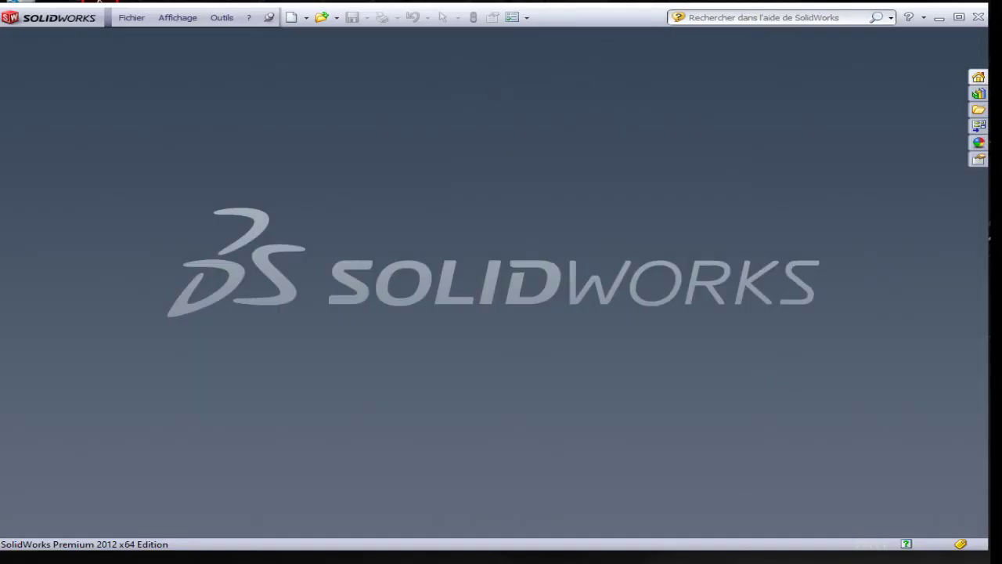
Create a new Pièce part and start a sketch on the front plane.
{"action": "left_click", "coordinate": [291, 16]}
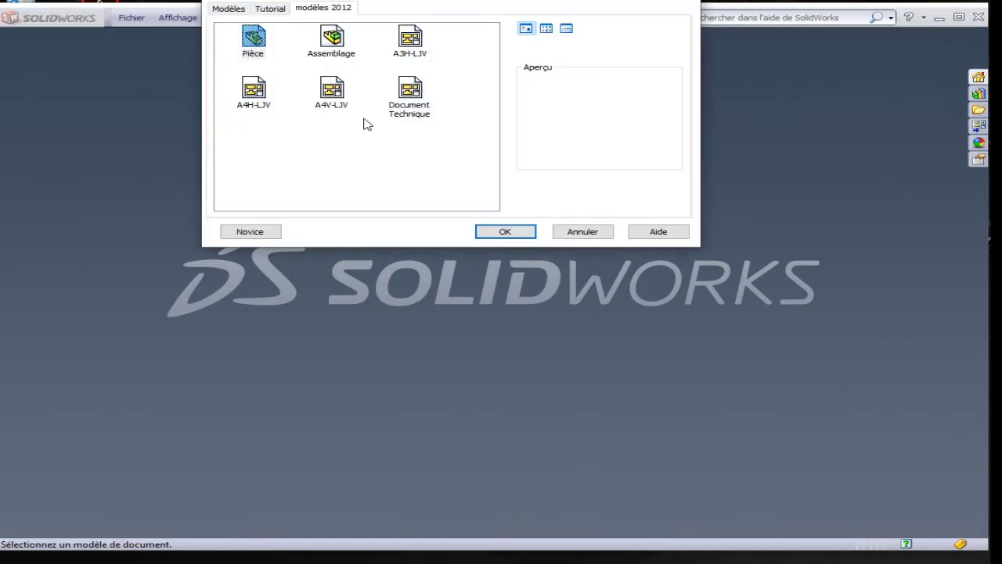
{"action": "left_click", "coordinate": [249, 41]}
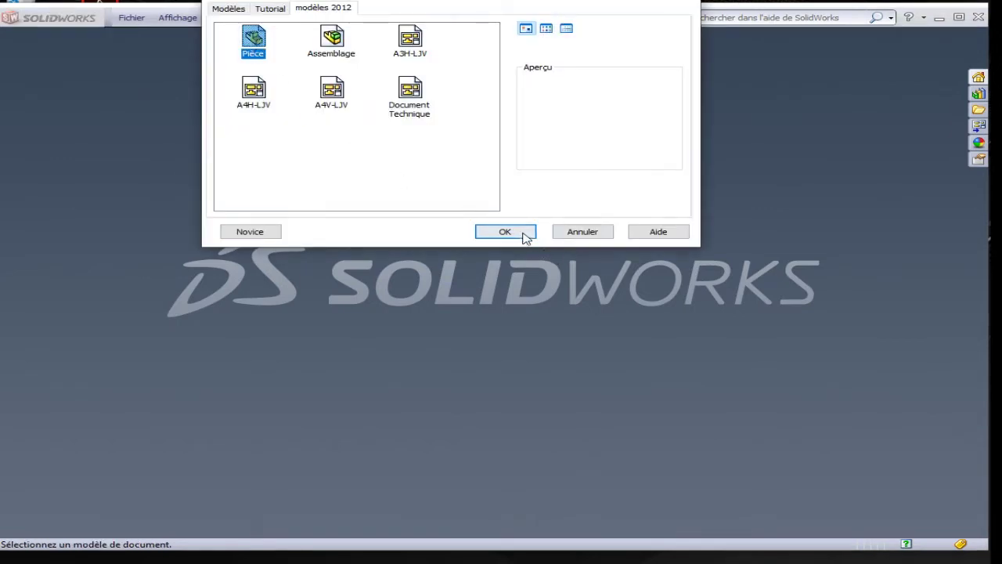
{"action": "left_click", "coordinate": [523, 232]}
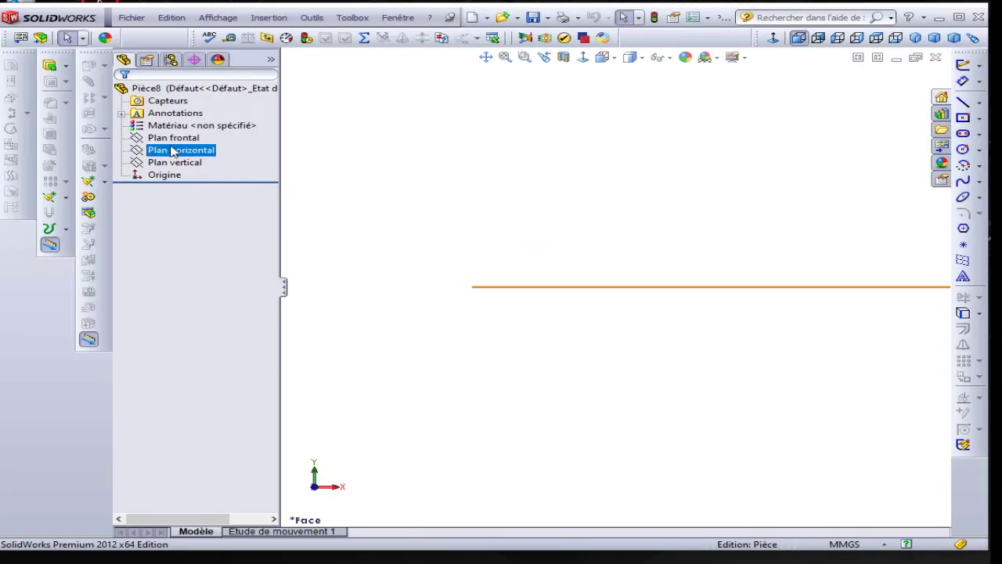
{"action": "left_click", "coordinate": [167, 138]}
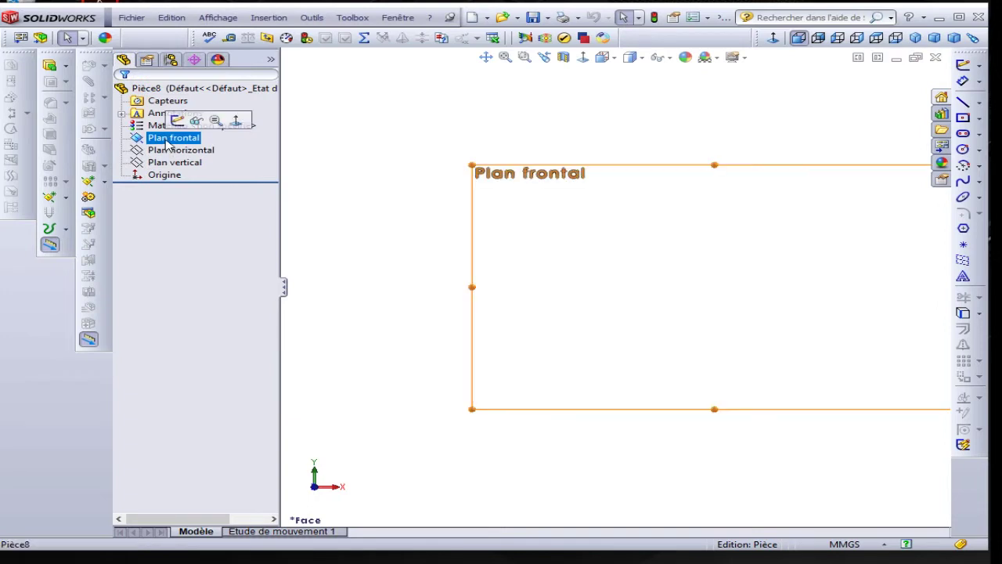
{"action": "left_click", "coordinate": [176, 122]}
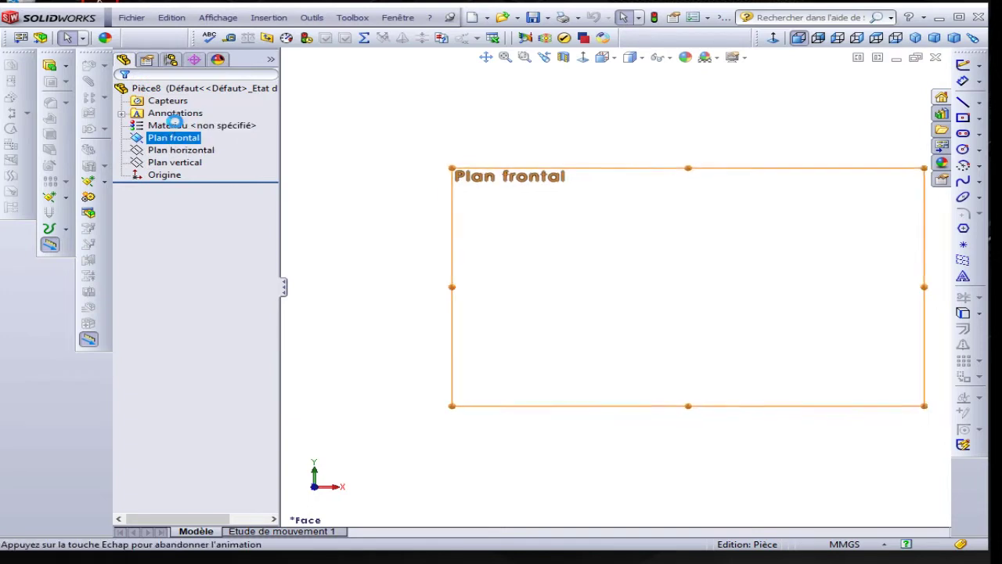
Draw a centre-point rectangle centred on the origin.
{"action": "left_click", "coordinate": [979, 119]}
{"action": "left_click", "coordinate": [965, 132]}
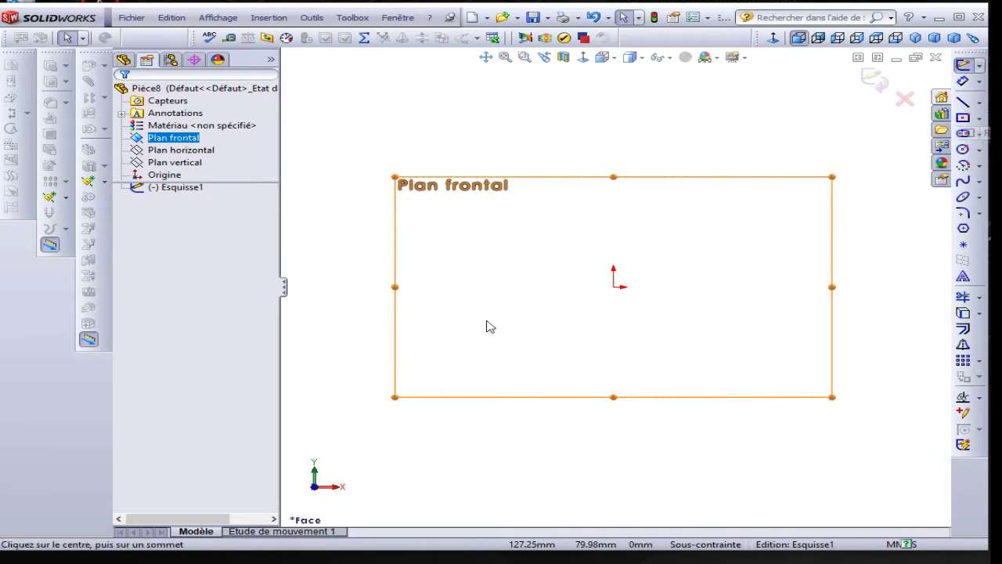
{"action": "left_click", "coordinate": [614, 287]}
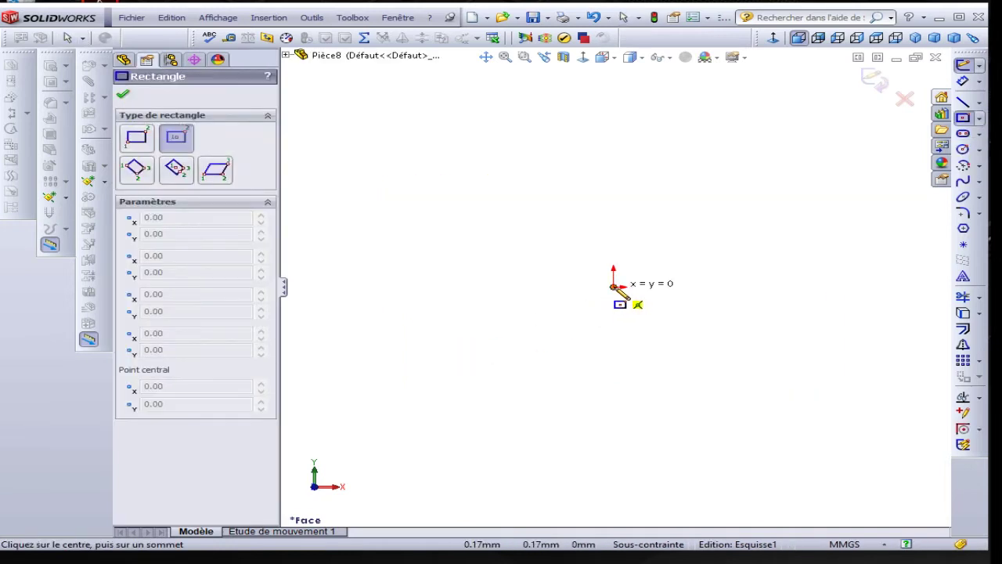
{"action": "left_click", "coordinate": [820, 223]}
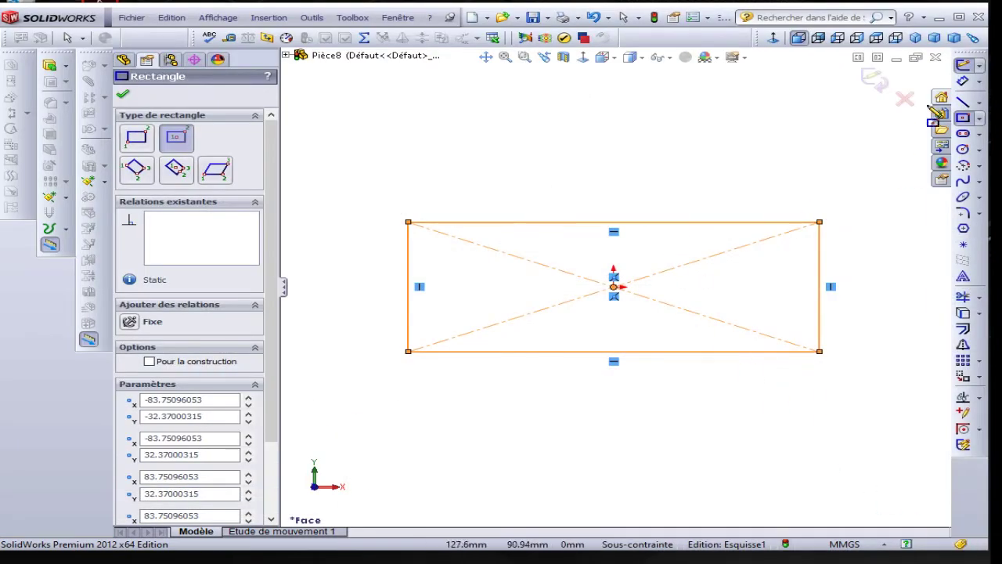
Dimension the rectangle 90 mm wide and 40 mm high.
{"action": "left_click", "coordinate": [963, 81]}
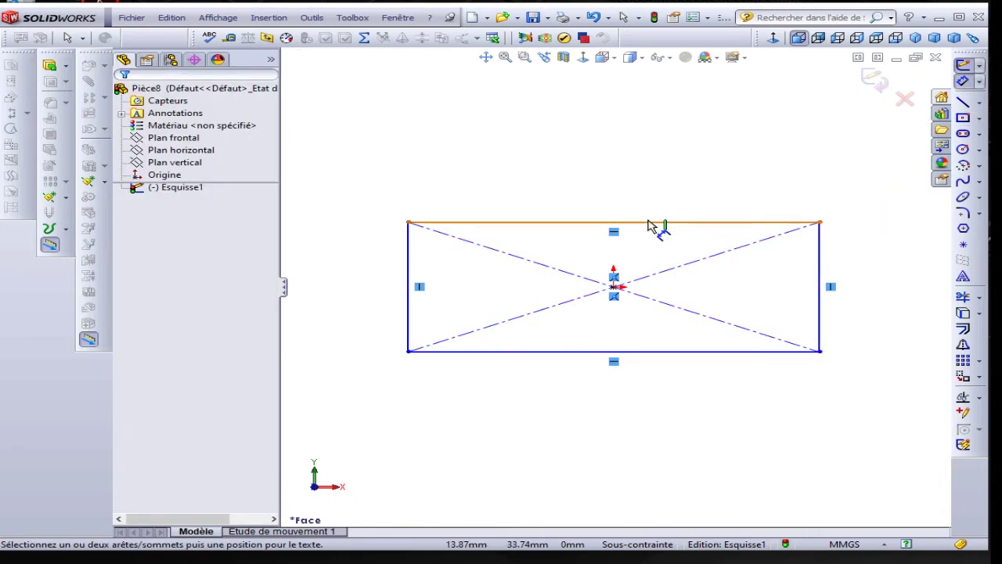
{"action": "left_click", "coordinate": [649, 223]}
{"action": "left_click", "coordinate": [648, 193]}
{"action": "type", "text": "90"}
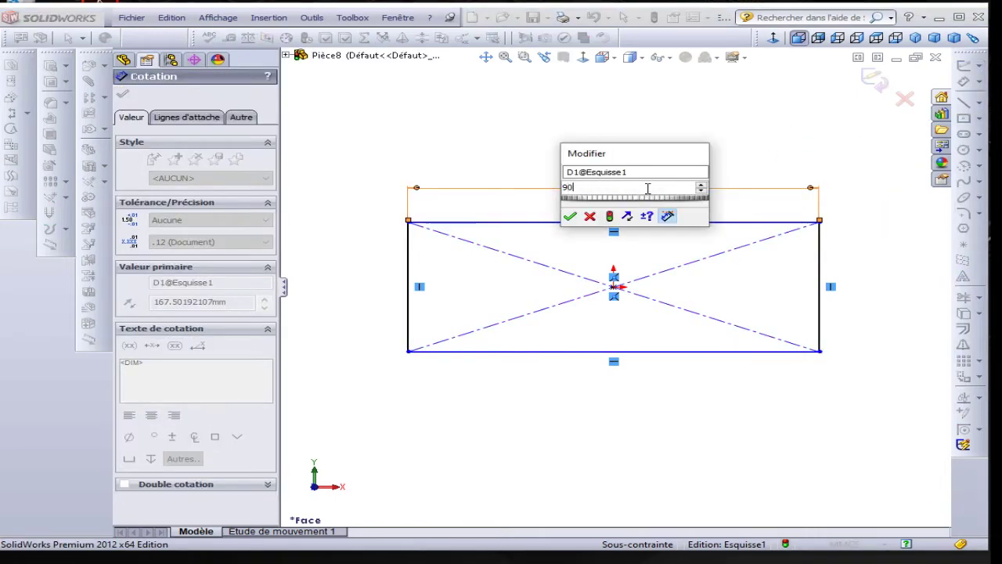
{"action": "key", "text": "Return"}
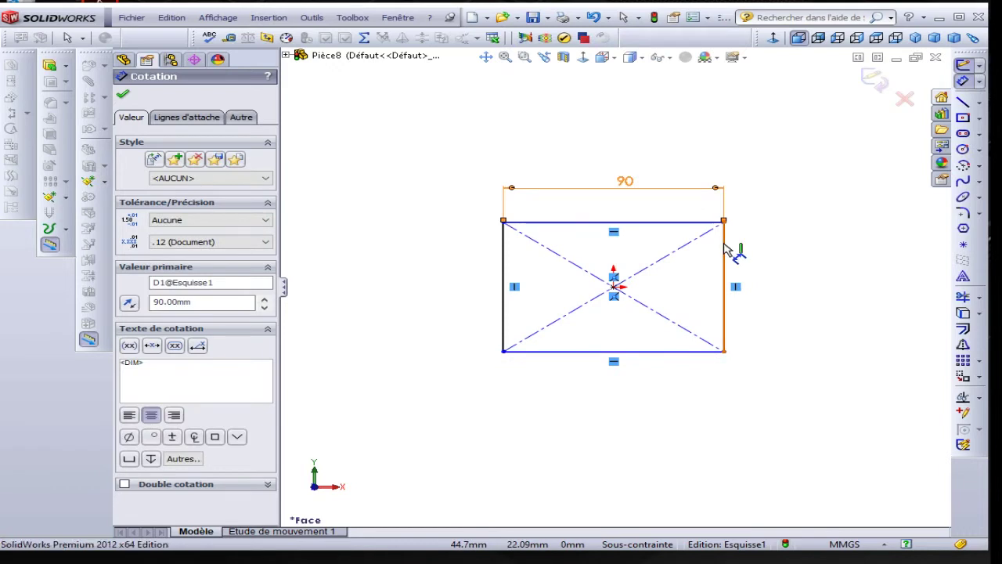
{"action": "left_click", "coordinate": [725, 253]}
{"action": "left_click", "coordinate": [846, 262]}
{"action": "type", "text": "40"}
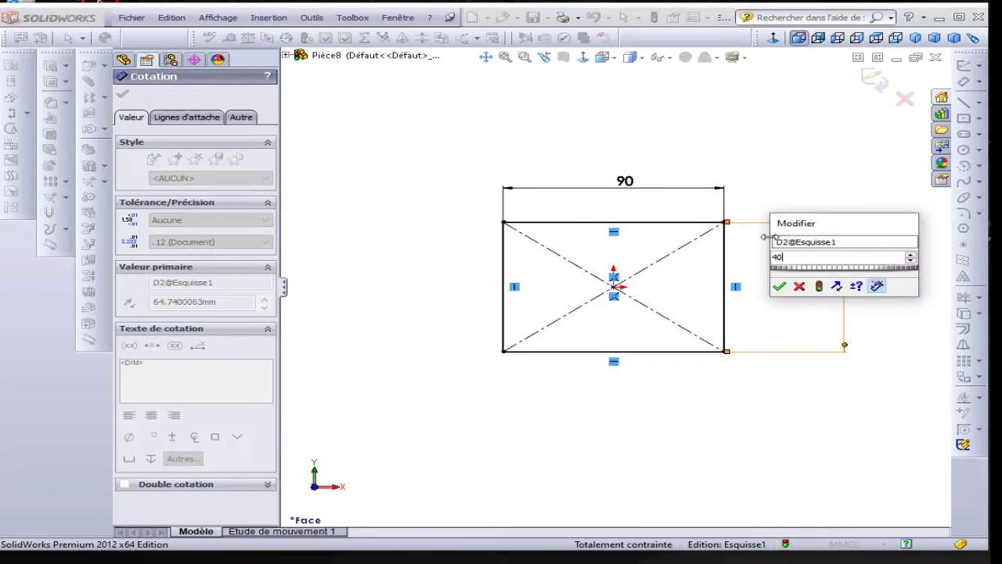
{"action": "key", "text": "Return"}
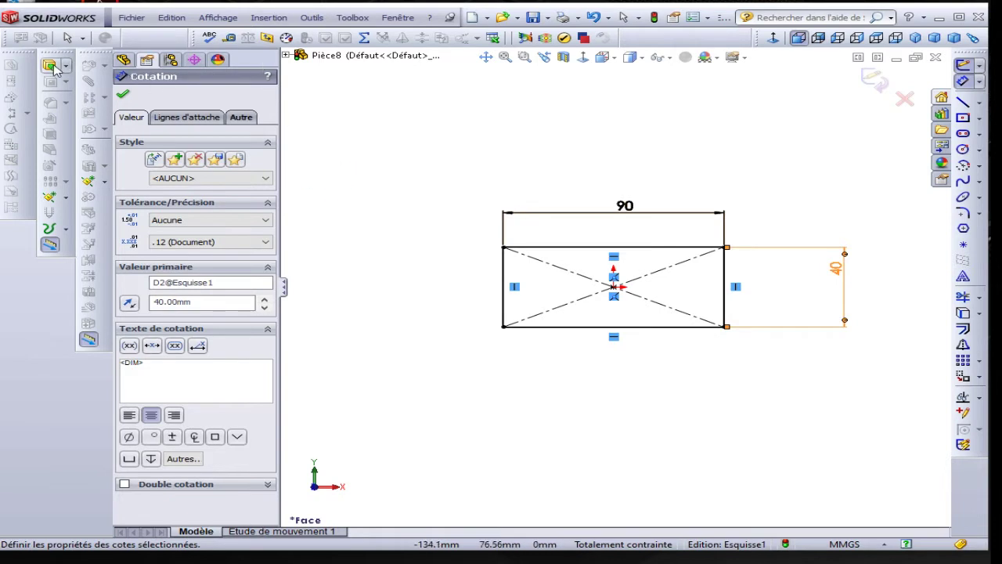
Extrude the rectangle 10 mm into a plate and start a Hole Wizard hole on its front face.
{"action": "left_click", "coordinate": [49, 244]}
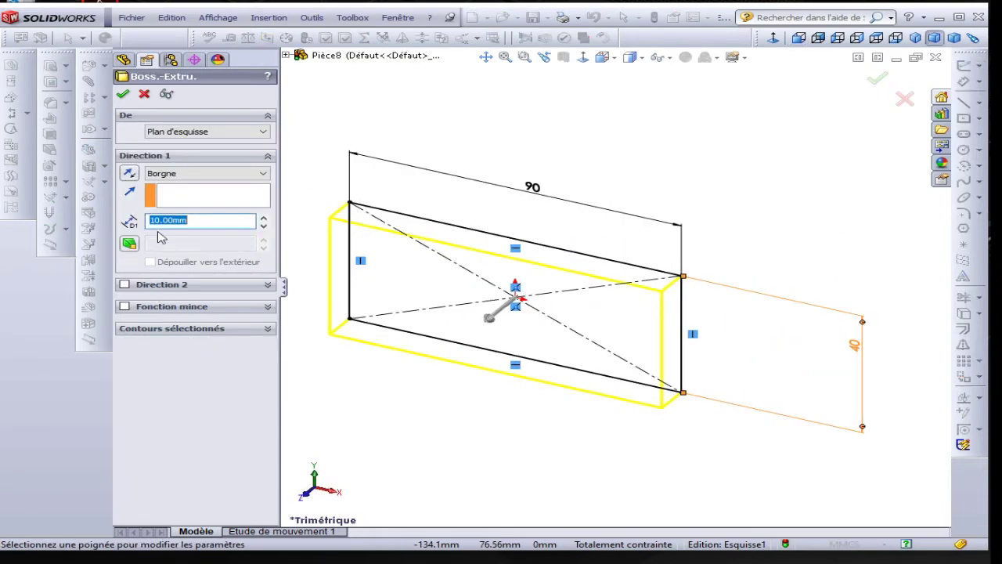
{"action": "left_click", "coordinate": [123, 94]}
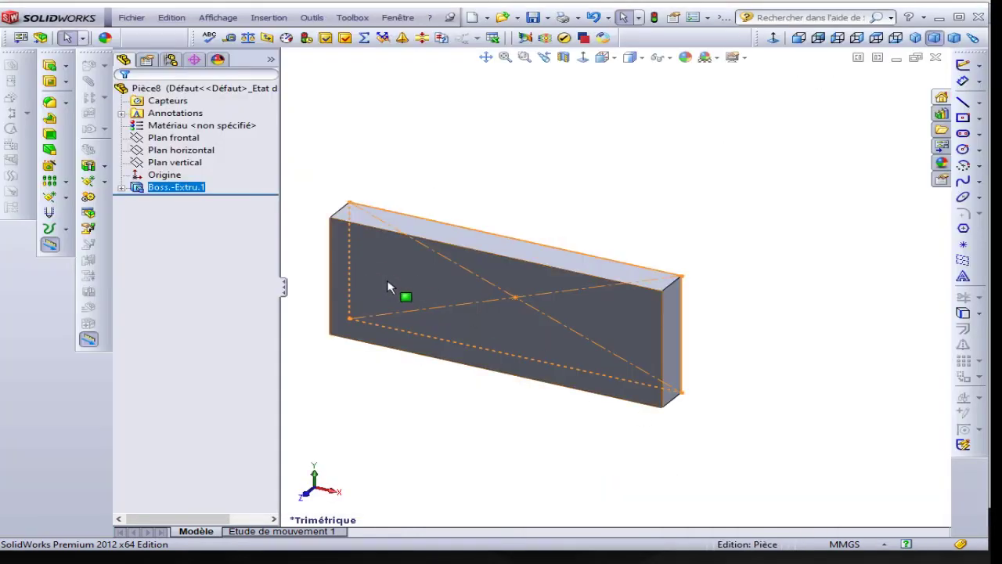
{"action": "left_click", "coordinate": [399, 290]}
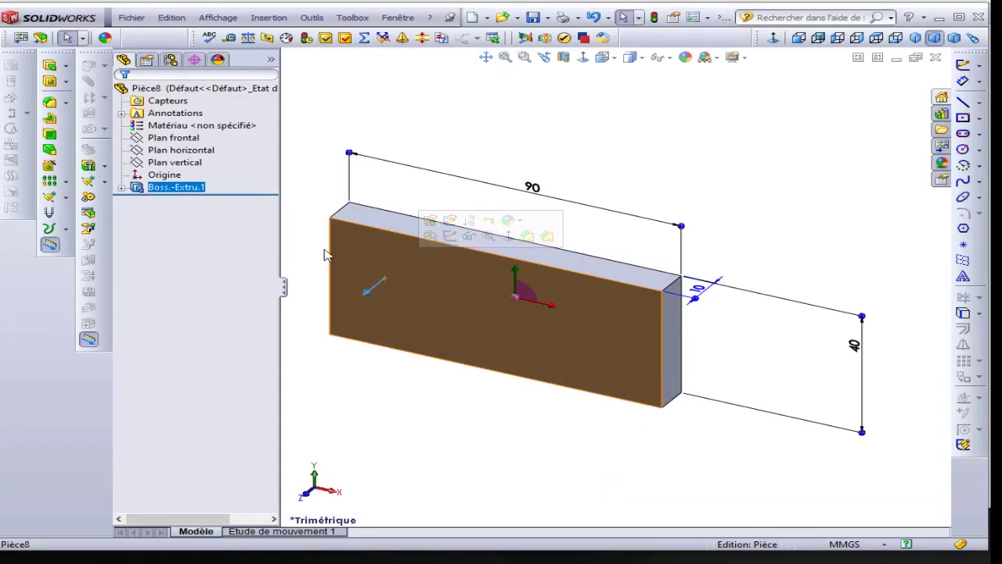
{"action": "left_click", "coordinate": [49, 165]}
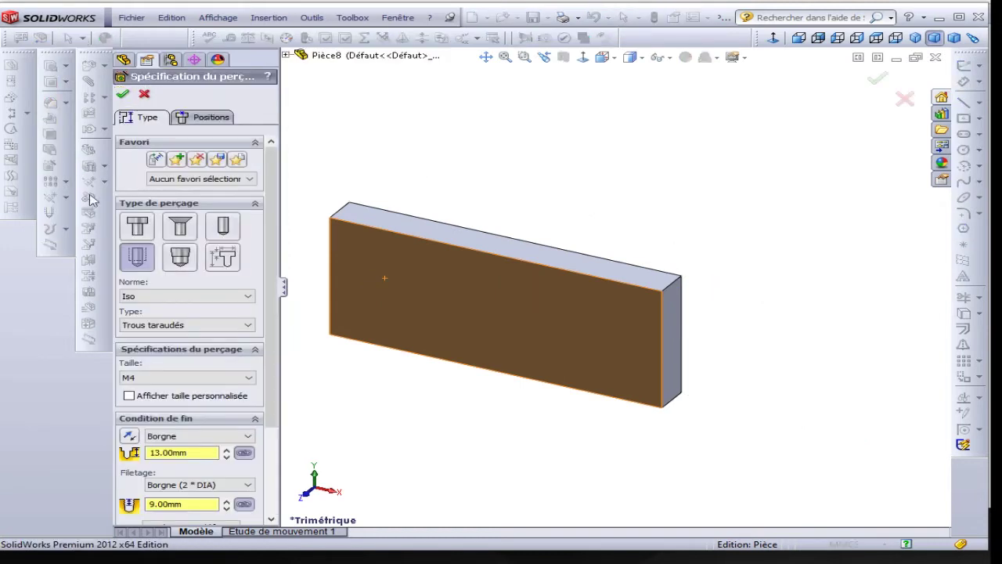
Place an M5 ISO 4762 counterbored through-all hole on the front face, viewed normal to.
{"action": "left_click", "coordinate": [137, 226]}
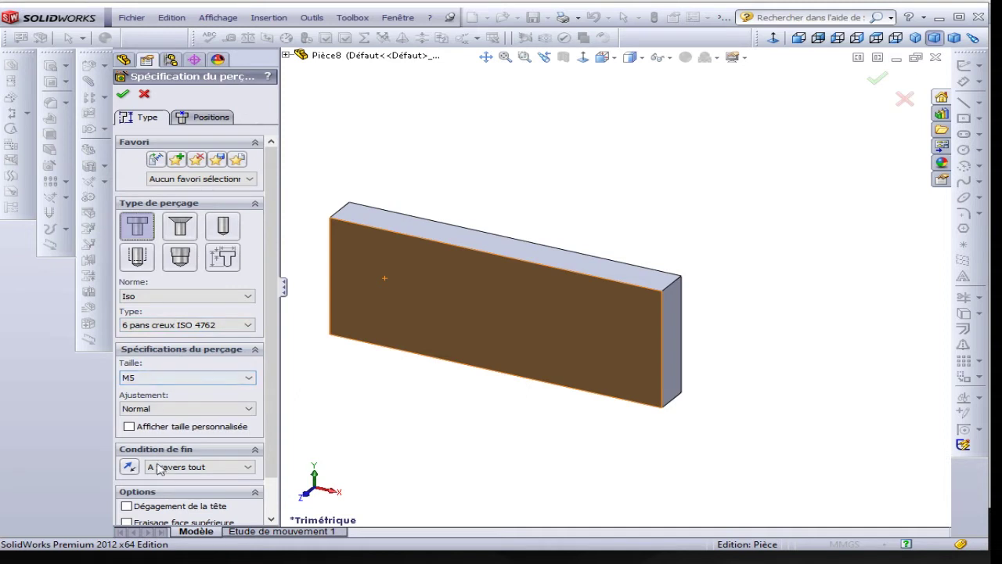
{"action": "left_click", "coordinate": [202, 119]}
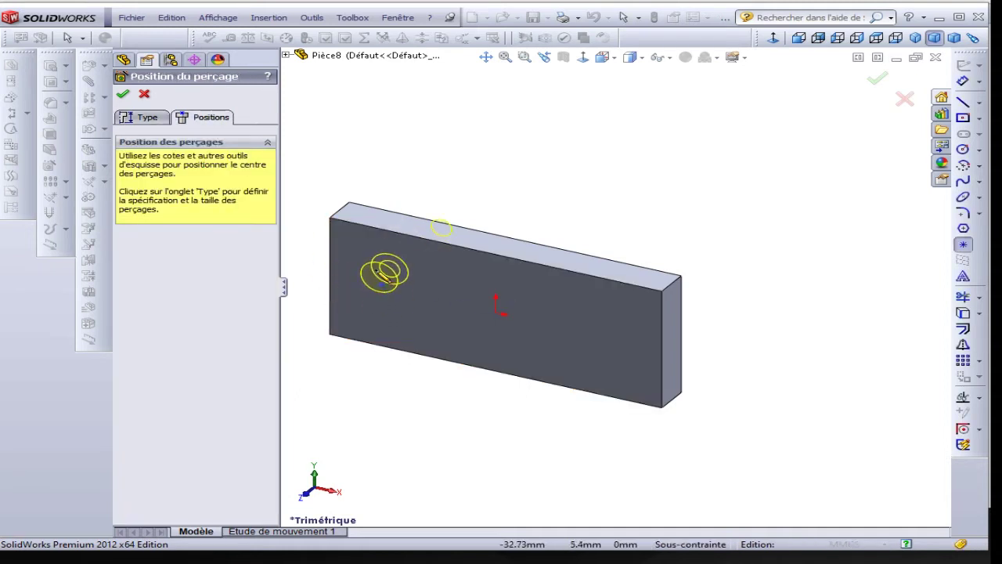
{"action": "left_click", "coordinate": [583, 58]}
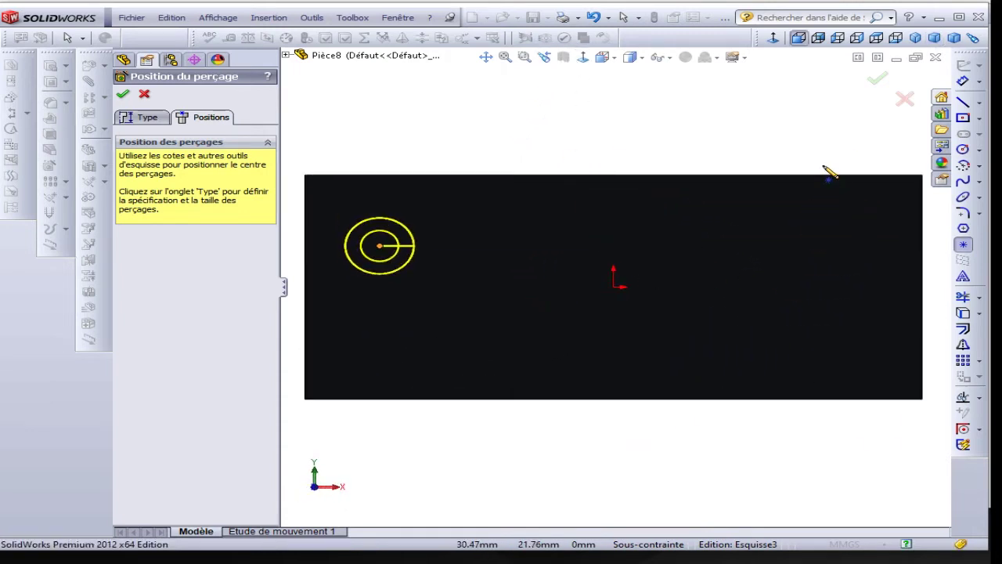
{"action": "key", "text": "Escape"}
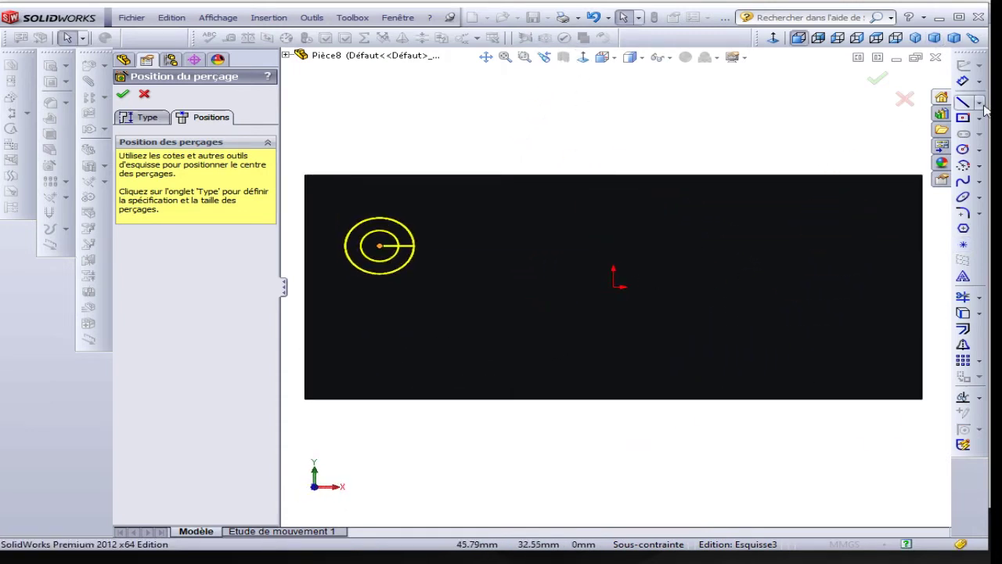
Draw horizontal and vertical centrelines and make the hole points symmetric about the vertical one.
{"action": "left_click", "coordinate": [979, 126]}
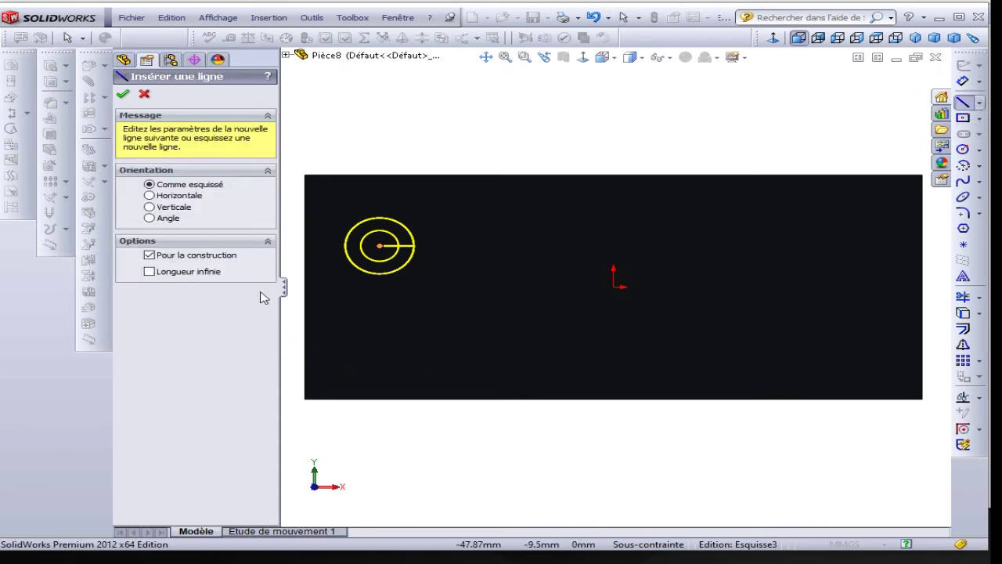
{"action": "key", "text": "z"}
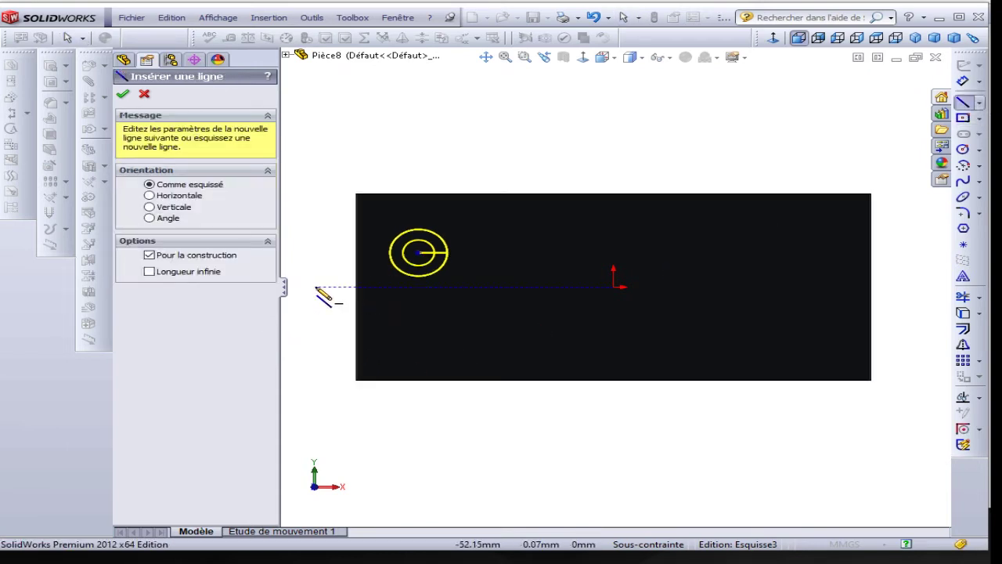
{"action": "left_click", "coordinate": [316, 286]}
{"action": "left_click", "coordinate": [905, 287]}
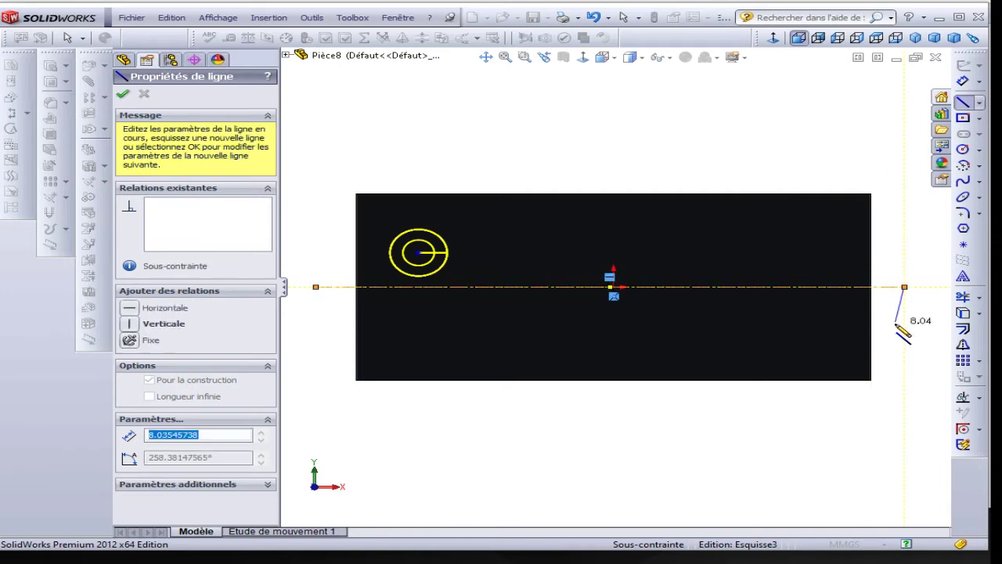
{"action": "key", "text": "Escape"}
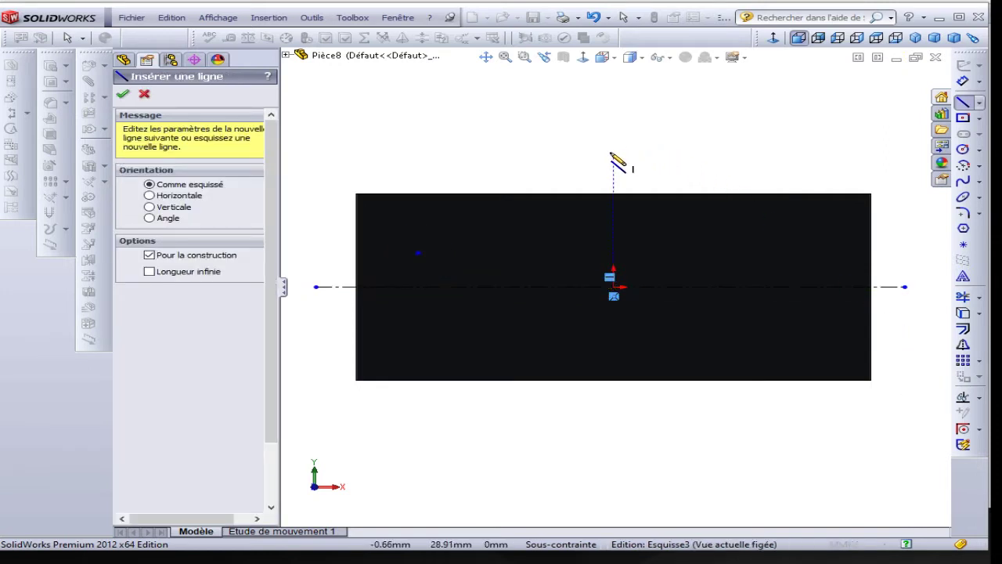
{"action": "left_click", "coordinate": [613, 155]}
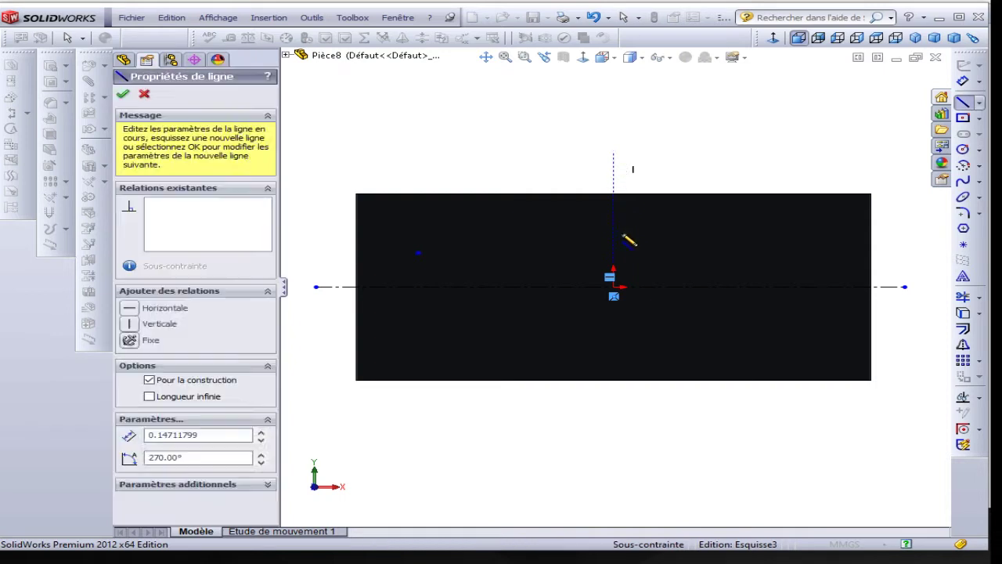
{"action": "left_click", "coordinate": [613, 427]}
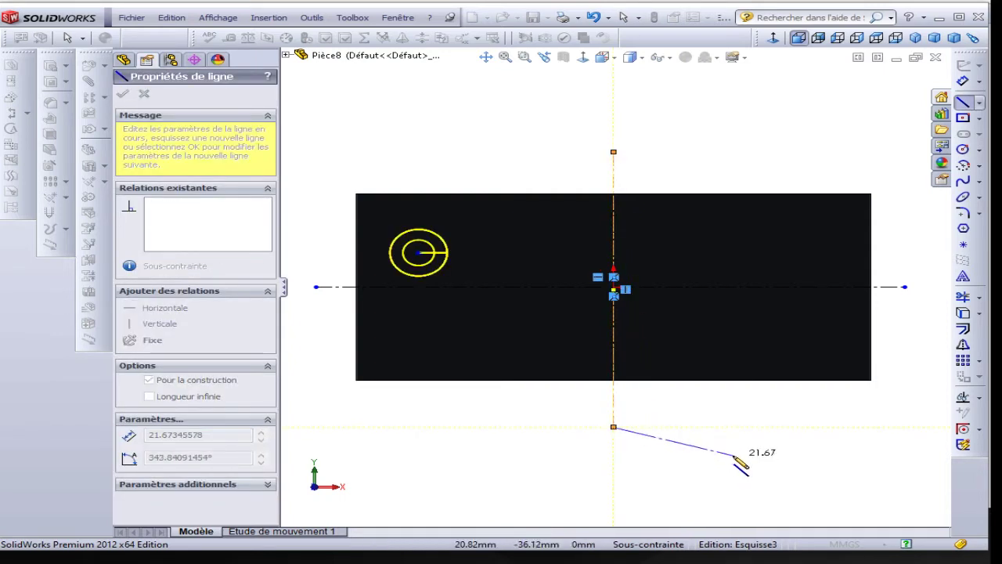
{"action": "key", "text": "Escape"}
{"action": "left_click_drag", "start_coordinate": [490, 287], "coordinate": [457, 287]}
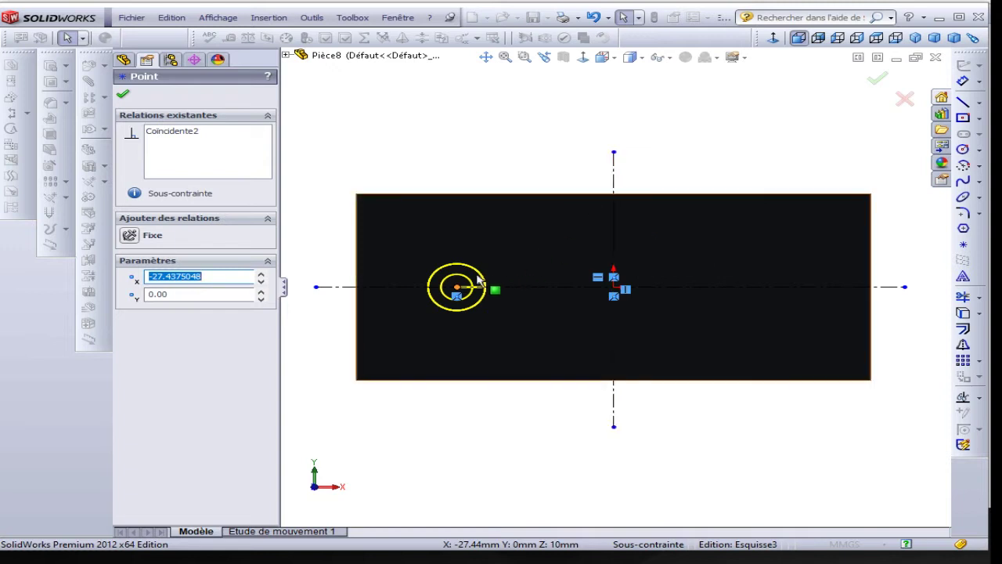
{"action": "left_click", "coordinate": [614, 179], "text": "ctrl"}
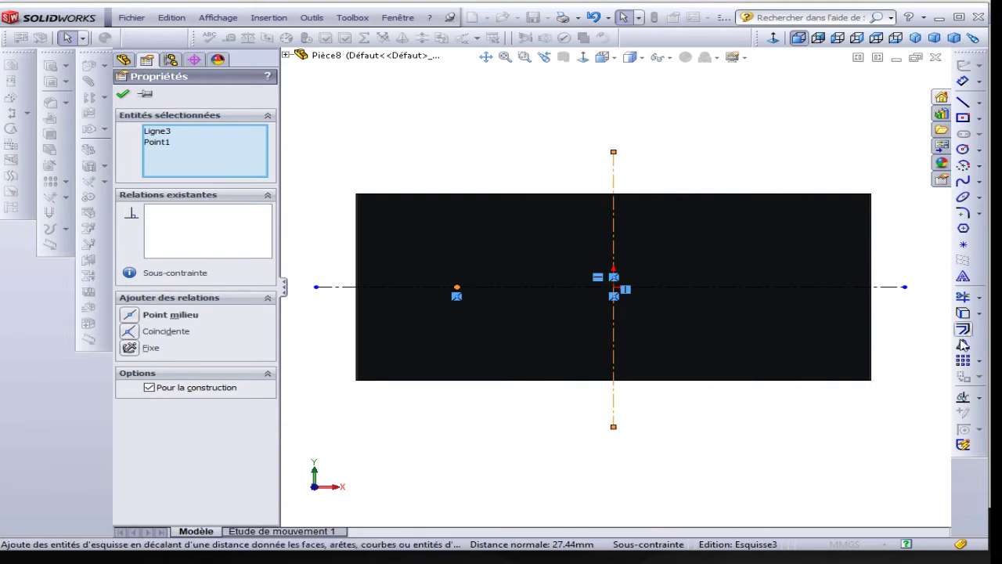
{"action": "key", "text": "Escape"}
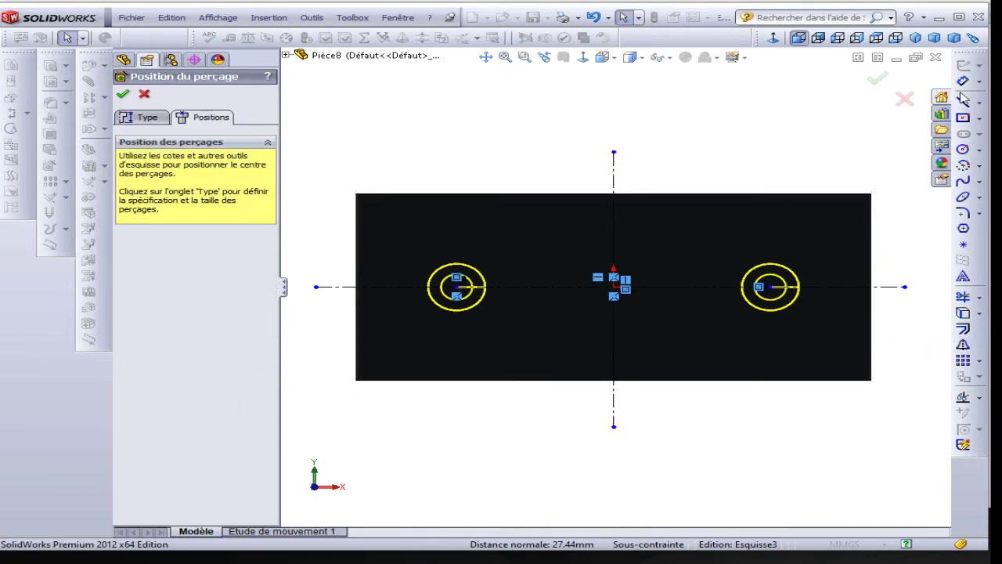
Dimension the two hole centres 76 mm apart and confirm the counterbored holes.
{"action": "left_click", "coordinate": [963, 80]}
{"action": "left_click", "coordinate": [769, 288]}
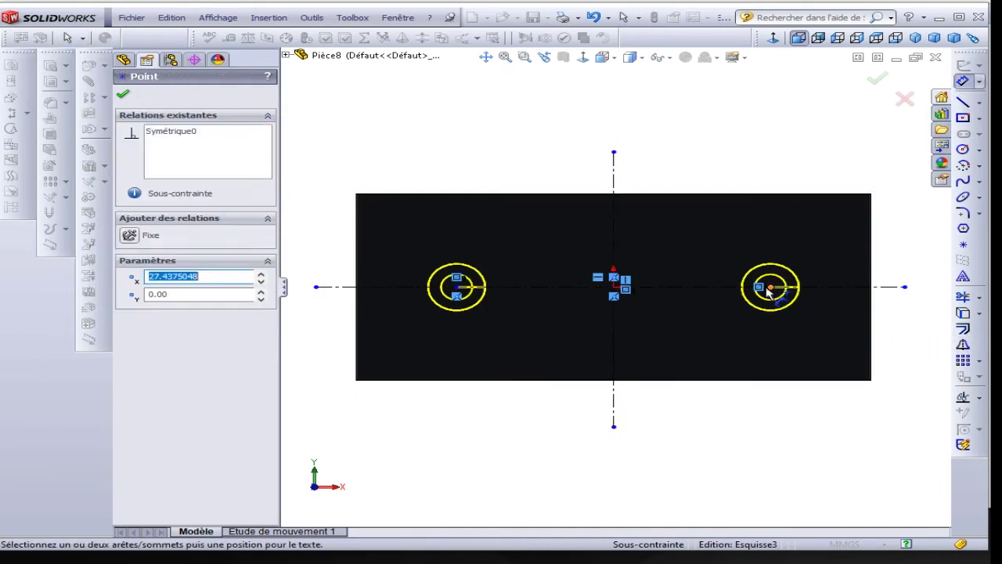
{"action": "left_click", "coordinate": [457, 287]}
{"action": "left_click", "coordinate": [585, 118]}
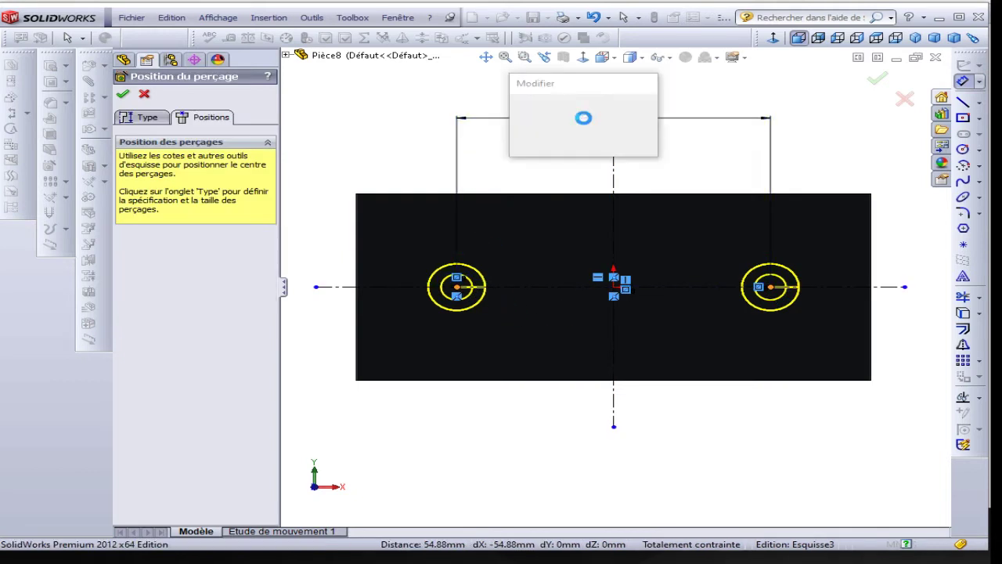
{"action": "type", "text": "7"}
{"action": "key", "text": "Return"}
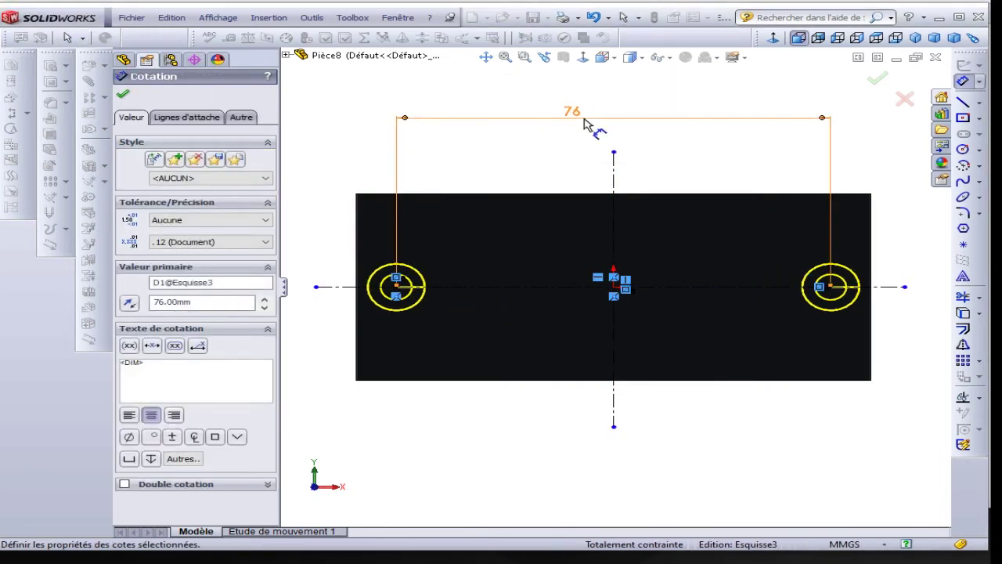
{"action": "left_click", "coordinate": [123, 93]}
{"action": "left_click", "coordinate": [123, 94]}
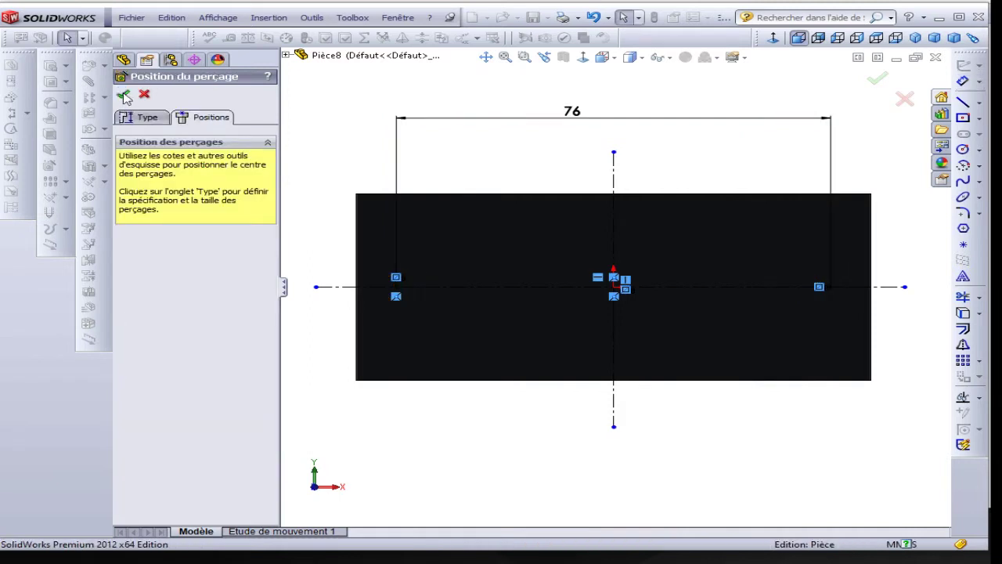
{"action": "middle_click_drag", "start_coordinate": [556, 188], "coordinate": [512, 239]}
{"action": "left_click", "coordinate": [502, 132]}
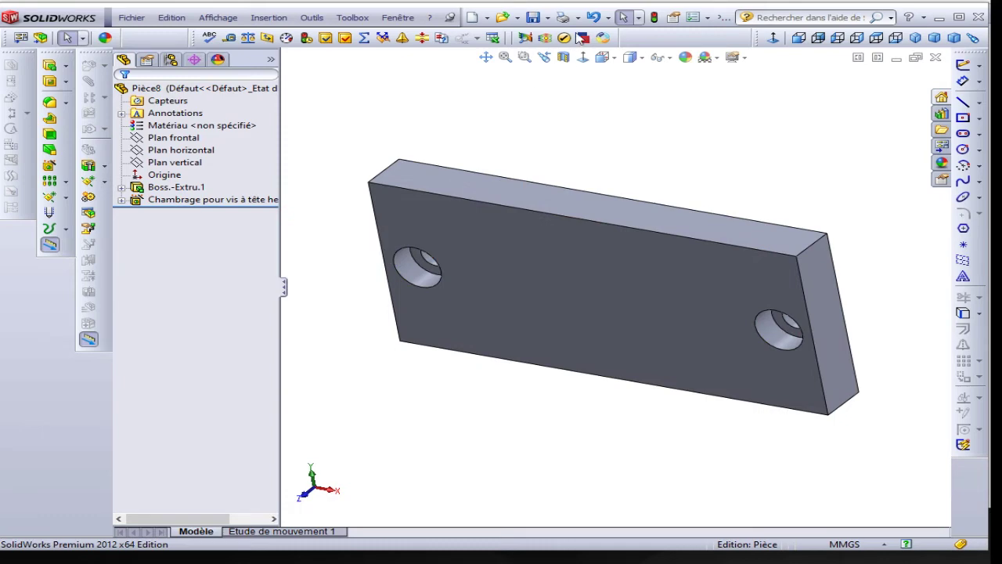
Save the plate as 'semelle' and close its document.
{"action": "left_click", "coordinate": [532, 18]}
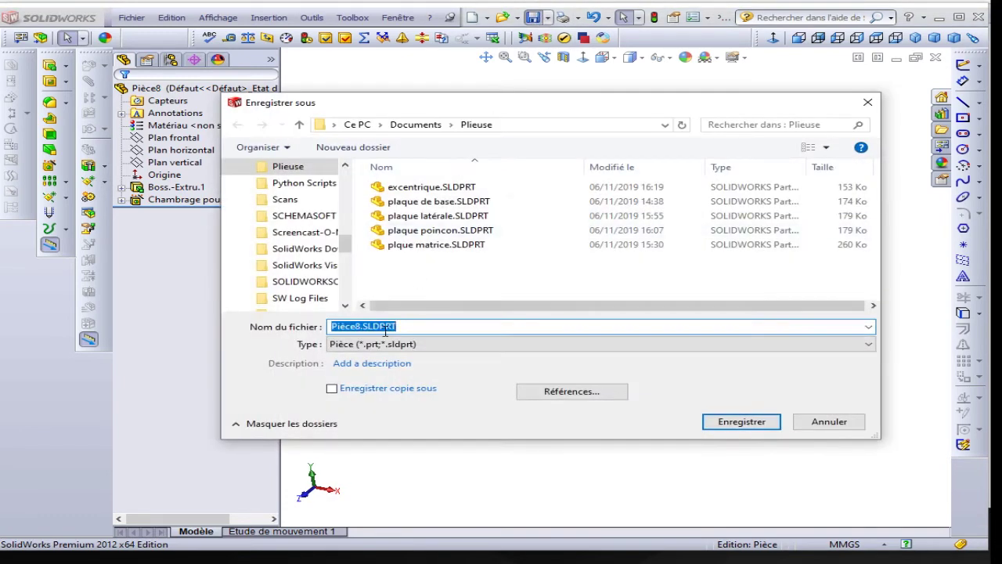
{"action": "type", "text": "semelle"}
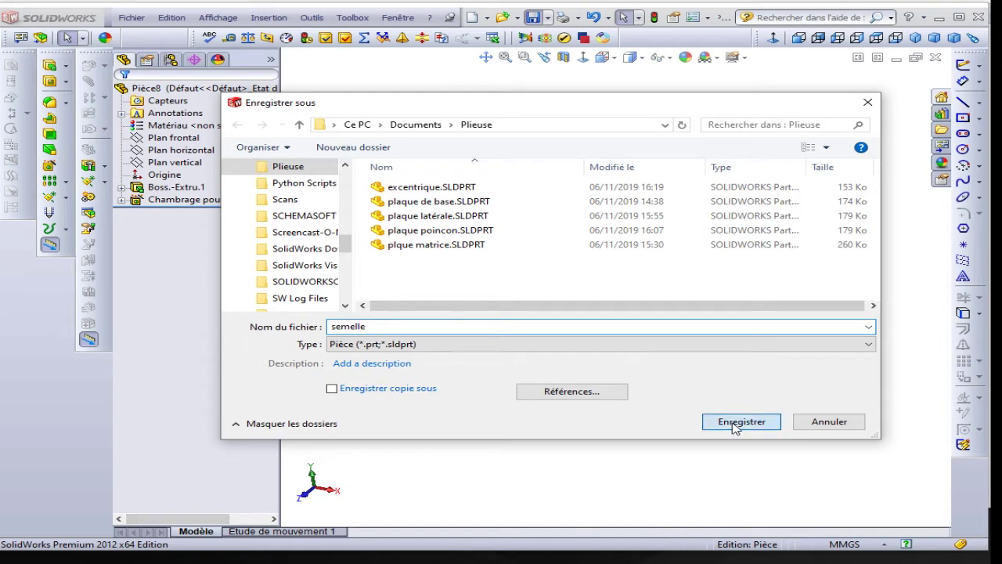
{"action": "left_click", "coordinate": [737, 423]}
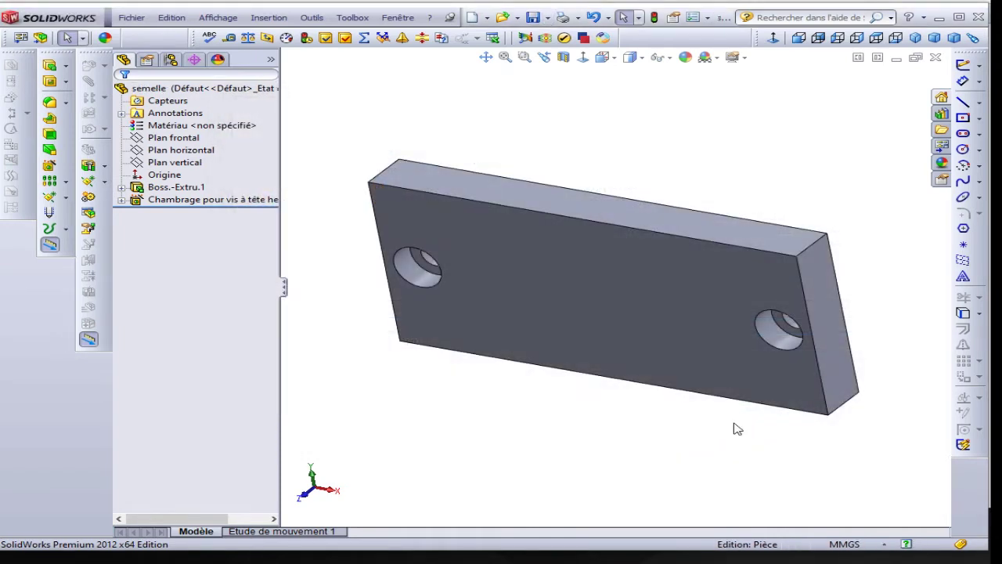
{"action": "left_click", "coordinate": [938, 59]}
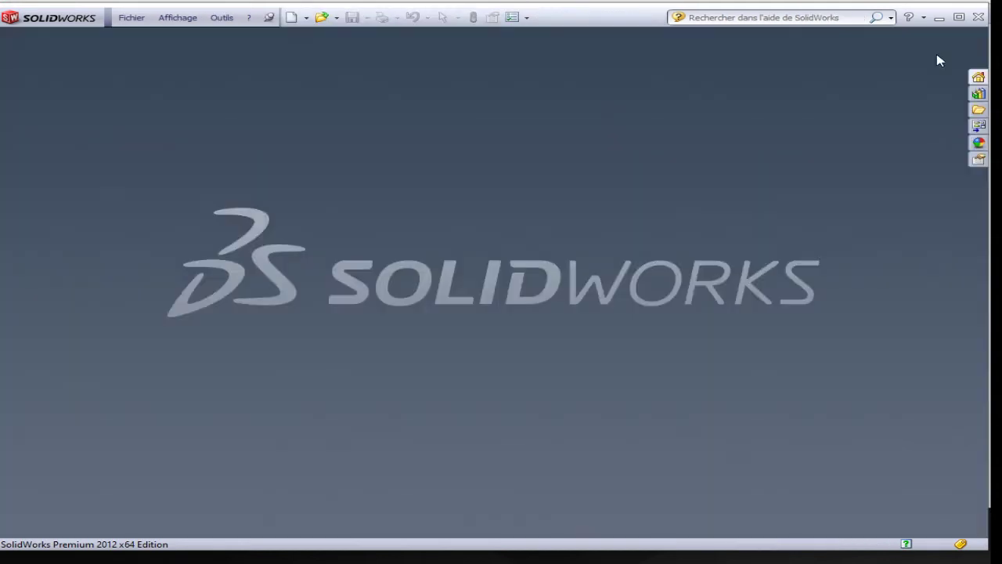
Create a new Pièce part and select the front plane for sketching.
{"action": "left_click", "coordinate": [296, 18]}
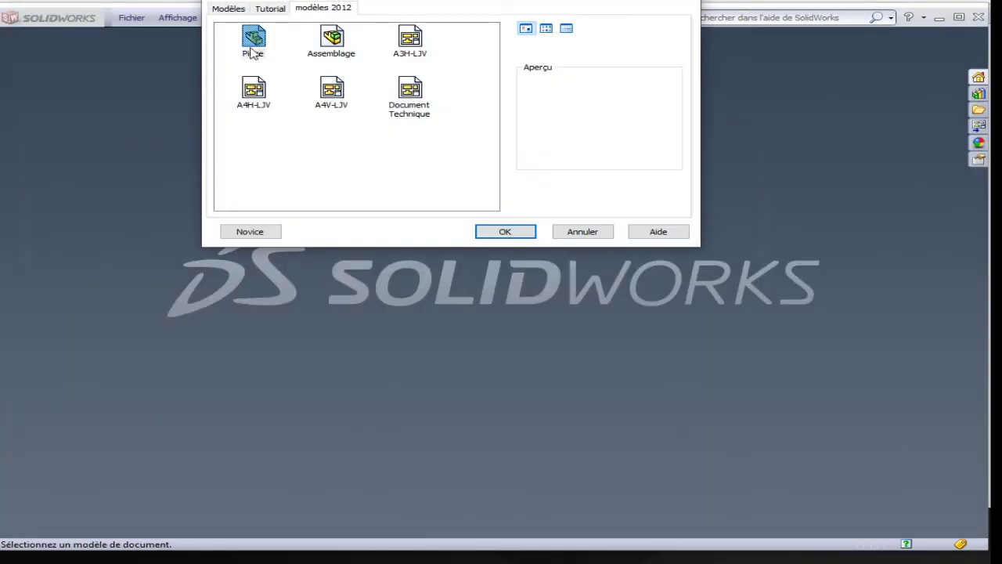
{"action": "left_click", "coordinate": [506, 232]}
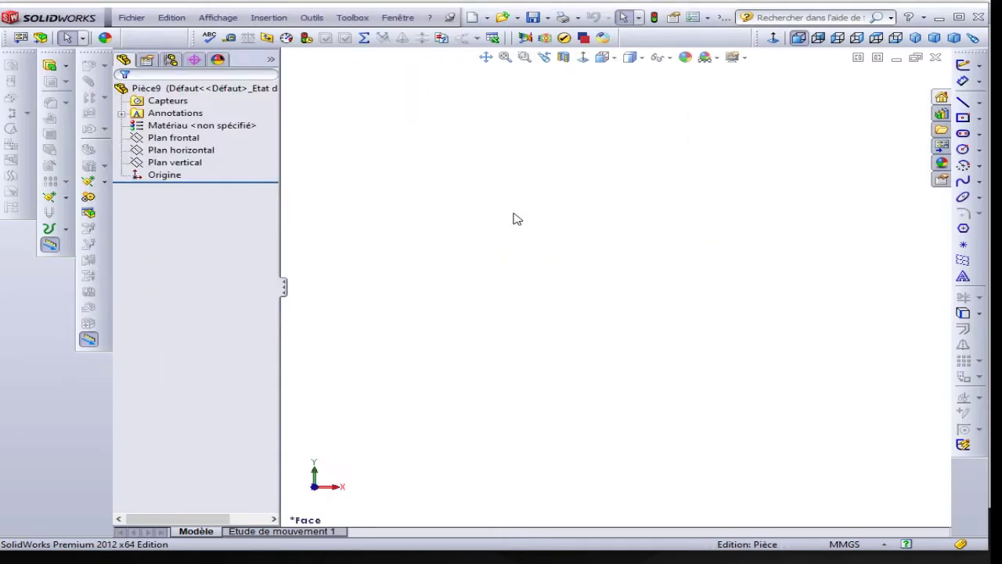
{"action": "left_click", "coordinate": [170, 138]}
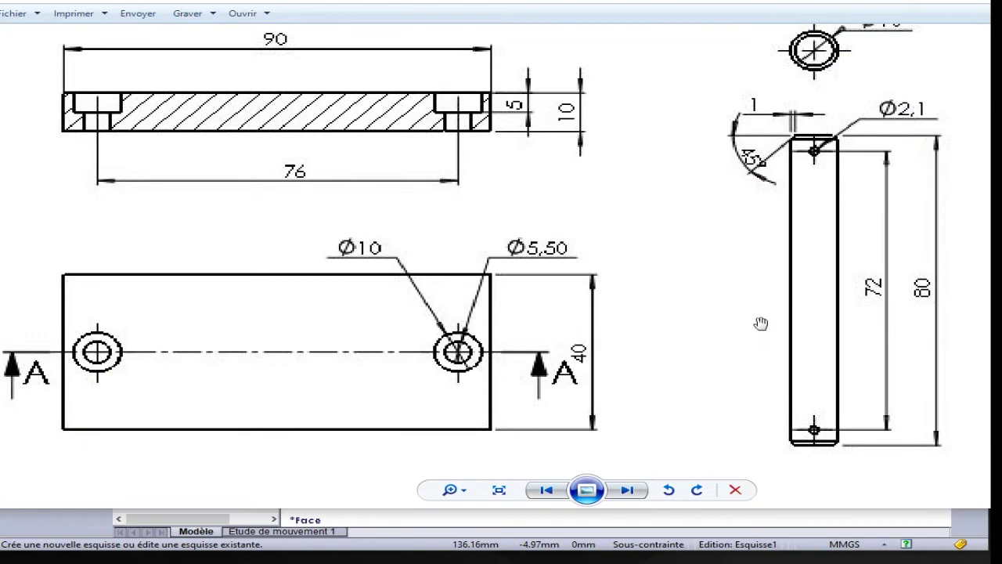
{"action": "mouse_move", "coordinate": [762, 324]}
{"action": "left_mouse_down"}
{"action": "mouse_move", "coordinate": [521, 310]}
{"action": "mouse_move", "coordinate": [465, 352]}
{"action": "mouse_move", "coordinate": [468, 320]}
{"action": "left_mouse_up"}
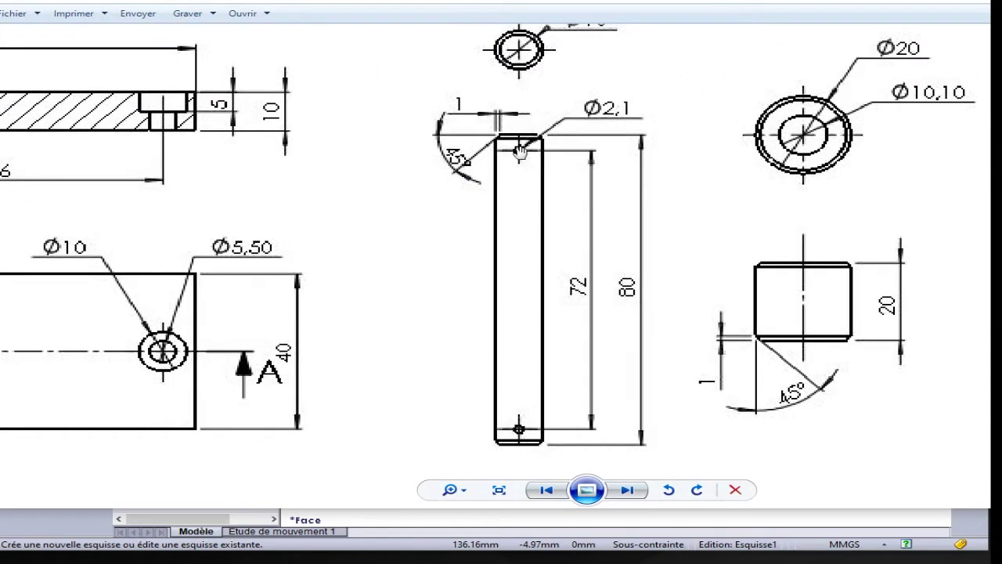
{"action": "left_click_drag", "start_coordinate": [570, 66], "coordinate": [563, 97]}
{"action": "left_click_drag", "start_coordinate": [556, 252], "coordinate": [567, 218]}
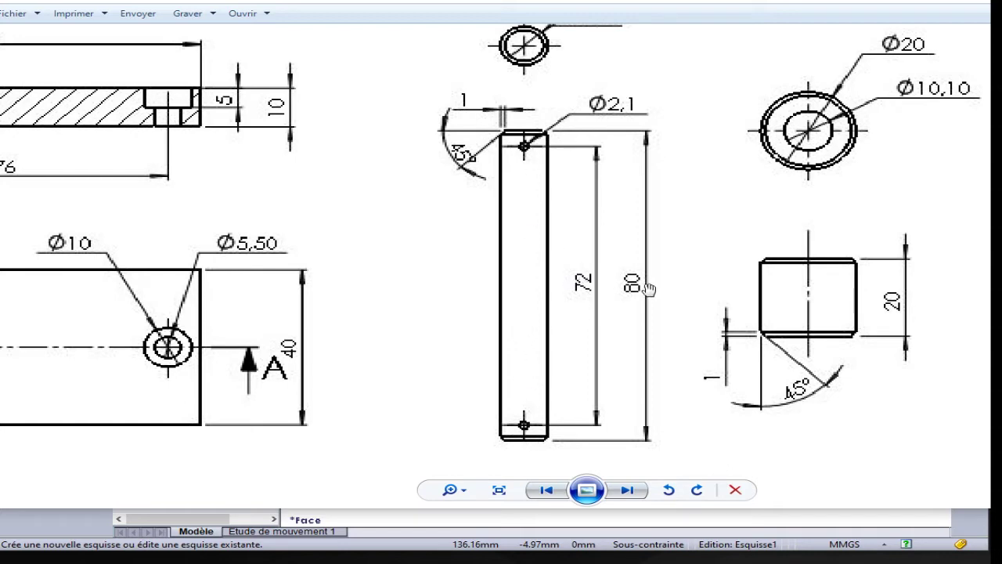
{"action": "mouse_move", "coordinate": [589, 192]}
{"action": "left_mouse_down"}
{"action": "mouse_move", "coordinate": [589, 260]}
{"action": "mouse_move", "coordinate": [592, 192]}
{"action": "left_mouse_up"}
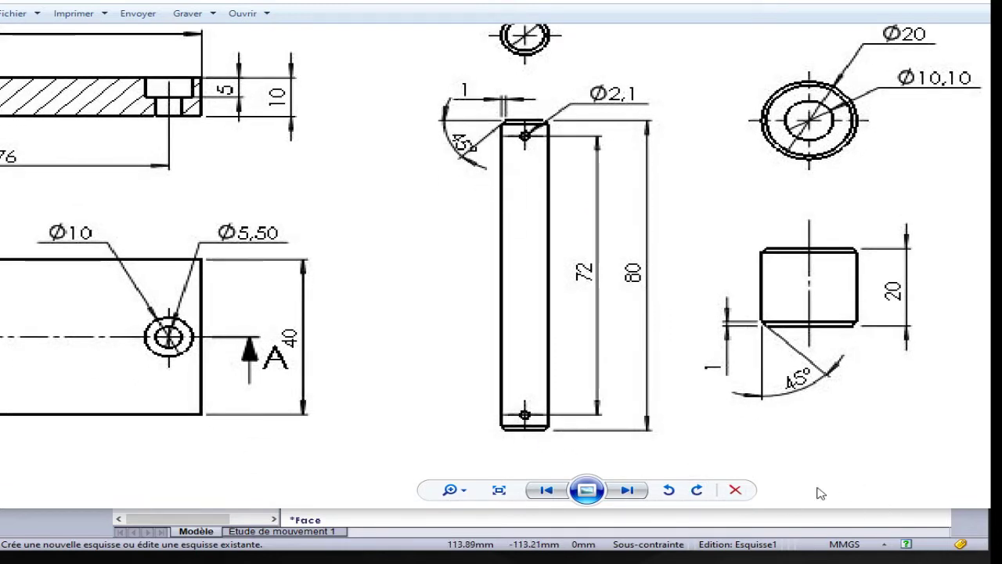
{"action": "mouse_move", "coordinate": [651, 302]}
{"action": "left_mouse_down"}
{"action": "mouse_move", "coordinate": [650, 349]}
{"action": "mouse_move", "coordinate": [649, 308]}
{"action": "left_mouse_up"}
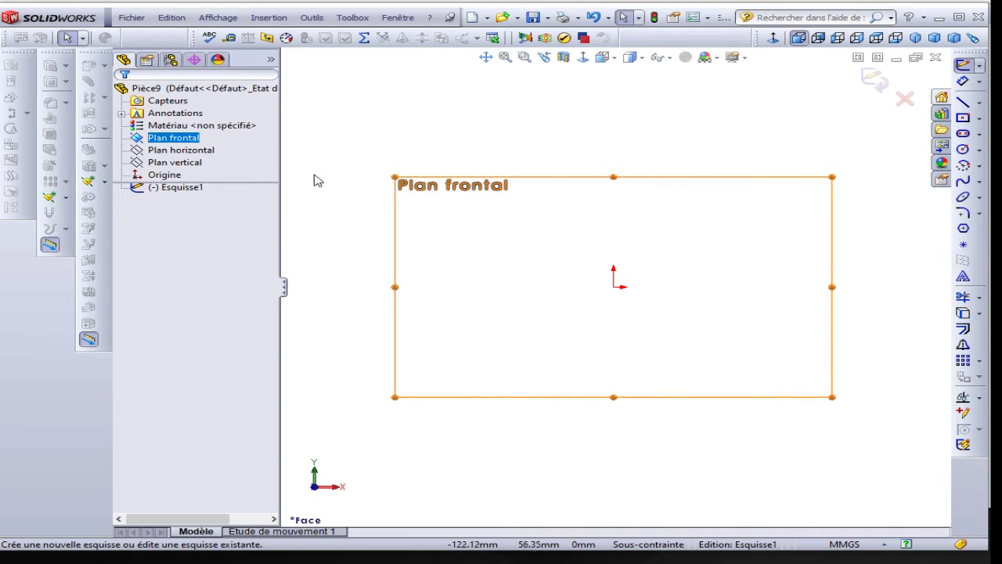
Draw a circle centred on the origin and dimension it Ø10 mm.
{"action": "left_click", "coordinate": [963, 149]}
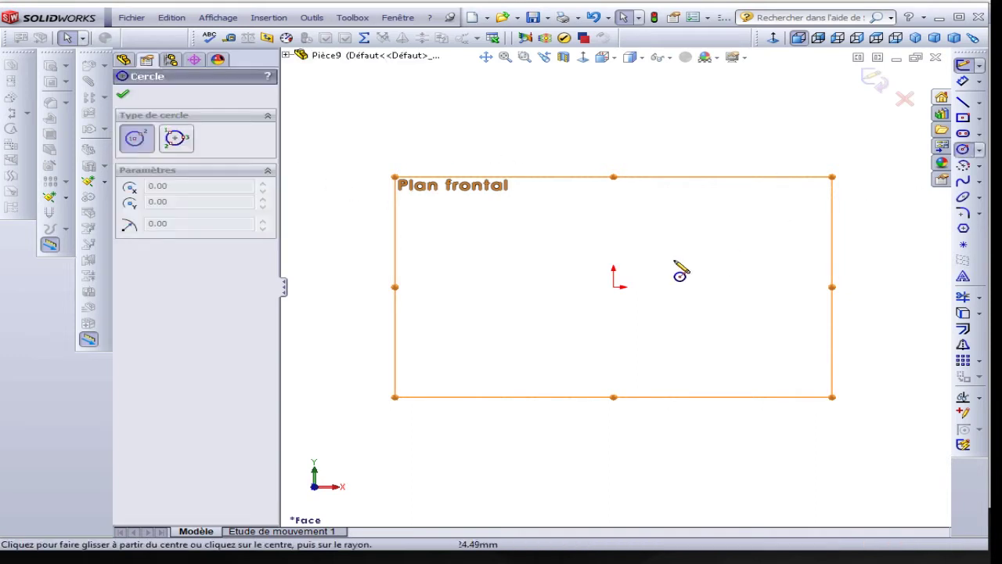
{"action": "left_click", "coordinate": [615, 287]}
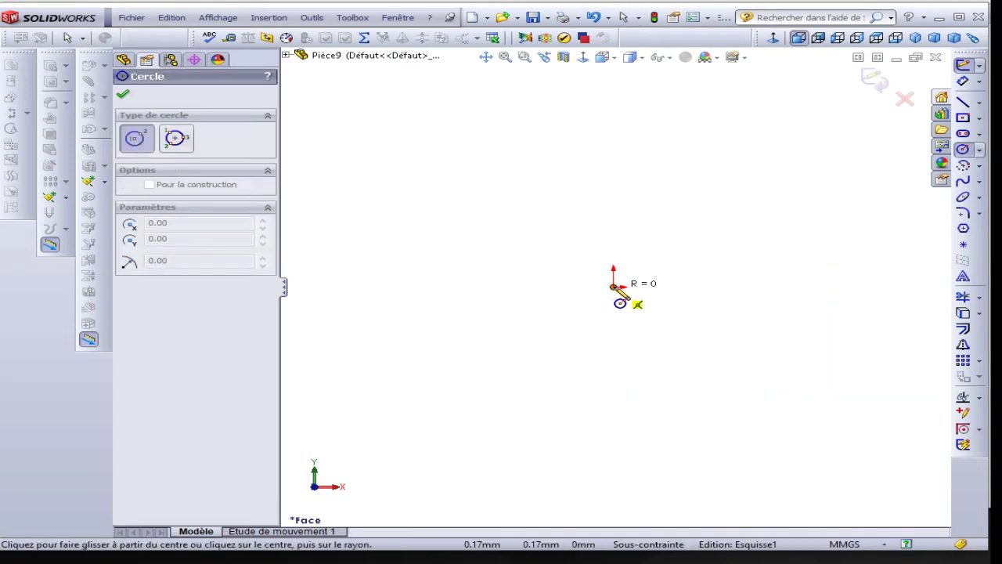
{"action": "left_click", "coordinate": [671, 270]}
{"action": "key", "text": "Escape"}
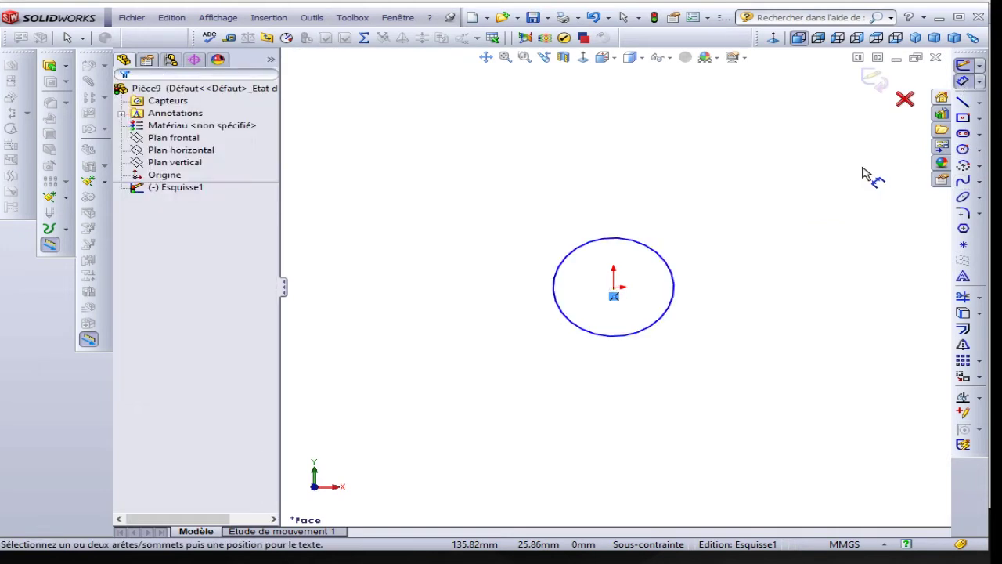
{"action": "left_click", "coordinate": [664, 261]}
{"action": "left_click", "coordinate": [757, 230]}
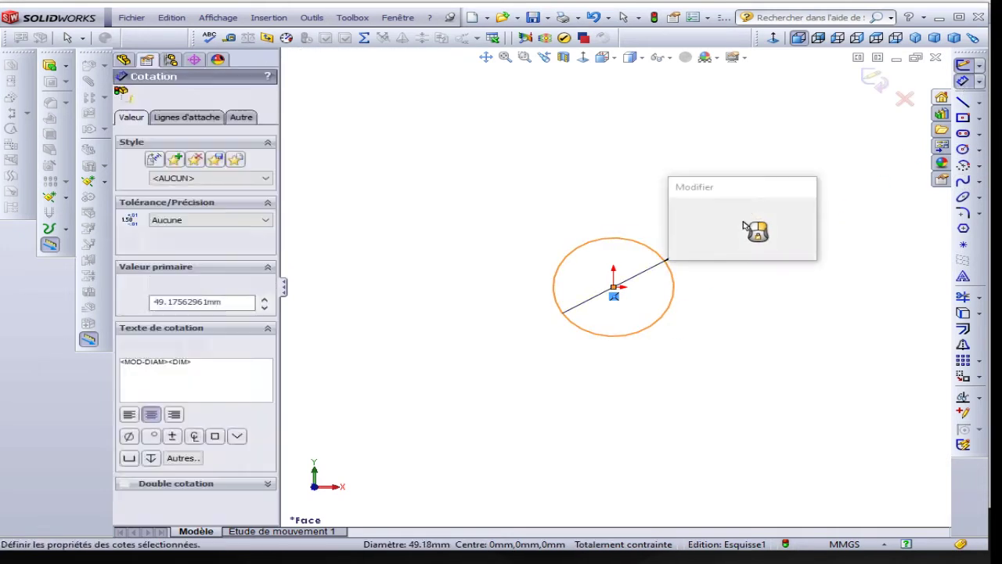
{"action": "type", "text": "10"}
{"action": "key", "text": "Return"}
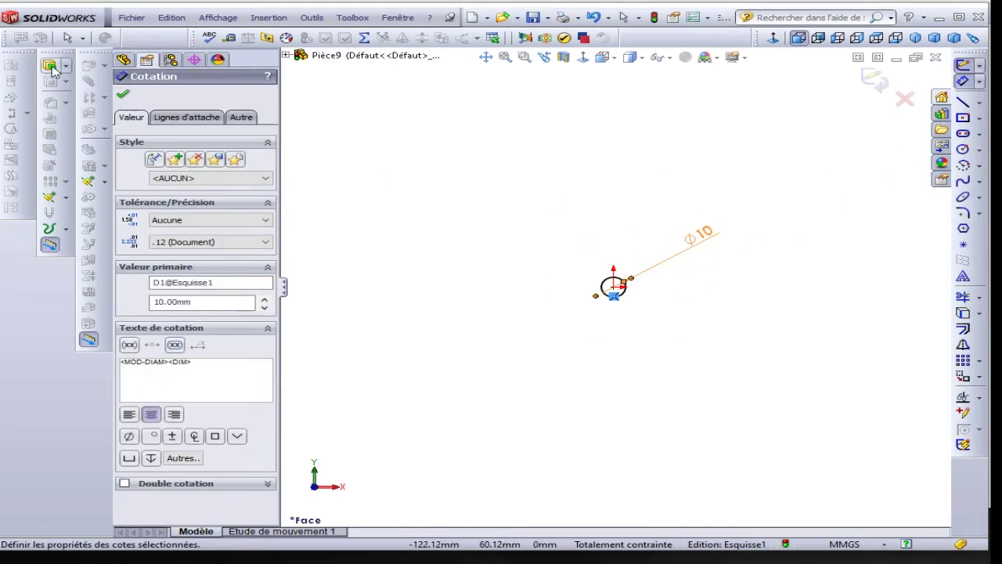
Extrude the circle mid-plane 80 mm into the cylindrical bar Boss.-Extru.1.
{"action": "left_click", "coordinate": [50, 67]}
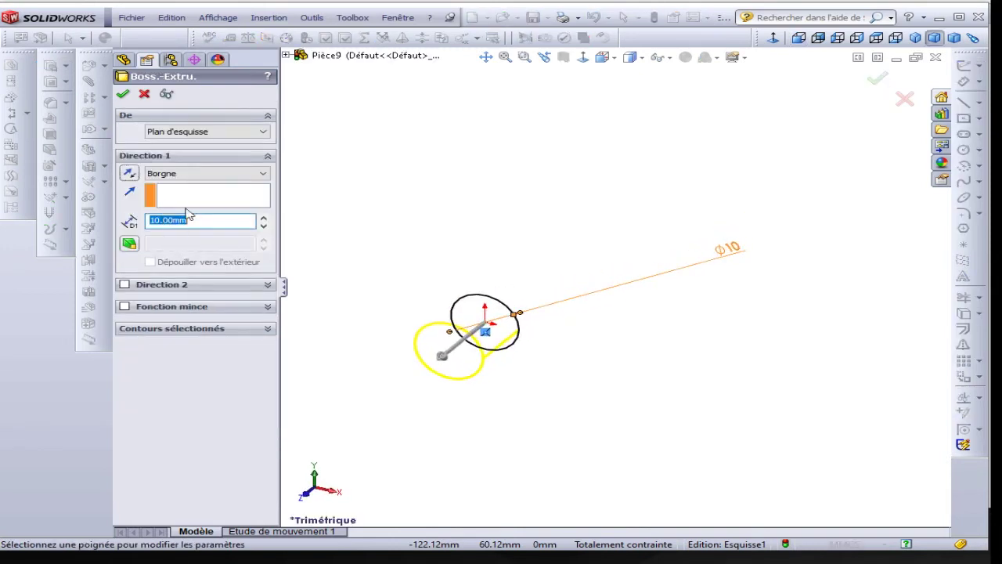
{"action": "left_click", "coordinate": [190, 173]}
{"action": "left_click", "coordinate": [192, 229]}
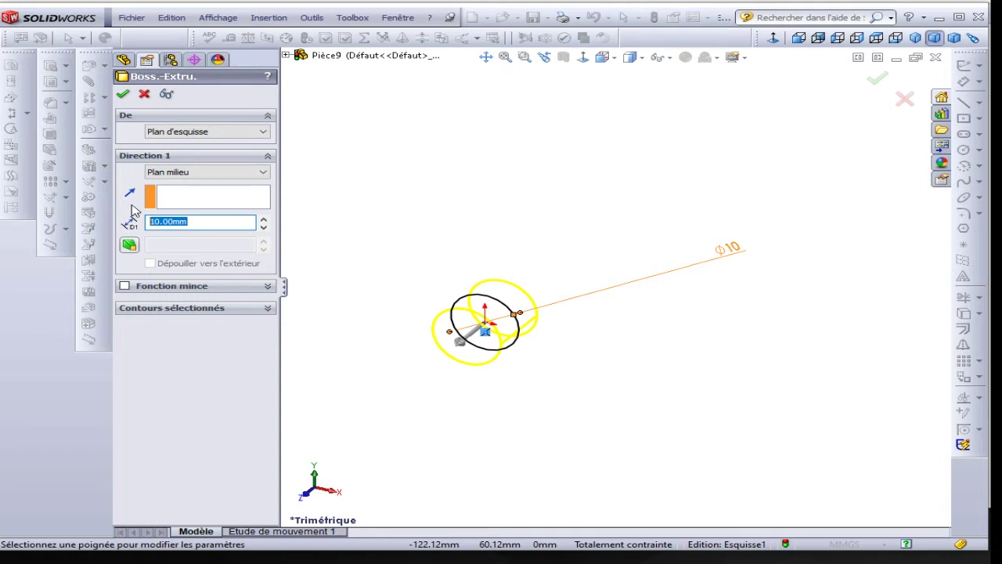
{"action": "type", "text": "80"}
{"action": "key", "text": "Return"}
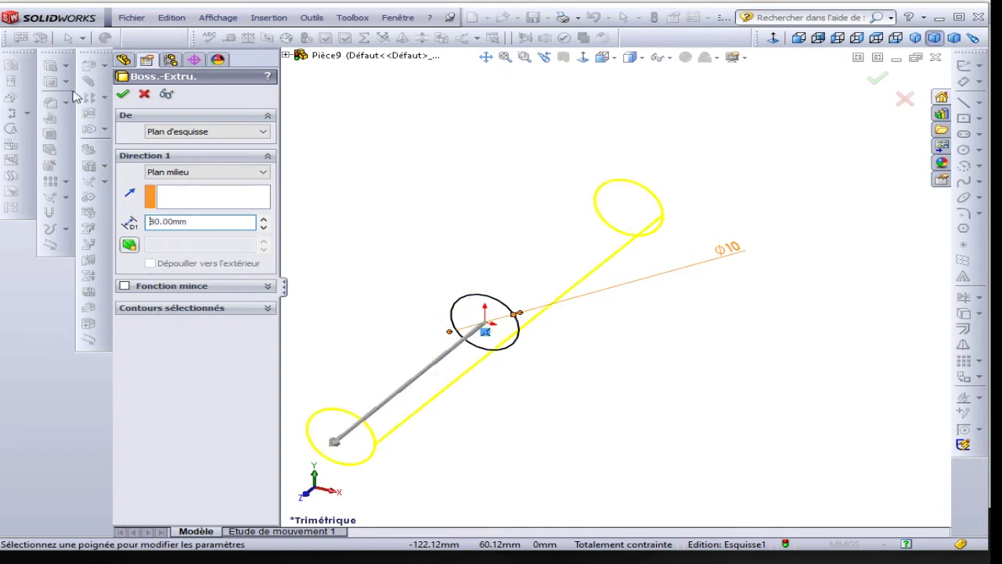
{"action": "left_click", "coordinate": [123, 94]}
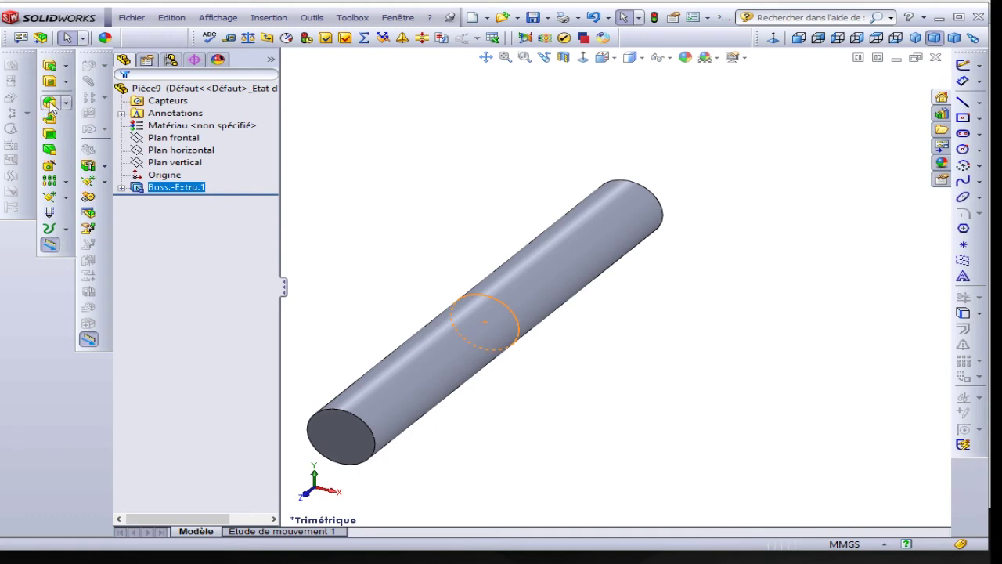
Add a 1 mm × 45° chamfer, Chanfrein1, to the near and far end edges of the bar.
{"action": "left_click", "coordinate": [66, 108]}
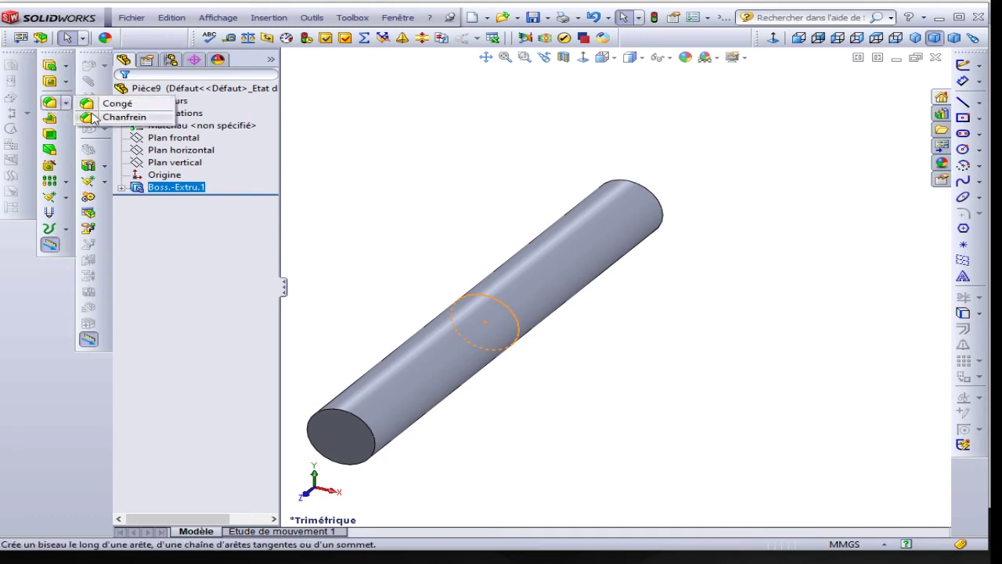
{"action": "left_click", "coordinate": [92, 116]}
{"action": "left_click", "coordinate": [343, 417]}
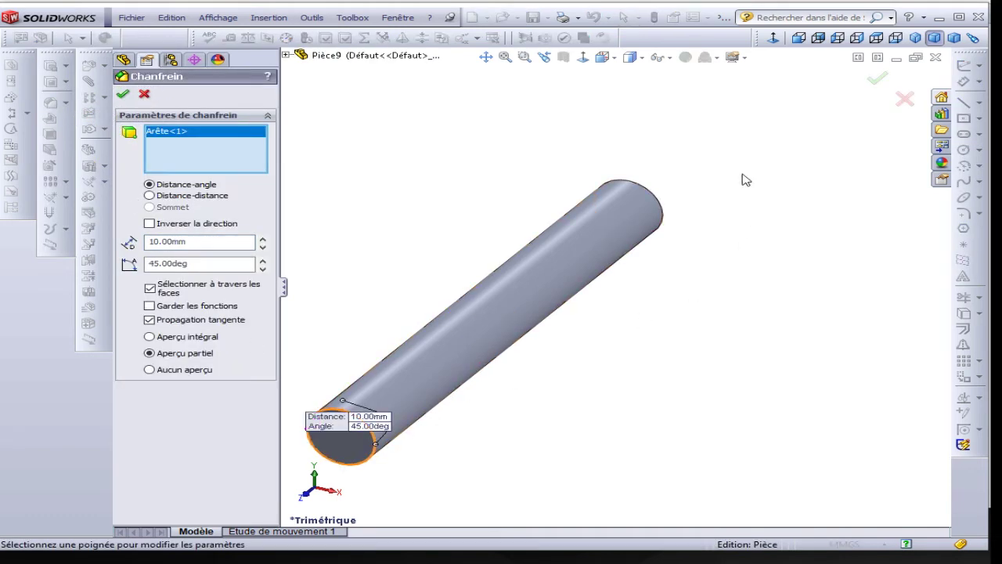
{"action": "left_click", "coordinate": [655, 196]}
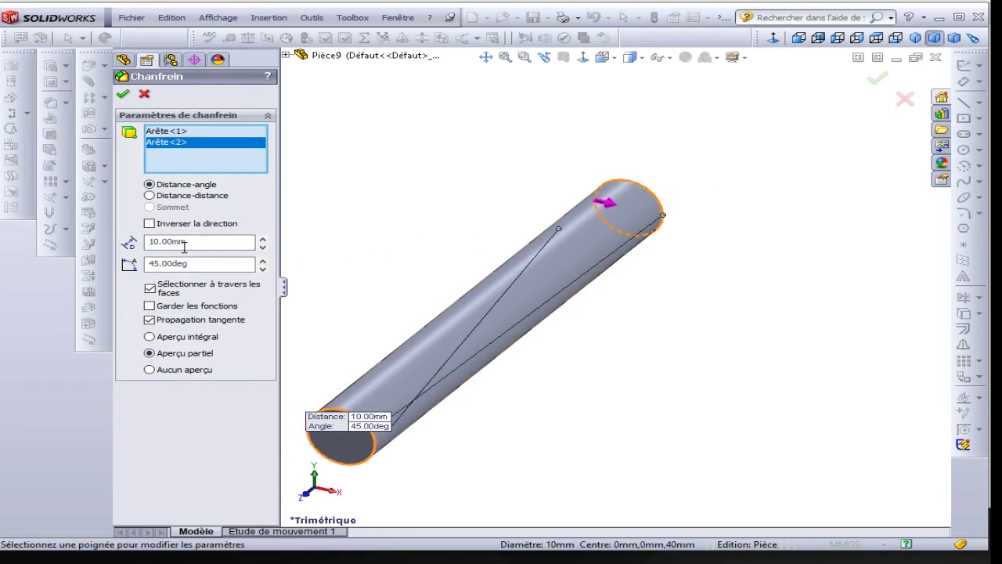
{"action": "left_click_drag", "start_coordinate": [185, 245], "coordinate": [137, 240]}
{"action": "type", "text": "1"}
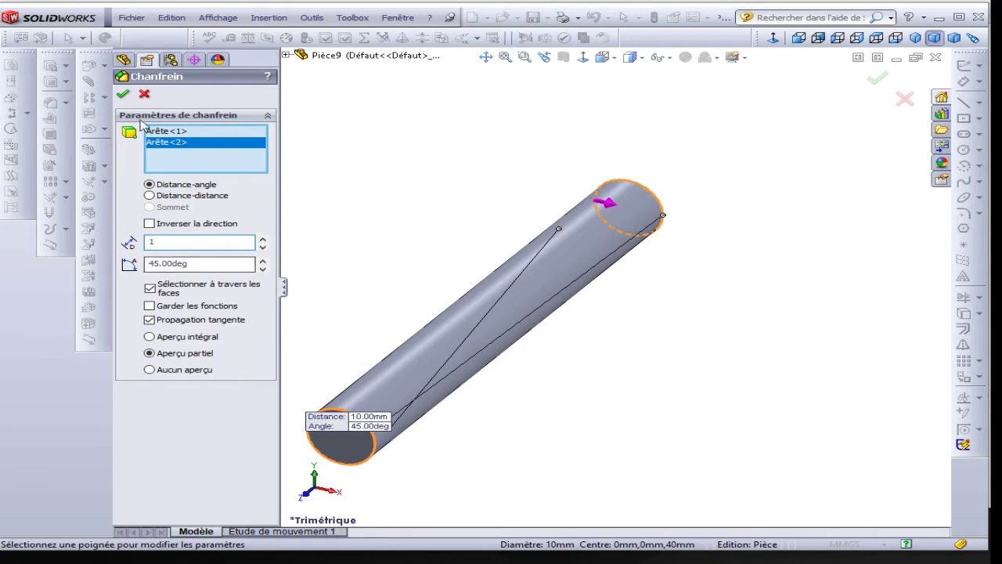
{"action": "left_click", "coordinate": [123, 96]}
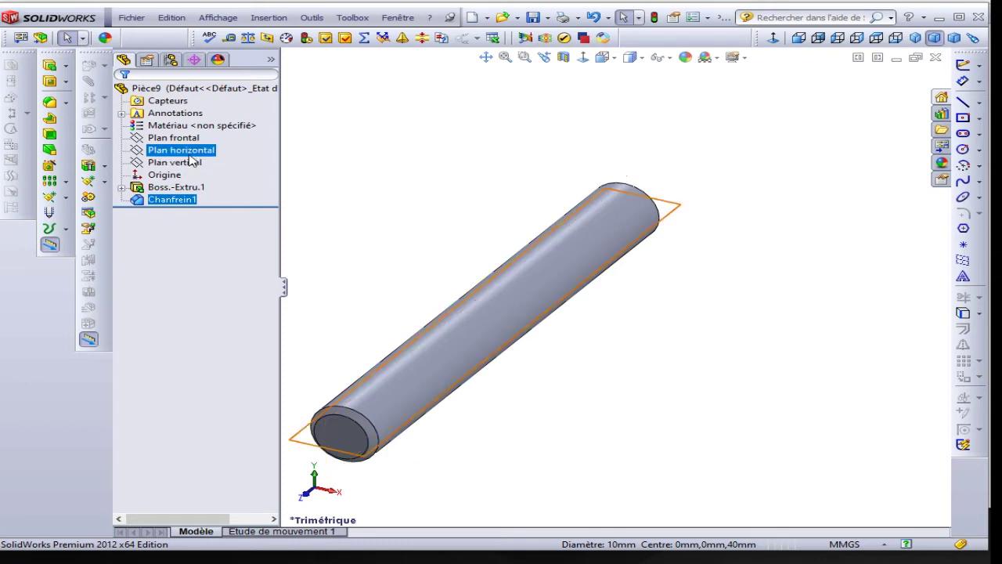
Start sketch Esquisse2 on Plan horizontal and view it normal to.
{"action": "left_click", "coordinate": [190, 155]}
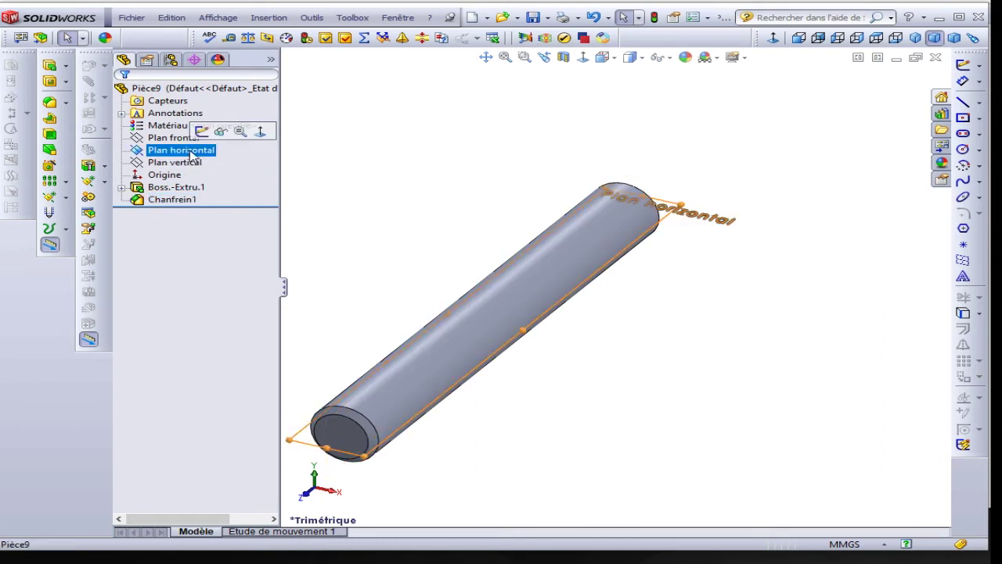
{"action": "left_click", "coordinate": [182, 138], "text": "ctrl"}
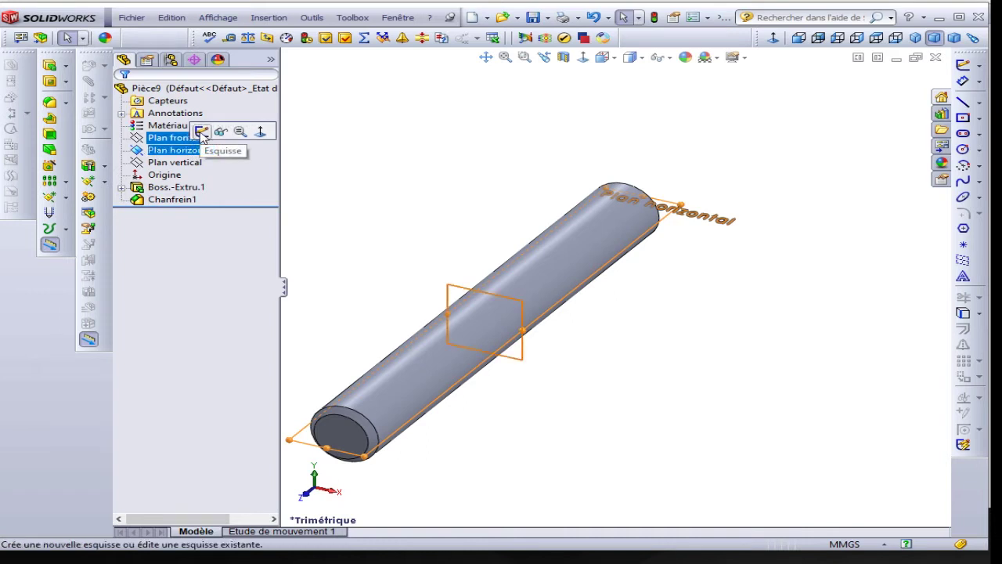
{"action": "left_click", "coordinate": [201, 132]}
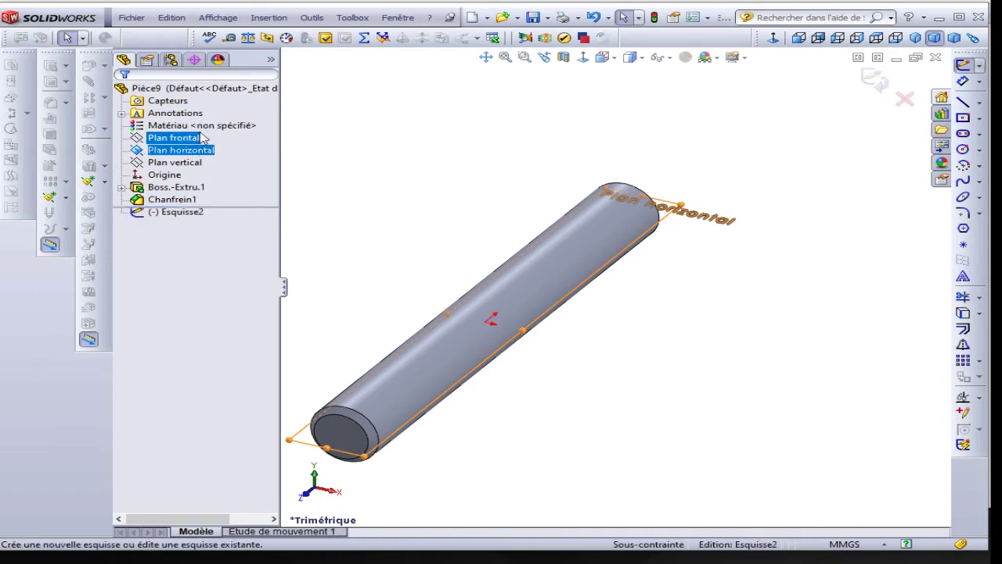
{"action": "key", "text": "Up"}
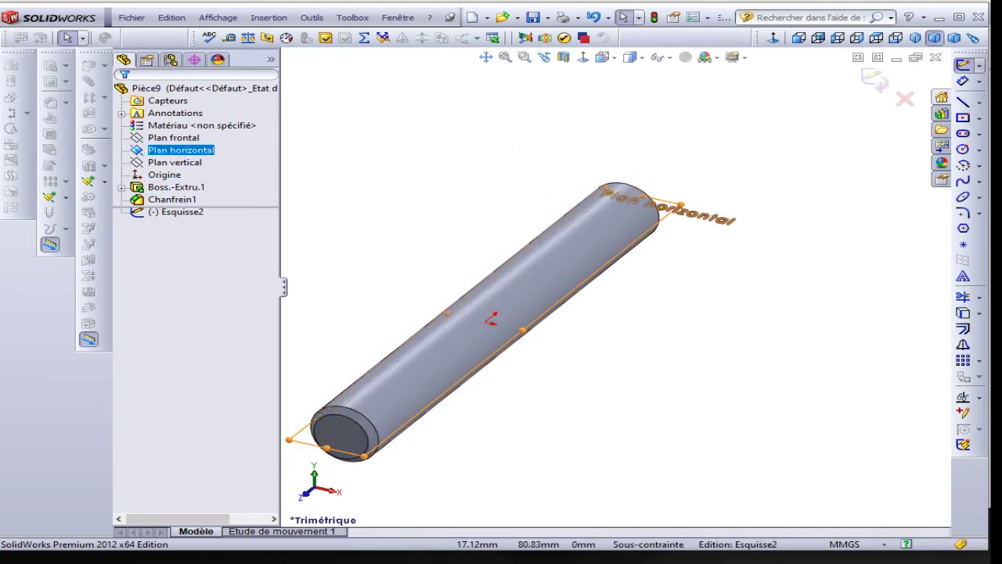
{"action": "left_click", "coordinate": [583, 58]}
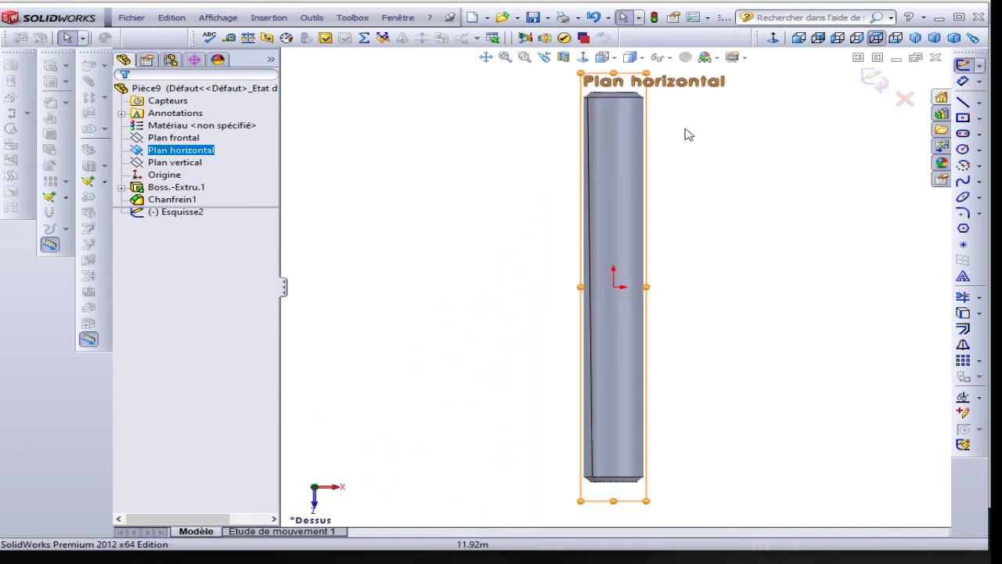
{"action": "key", "text": "z"}
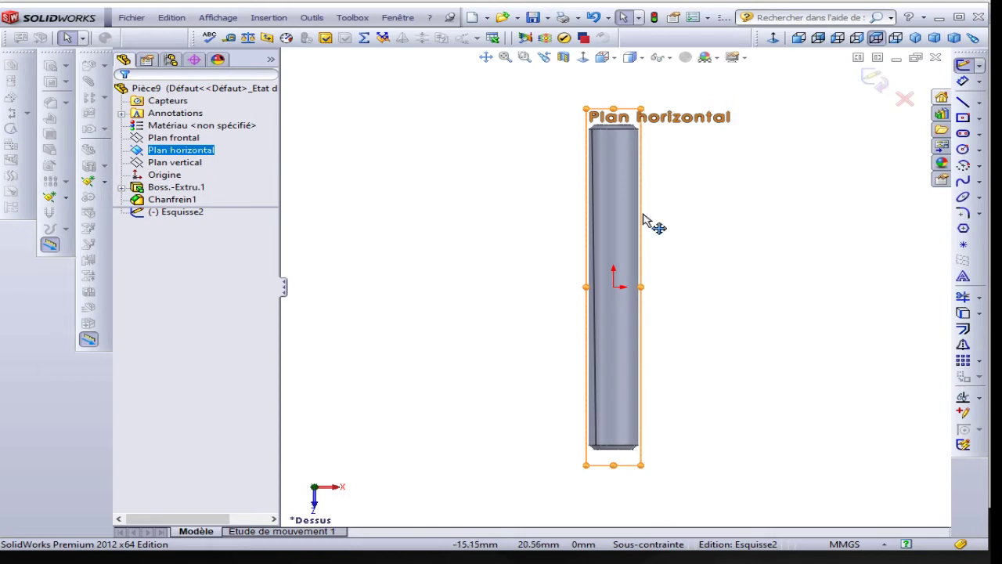
Draw a vertical construction centreline along the bar and a horizontal one through the origin.
{"action": "left_click", "coordinate": [980, 104]}
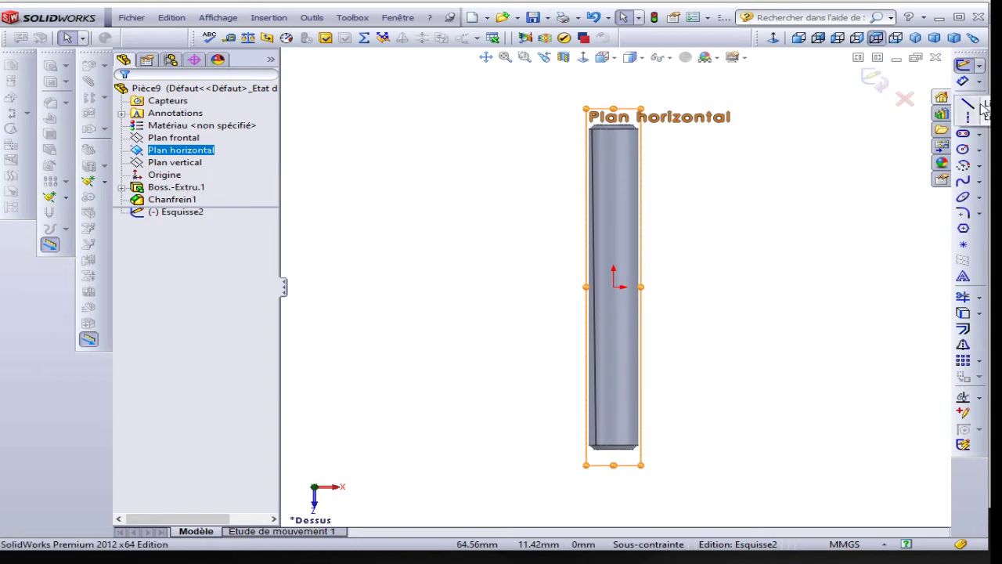
{"action": "left_click", "coordinate": [975, 121]}
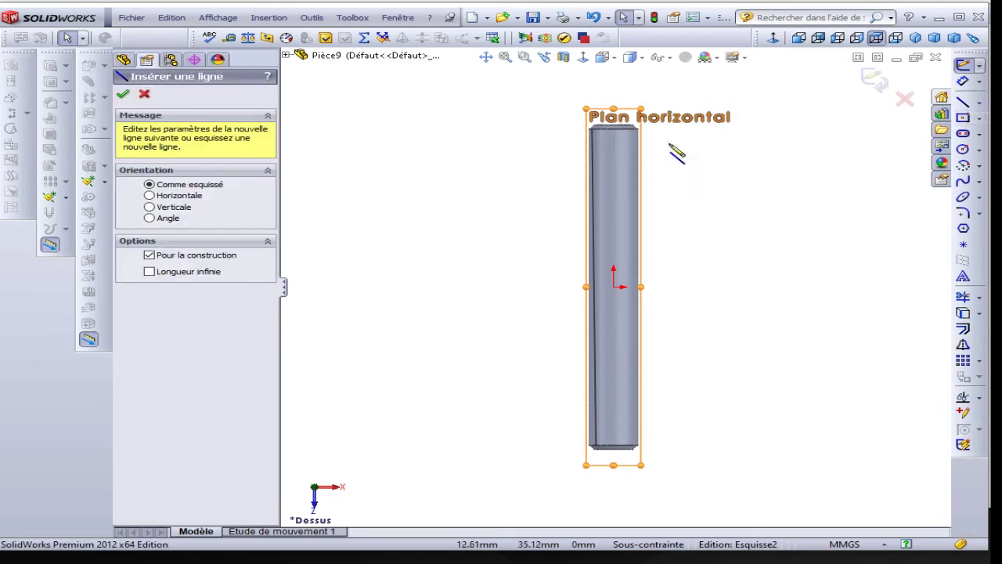
{"action": "left_click", "coordinate": [614, 78]}
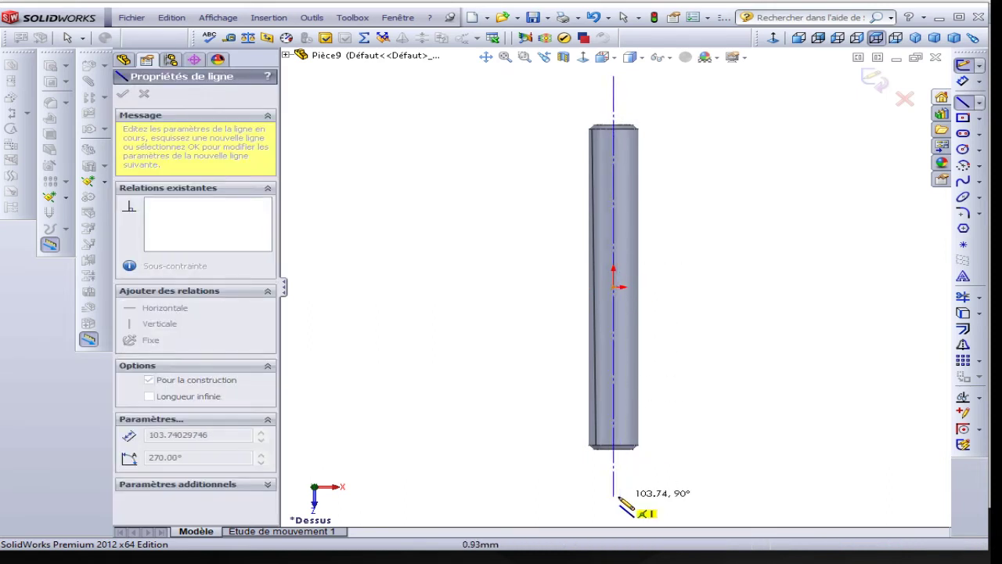
{"action": "left_click", "coordinate": [613, 496]}
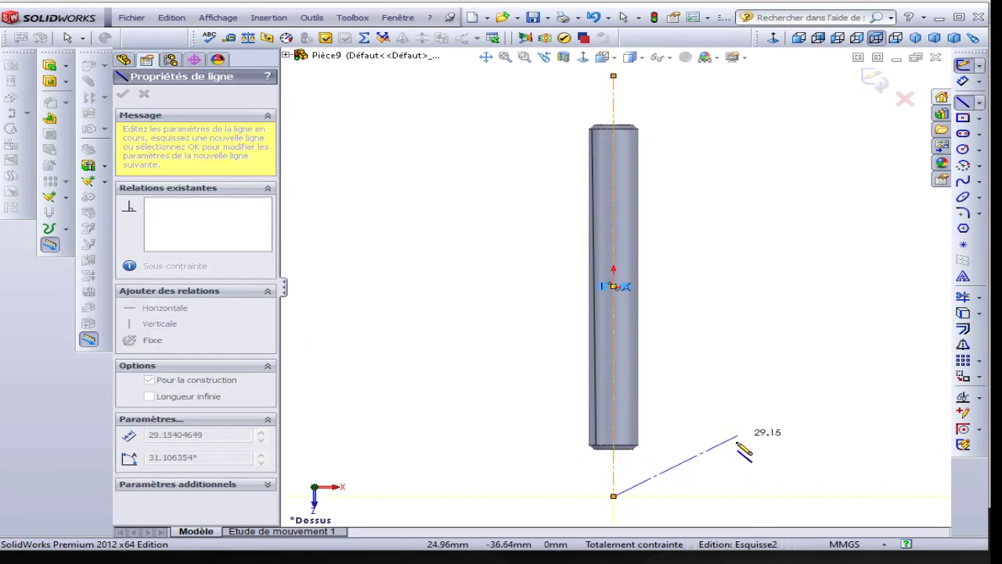
{"action": "key", "text": "Escape"}
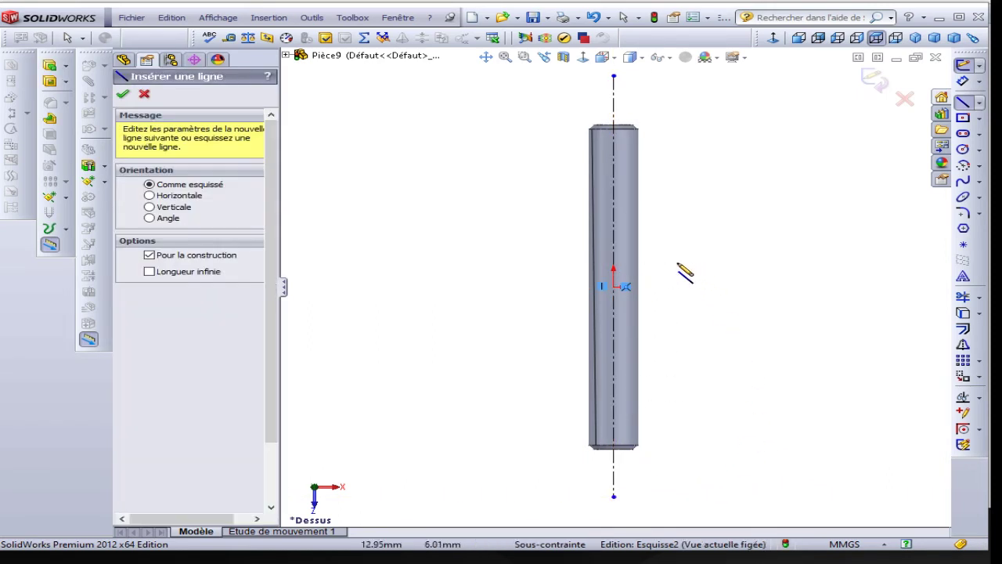
{"action": "left_click", "coordinate": [481, 286]}
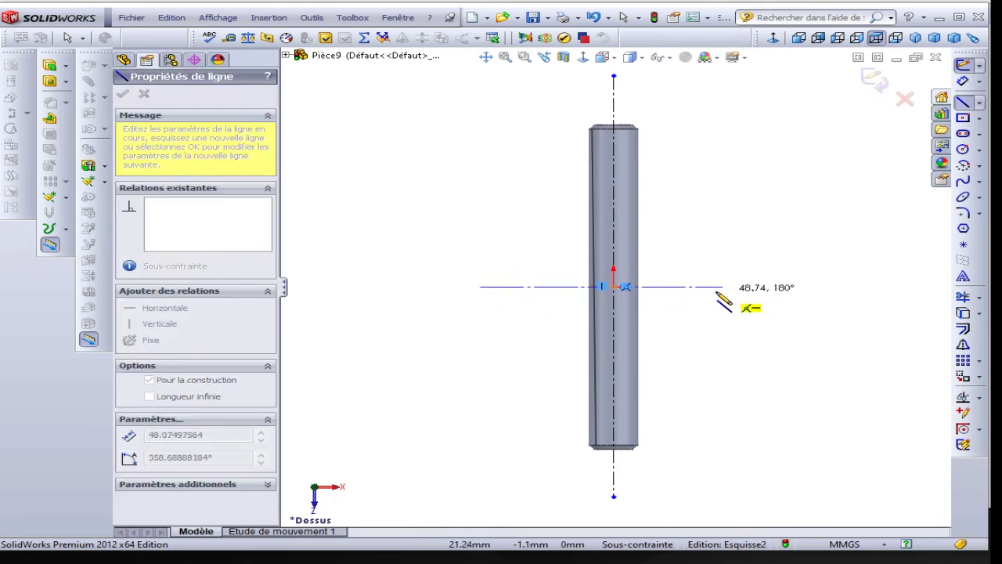
{"action": "left_click", "coordinate": [735, 286]}
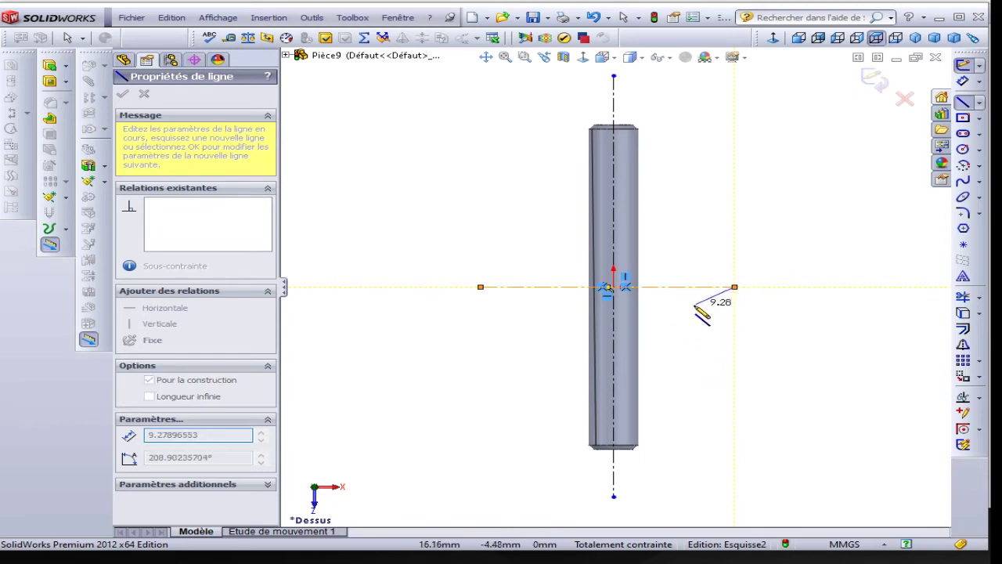
{"action": "key", "text": "Escape"}
{"action": "key", "text": "Escape"}
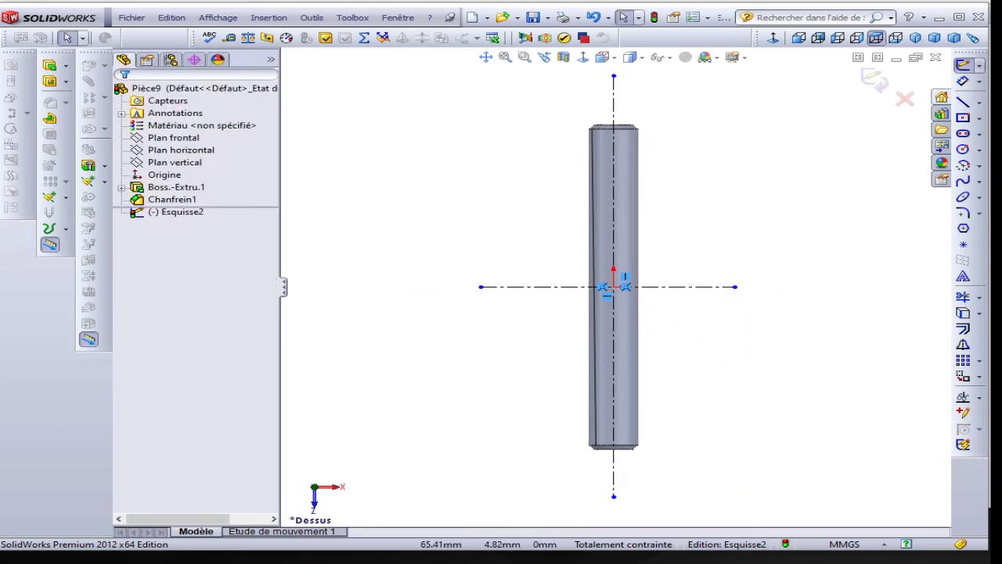
Sketch a circle centred on the axis near the bar's top and dimension it Ø2.10 mm.
{"action": "left_click", "coordinate": [963, 149]}
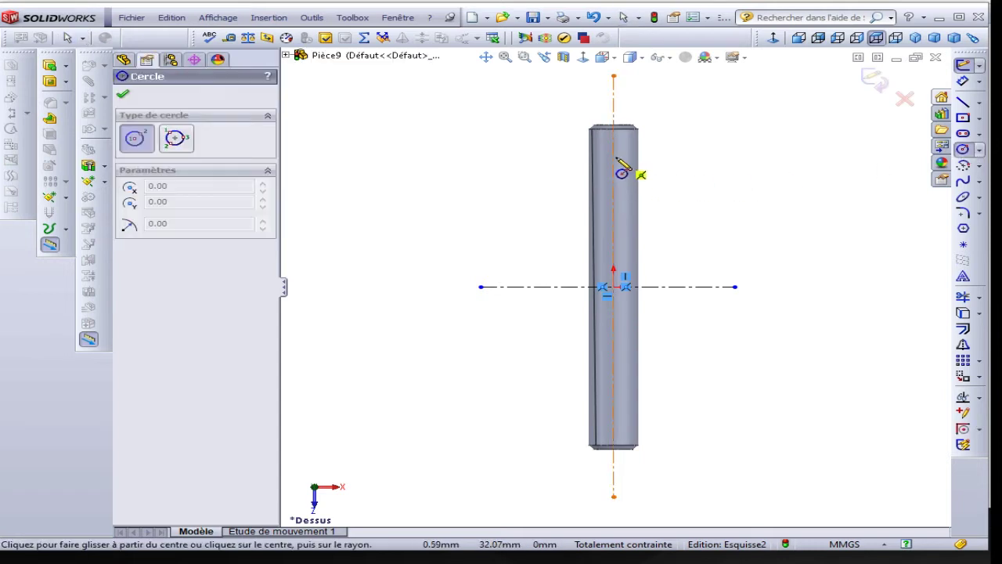
{"action": "left_click", "coordinate": [614, 153]}
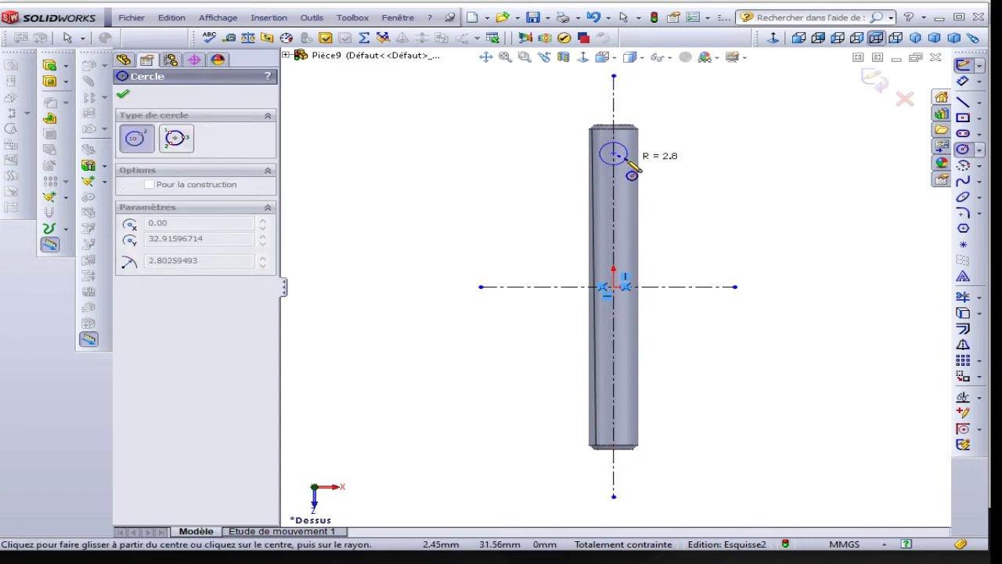
{"action": "left_click", "coordinate": [624, 161]}
{"action": "left_click", "coordinate": [963, 81]}
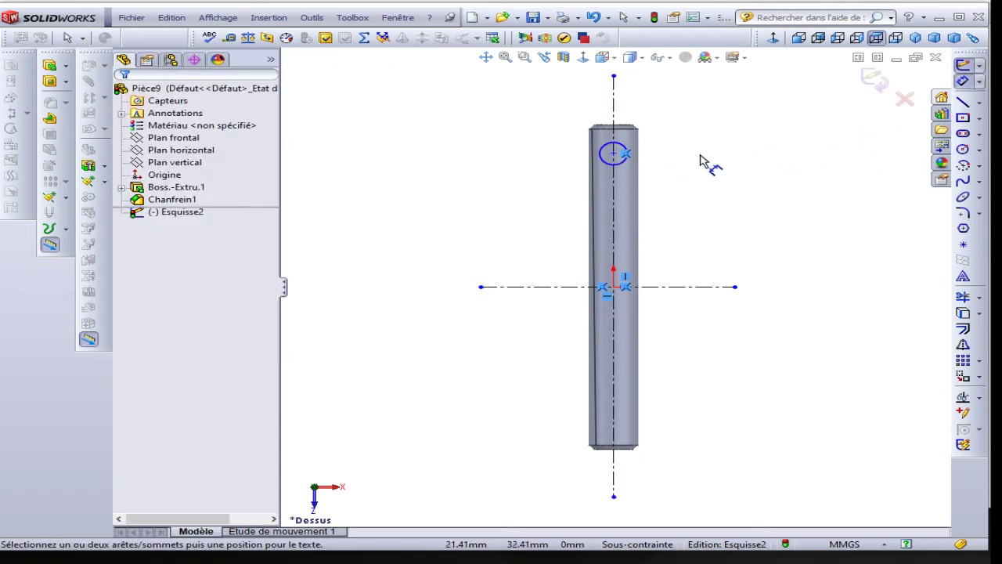
{"action": "left_click", "coordinate": [627, 153]}
{"action": "left_click", "coordinate": [678, 134]}
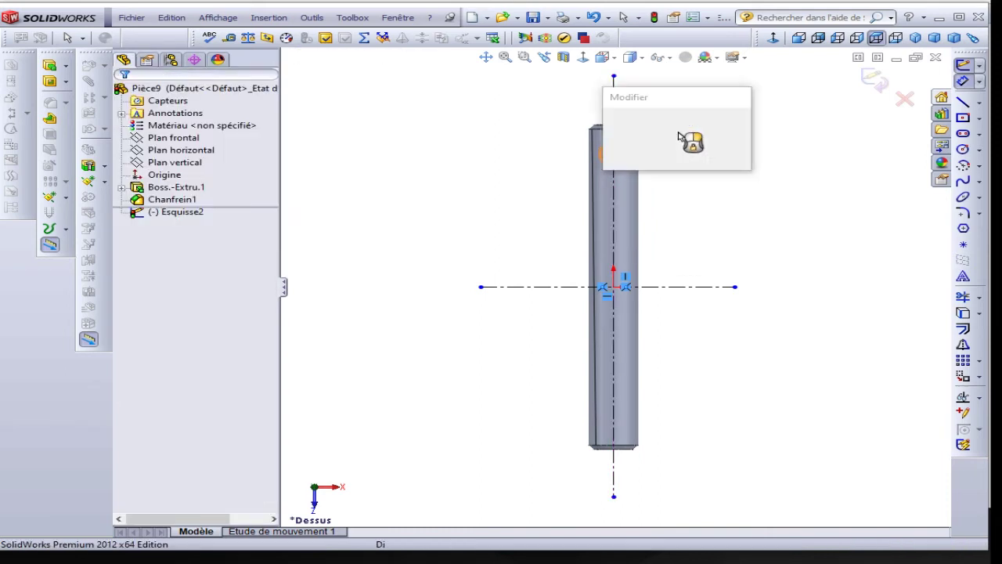
{"action": "key", "text": "alt+Tab"}
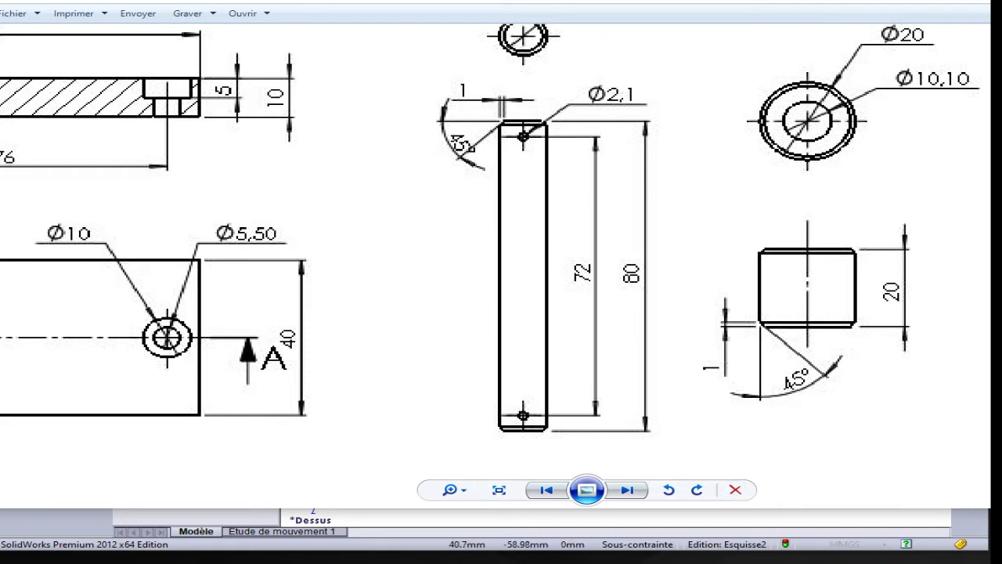
{"action": "key", "text": "alt+Tab"}
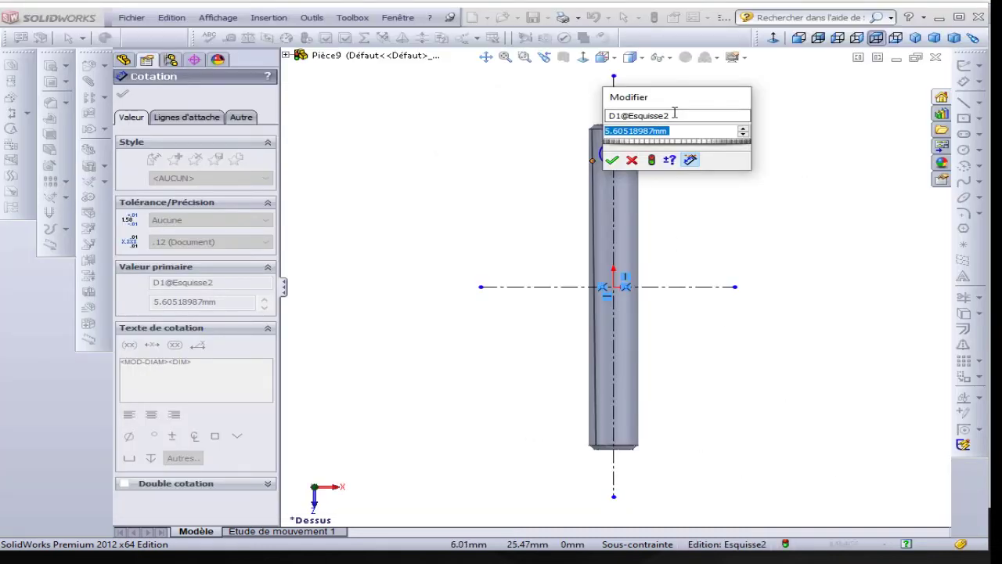
{"action": "type", "text": "2.1"}
{"action": "key", "text": "Return"}
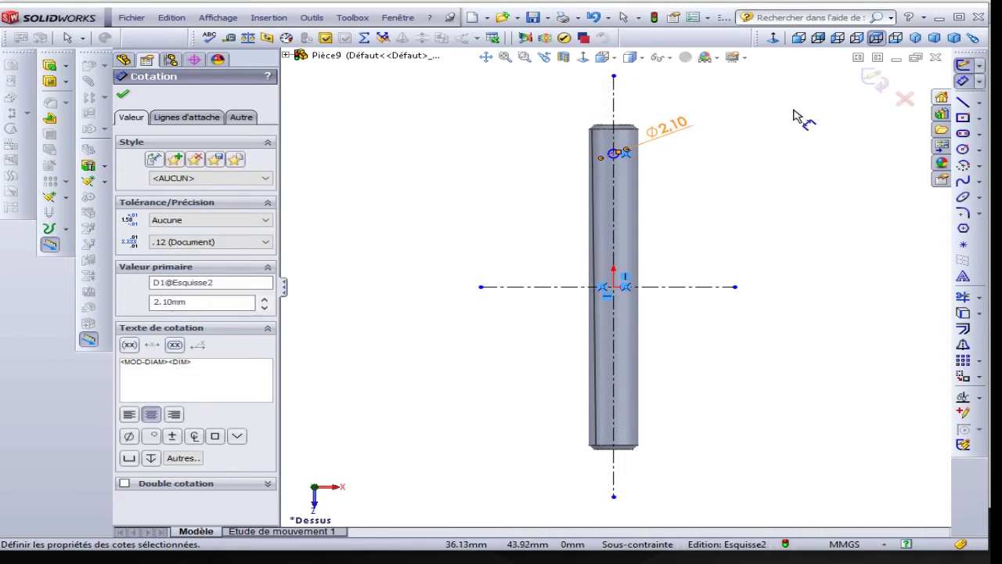
{"action": "left_click", "coordinate": [722, 146]}
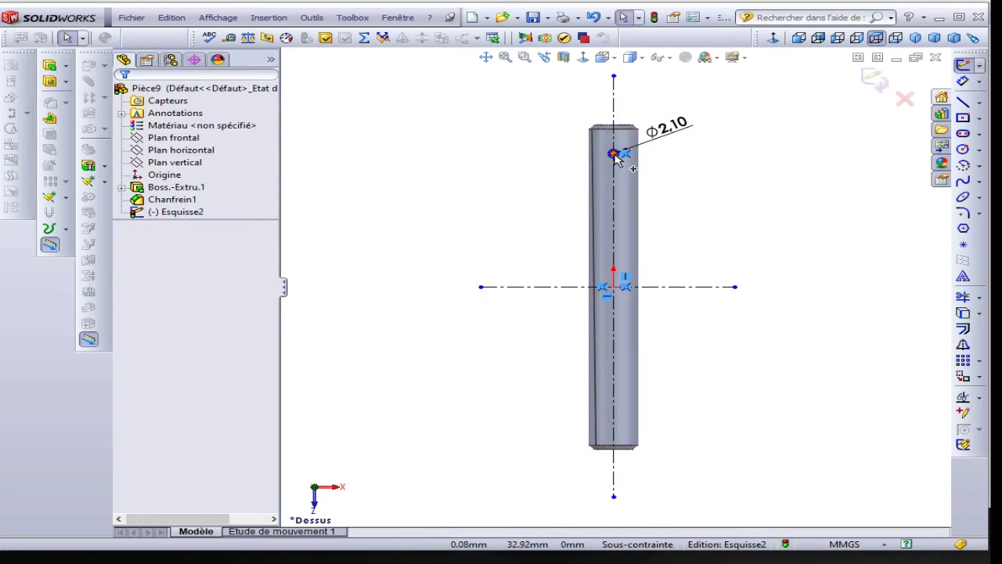
Mirror the top hole circle about the horizontal centreline to the bar's lower end.
{"action": "left_click", "coordinate": [614, 153]}
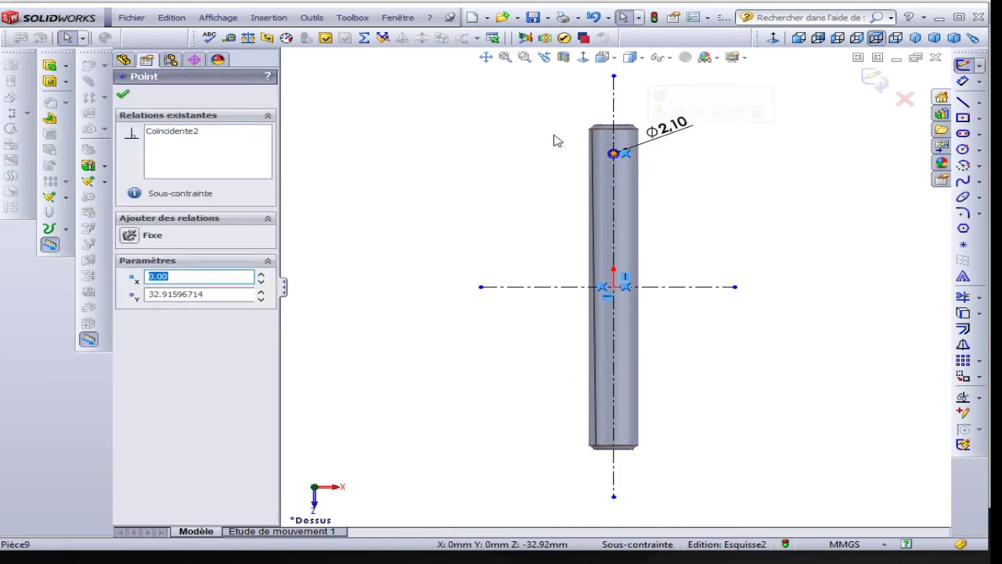
{"action": "left_click_drag", "start_coordinate": [554, 135], "coordinate": [672, 179]}
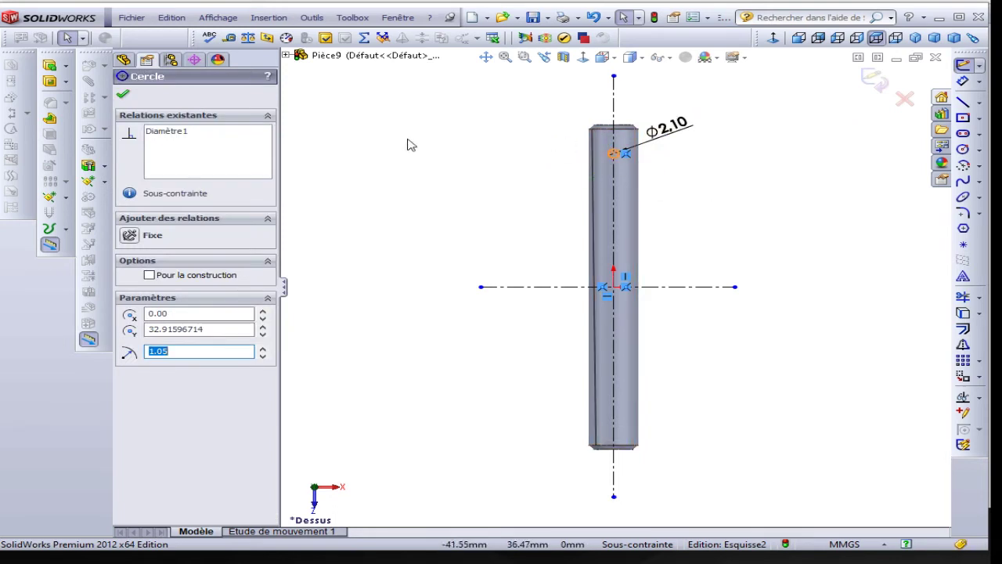
{"action": "left_click_drag", "start_coordinate": [413, 134], "coordinate": [789, 318]}
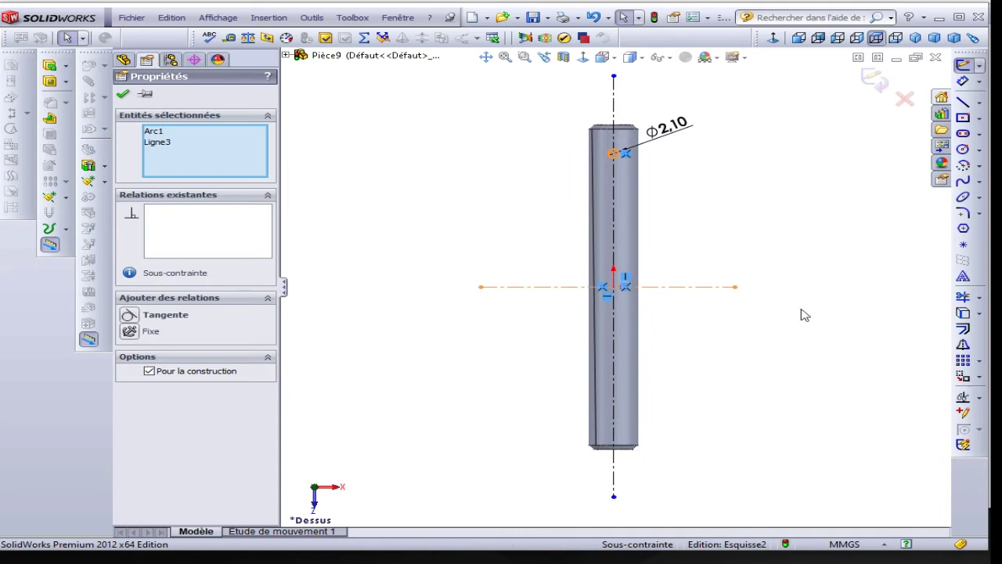
{"action": "left_click", "coordinate": [963, 345]}
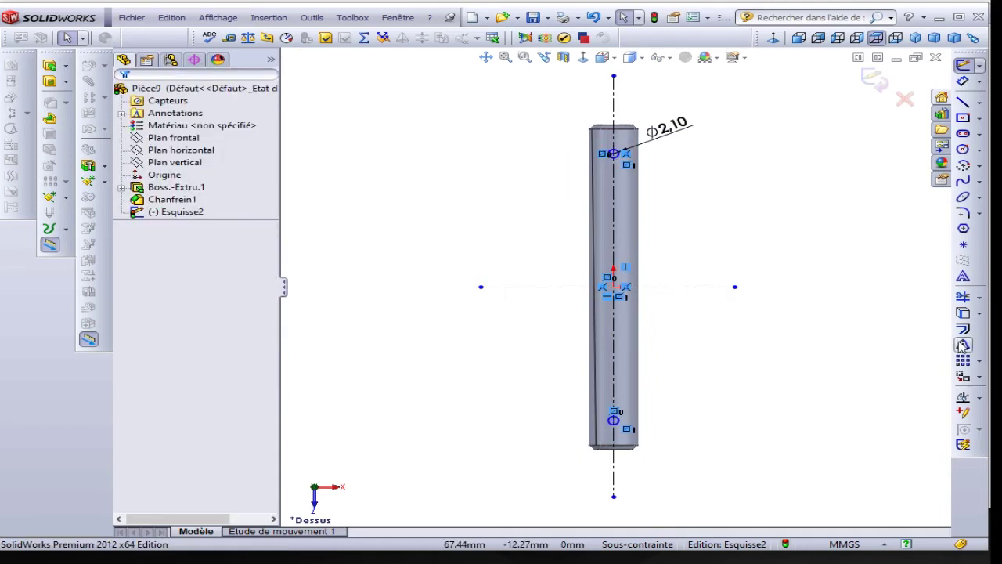
Dimension the spacing between the two hole centres to 72 mm.
{"action": "left_click", "coordinate": [963, 81]}
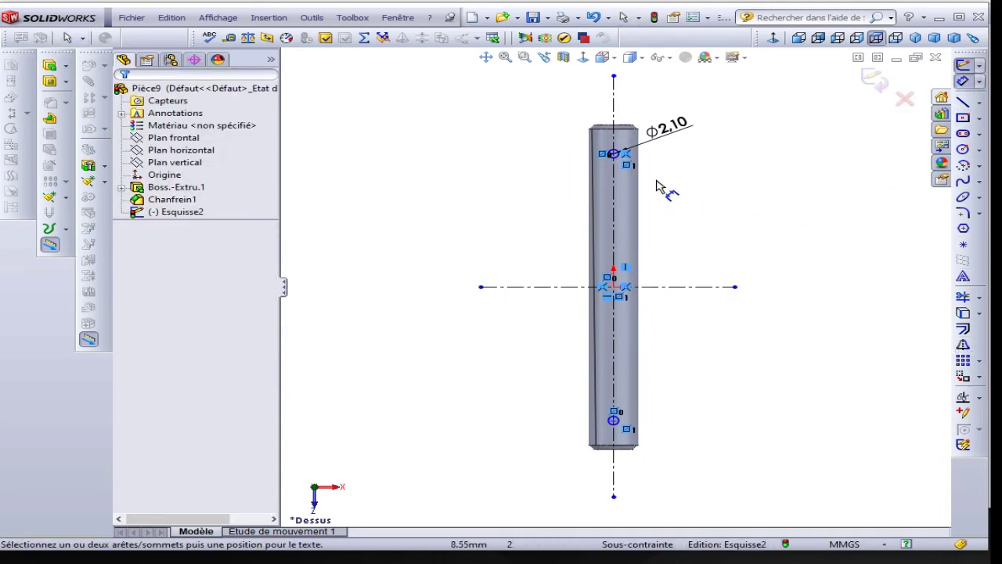
{"action": "left_click", "coordinate": [614, 154]}
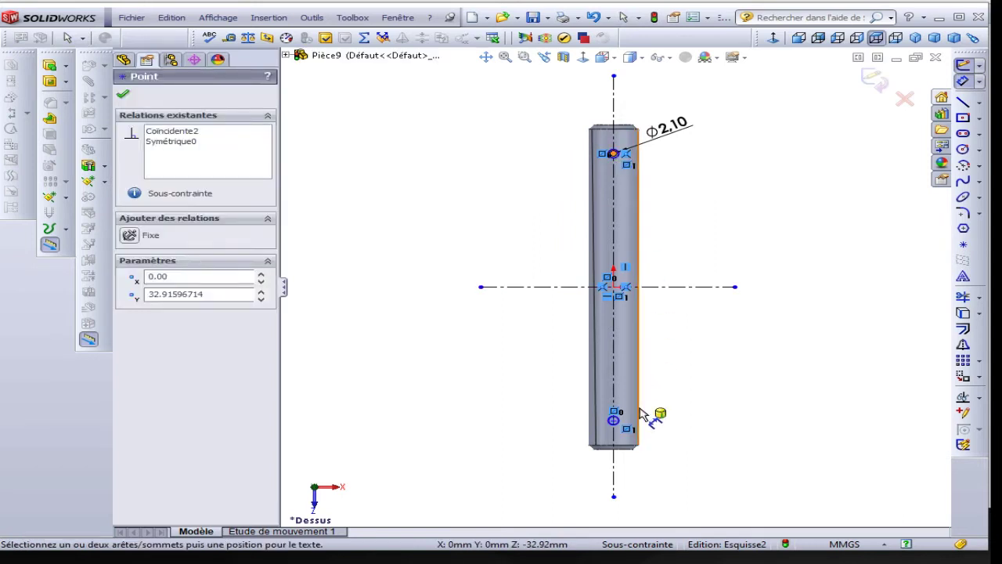
{"action": "left_click", "coordinate": [615, 422]}
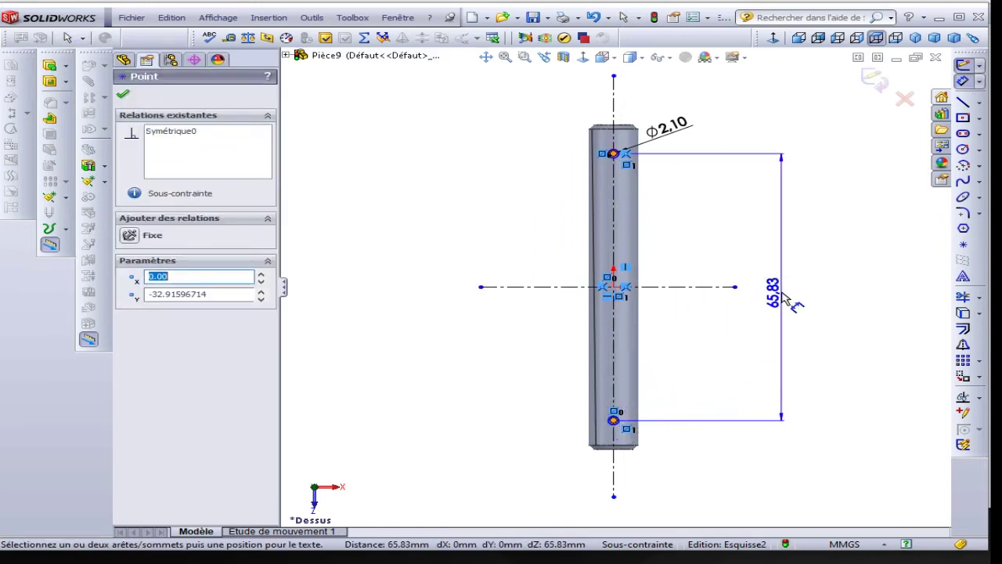
{"action": "left_click", "coordinate": [781, 292]}
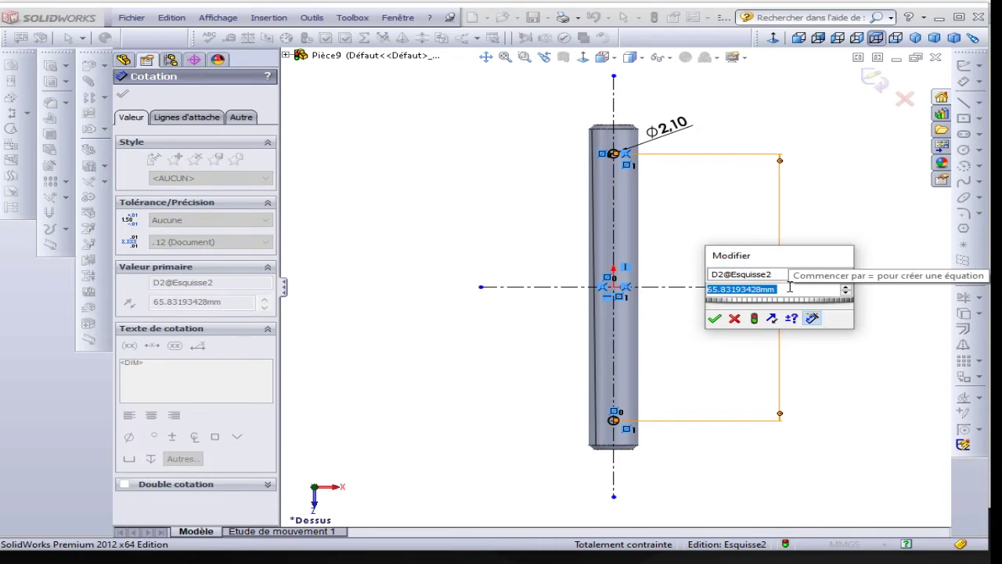
{"action": "key", "text": "alt+Tab"}
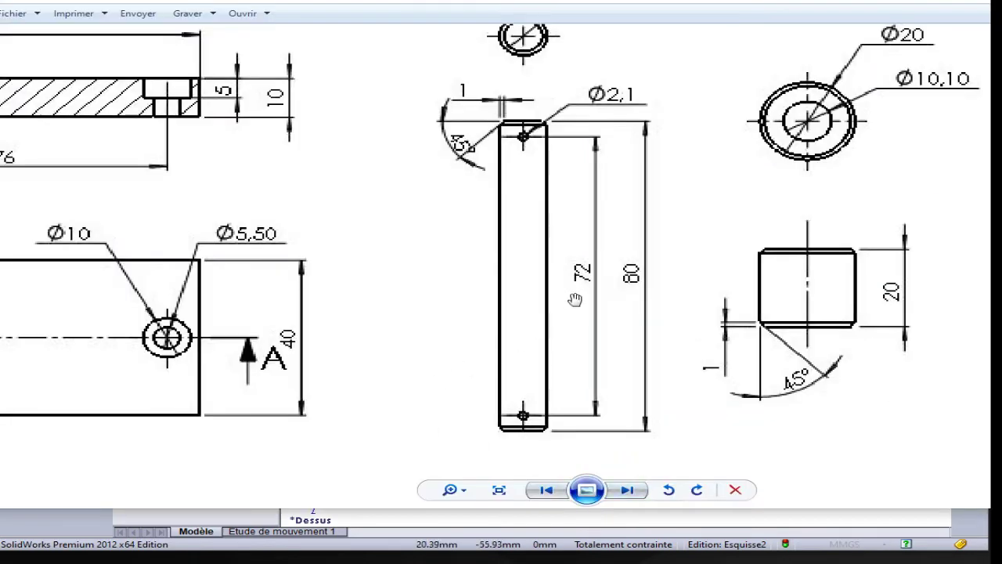
{"action": "key", "text": "alt+Tab"}
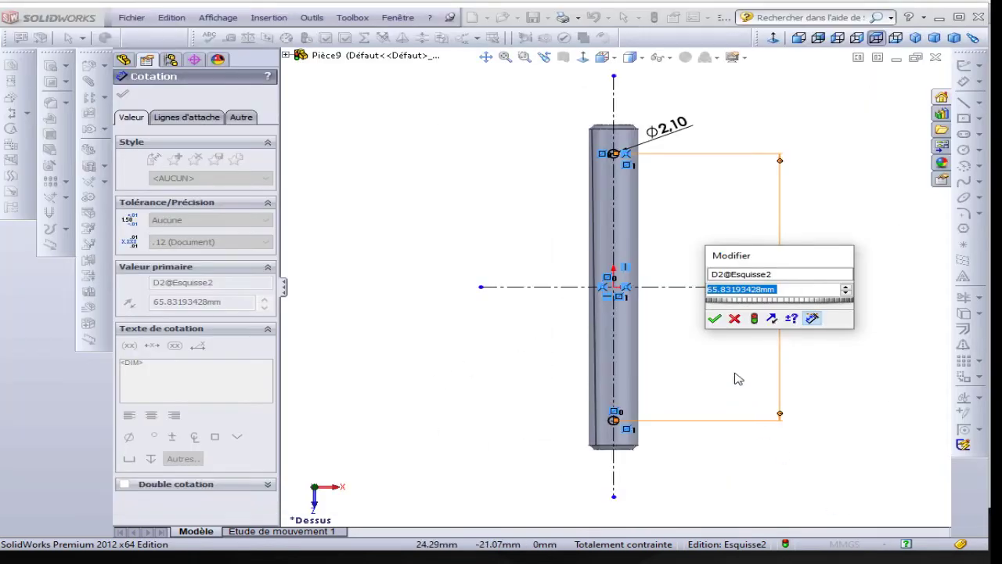
{"action": "type", "text": "72"}
{"action": "key", "text": "Return"}
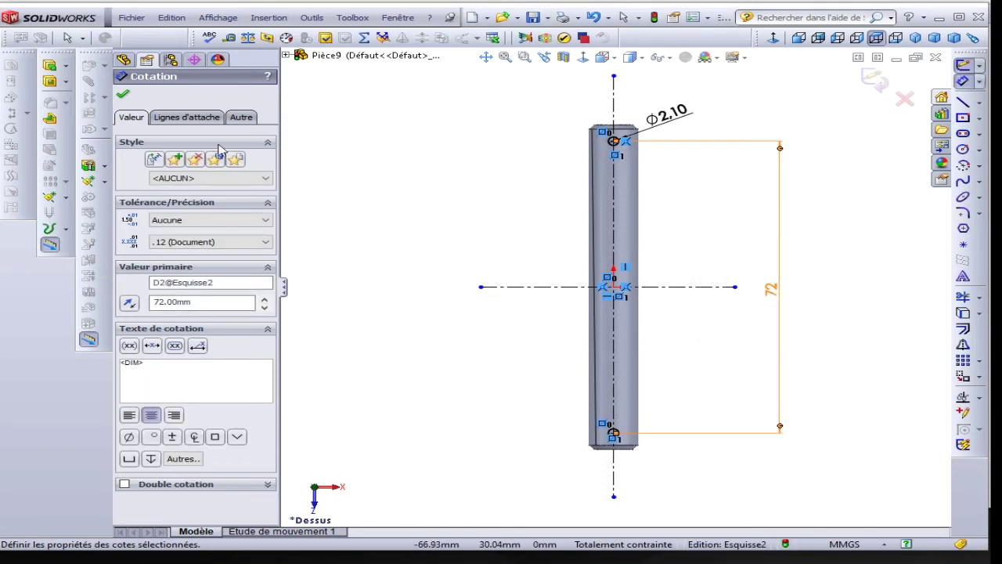
{"action": "middle_click_drag", "start_coordinate": [410, 264], "coordinate": [341, 141]}
{"action": "scroll", "coordinate": [550, 360], "scroll_direction": "down", "scroll_amount": 3}
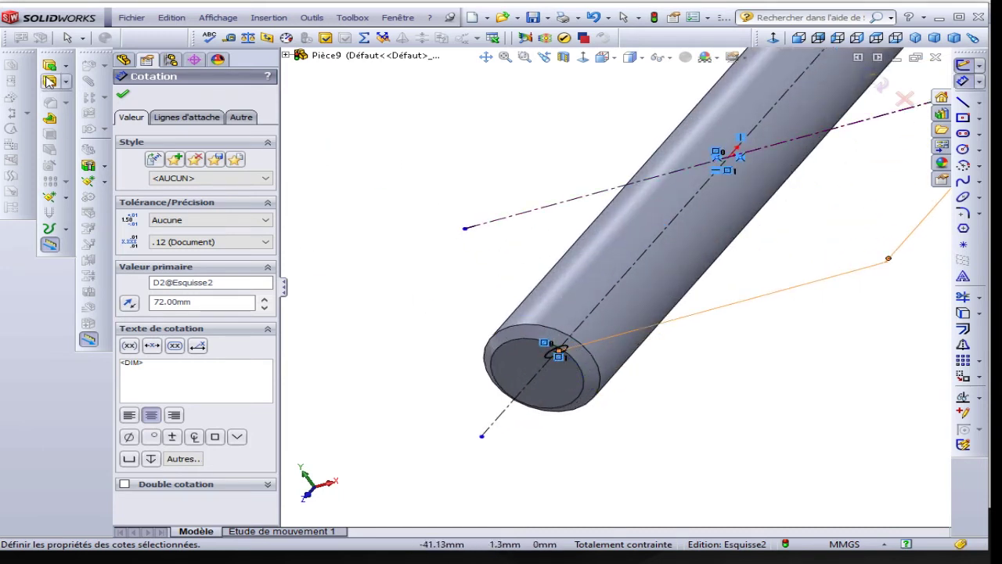
Extrude-cut the hole sketch through all in both directions.
{"action": "left_click", "coordinate": [49, 82]}
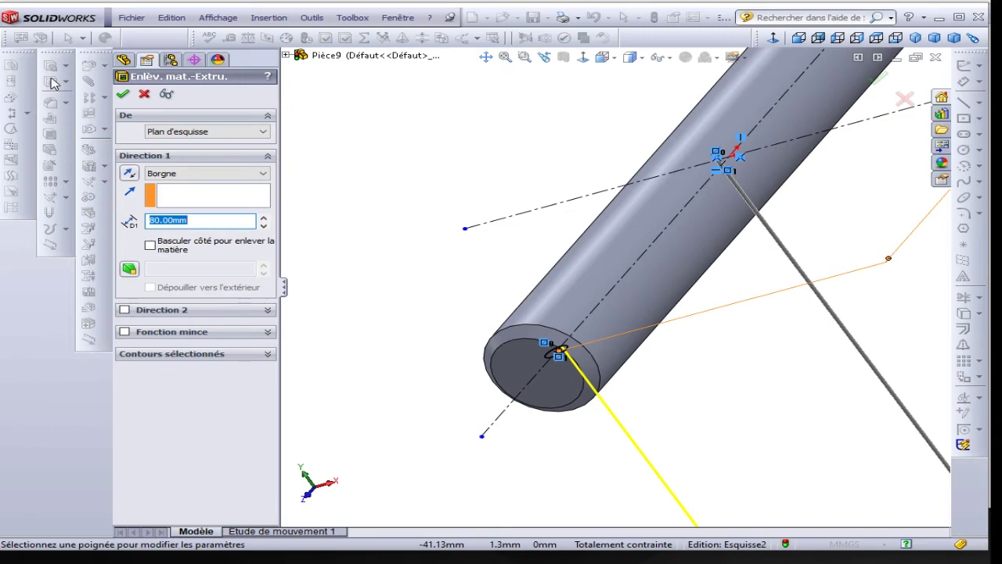
{"action": "mouse_move", "coordinate": [402, 284]}
{"action": "middle_mouse_down"}
{"action": "mouse_move", "coordinate": [398, 222]}
{"action": "mouse_move", "coordinate": [416, 275]}
{"action": "middle_mouse_up"}
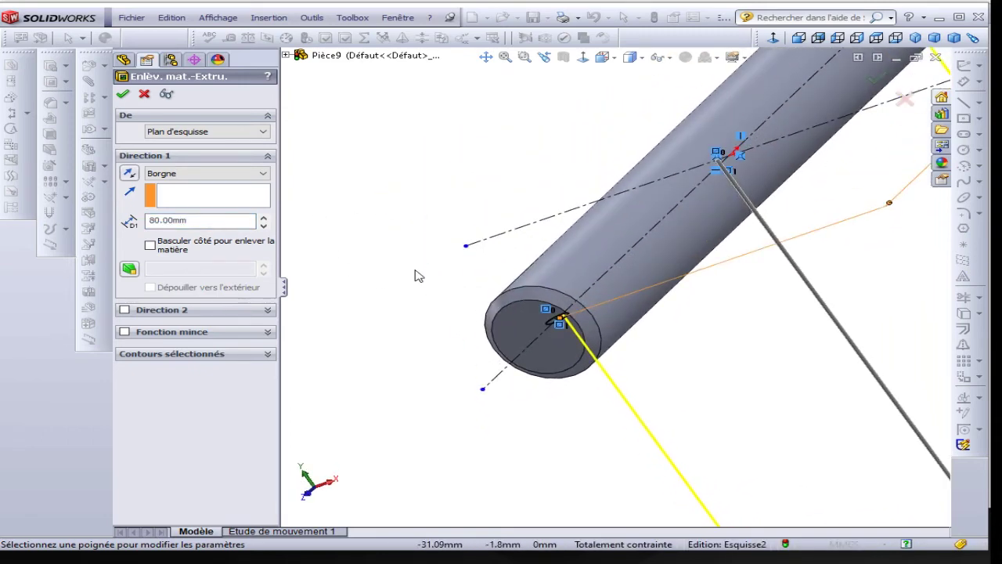
{"action": "left_click", "coordinate": [184, 176]}
{"action": "left_click", "coordinate": [187, 188]}
{"action": "left_click", "coordinate": [187, 179]}
{"action": "left_click", "coordinate": [189, 198]}
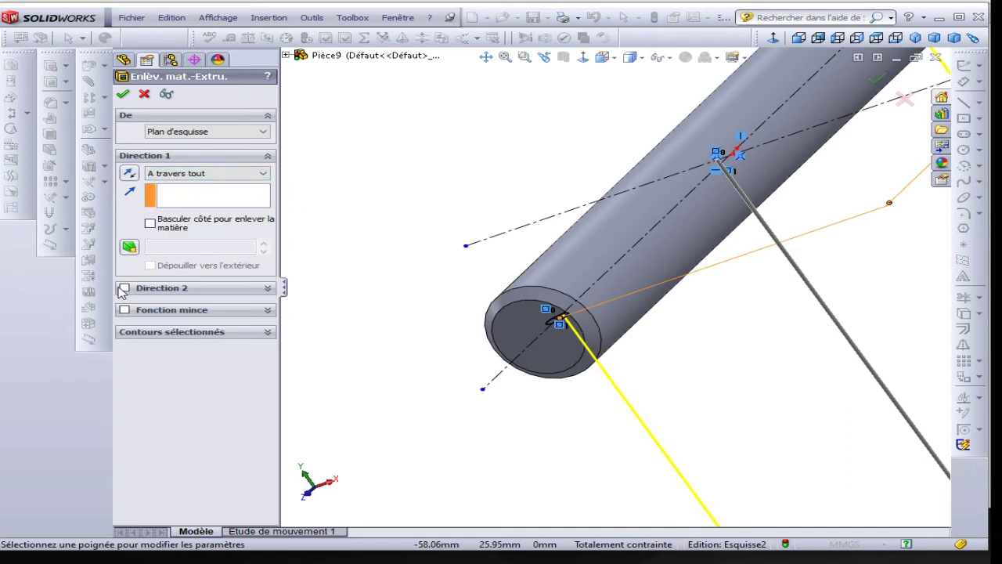
{"action": "left_click", "coordinate": [124, 289]}
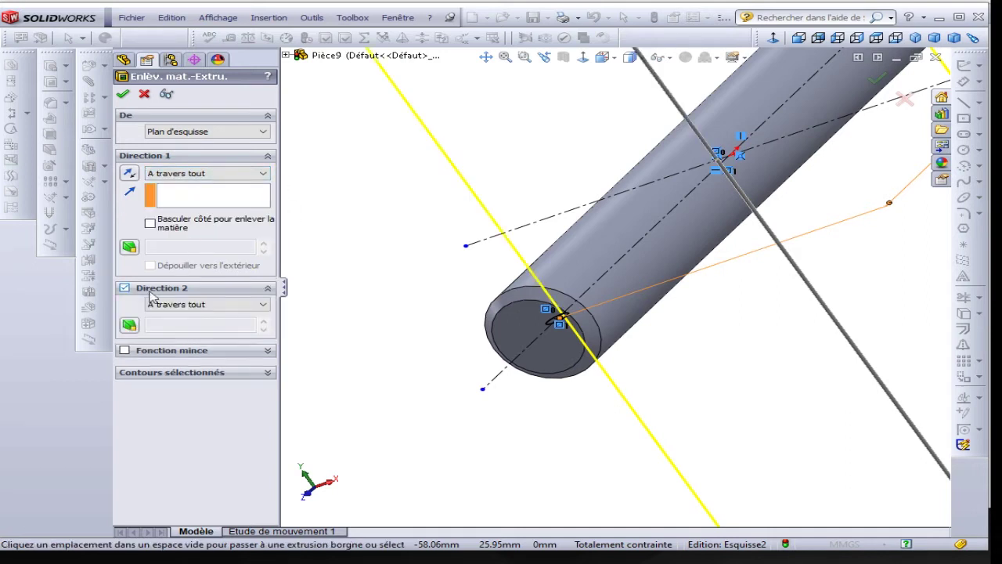
{"action": "middle_click_drag", "start_coordinate": [427, 274], "coordinate": [447, 275]}
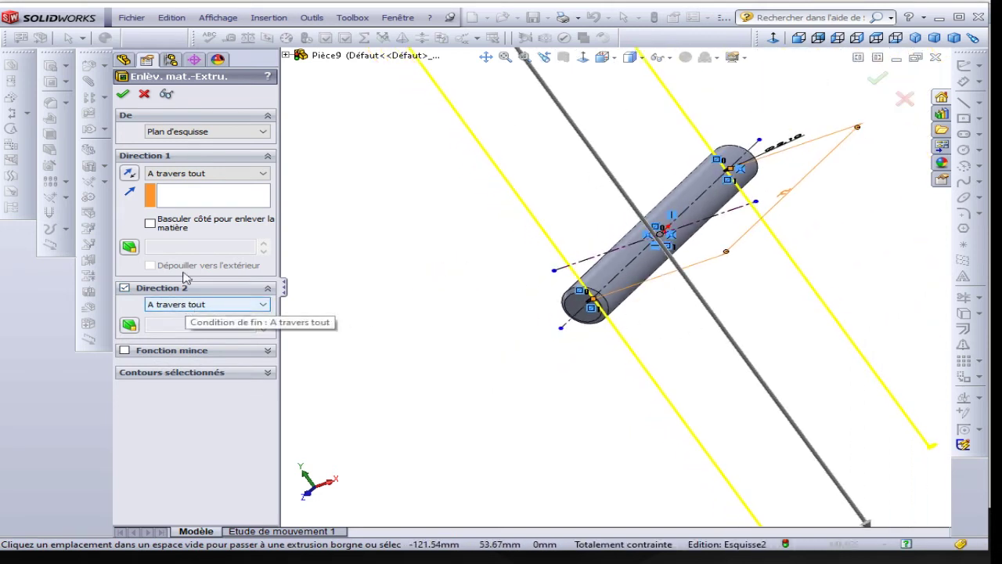
{"action": "left_click", "coordinate": [125, 93]}
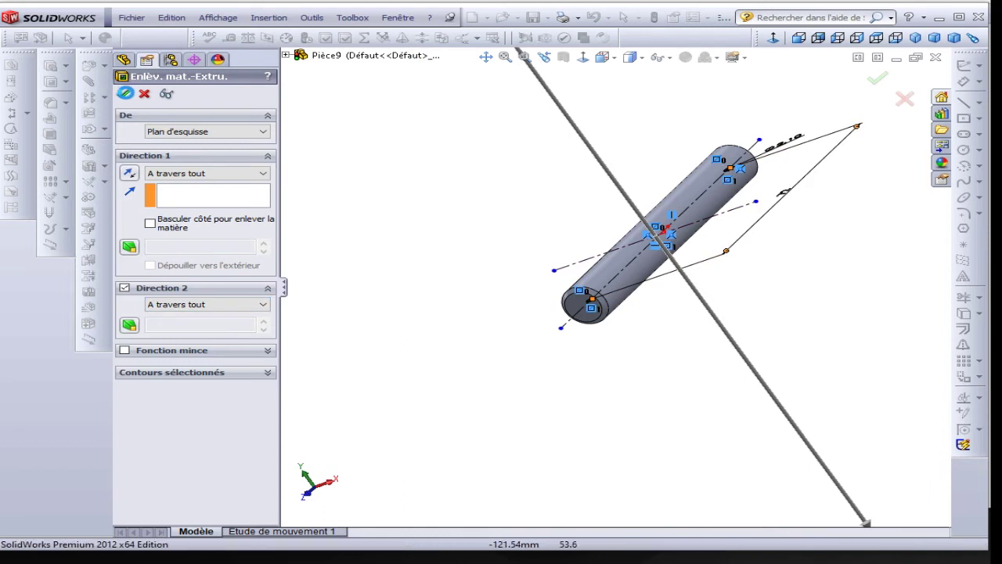
{"action": "mouse_move", "coordinate": [369, 197]}
{"action": "middle_mouse_down"}
{"action": "mouse_move", "coordinate": [418, 196]}
{"action": "mouse_move", "coordinate": [464, 236]}
{"action": "mouse_move", "coordinate": [479, 300]}
{"action": "mouse_move", "coordinate": [454, 192]}
{"action": "mouse_move", "coordinate": [436, 201]}
{"action": "middle_mouse_up"}
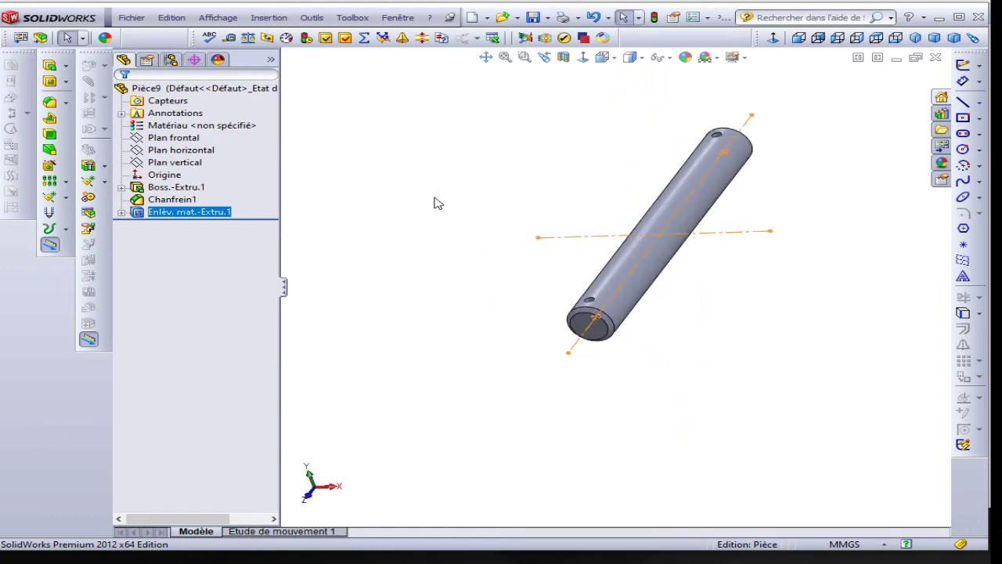
Save the part as 'axe' with Save As.
{"action": "left_click", "coordinate": [632, 180]}
{"action": "scroll", "coordinate": [654, 172], "scroll_direction": "down", "scroll_amount": 2}
{"action": "scroll", "coordinate": [825, 159], "scroll_direction": "up", "scroll_amount": 2}
{"action": "scroll", "coordinate": [695, 145], "scroll_direction": "down", "scroll_amount": 3}
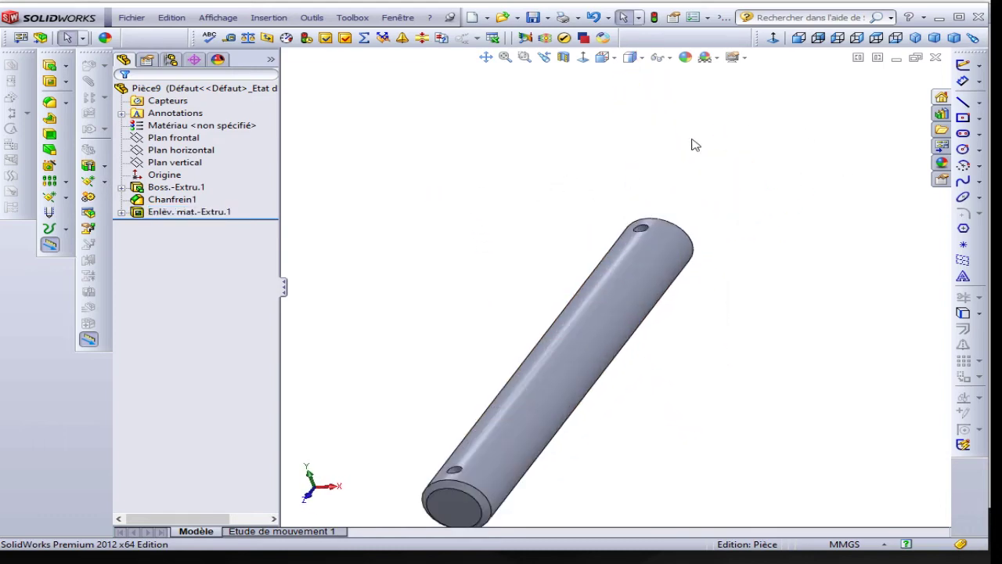
{"action": "left_click", "coordinate": [536, 17]}
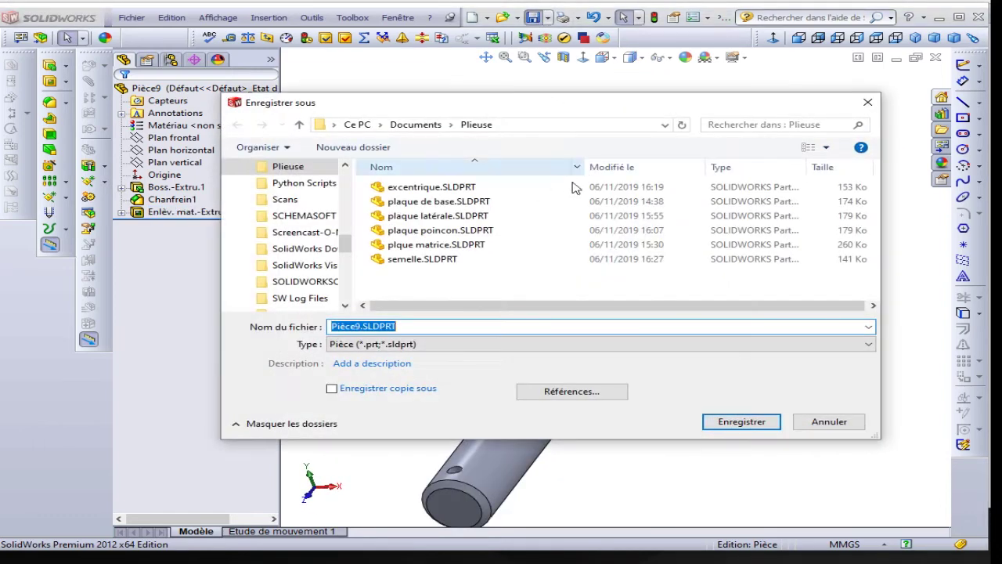
{"action": "type", "text": "axe"}
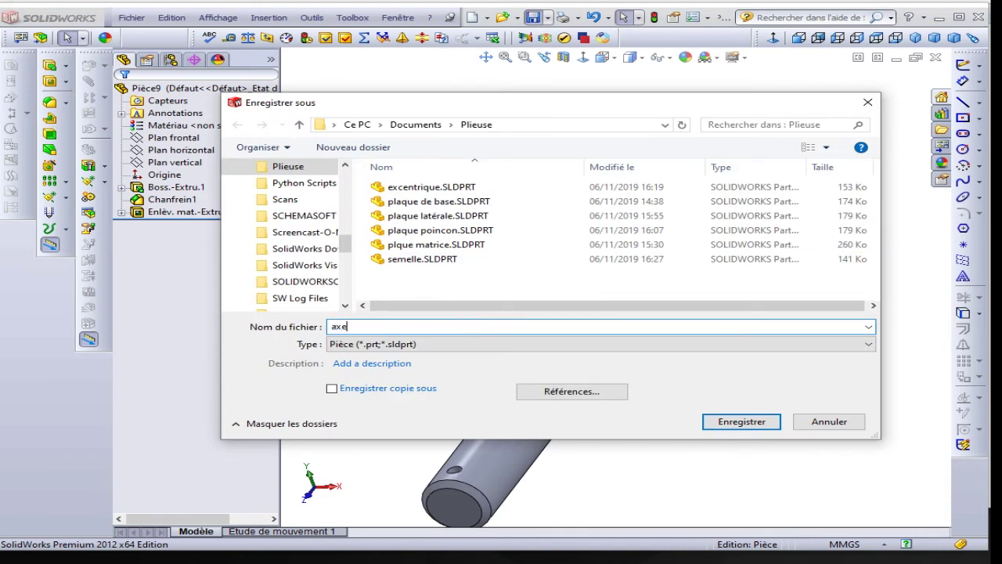
{"action": "key", "text": "Return"}
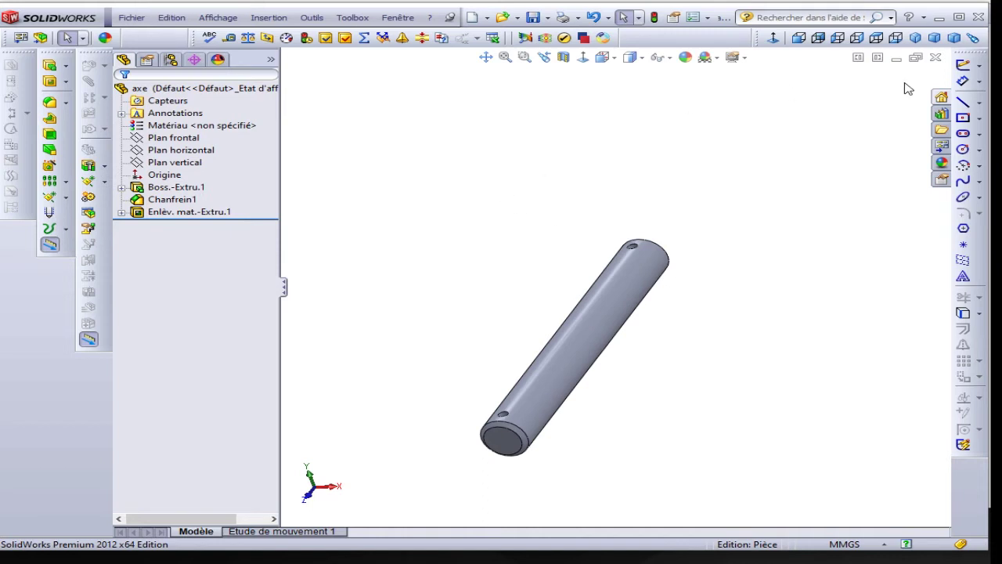
Close the saved axe part and zoom into the reference drawing.
{"action": "left_click", "coordinate": [935, 59]}
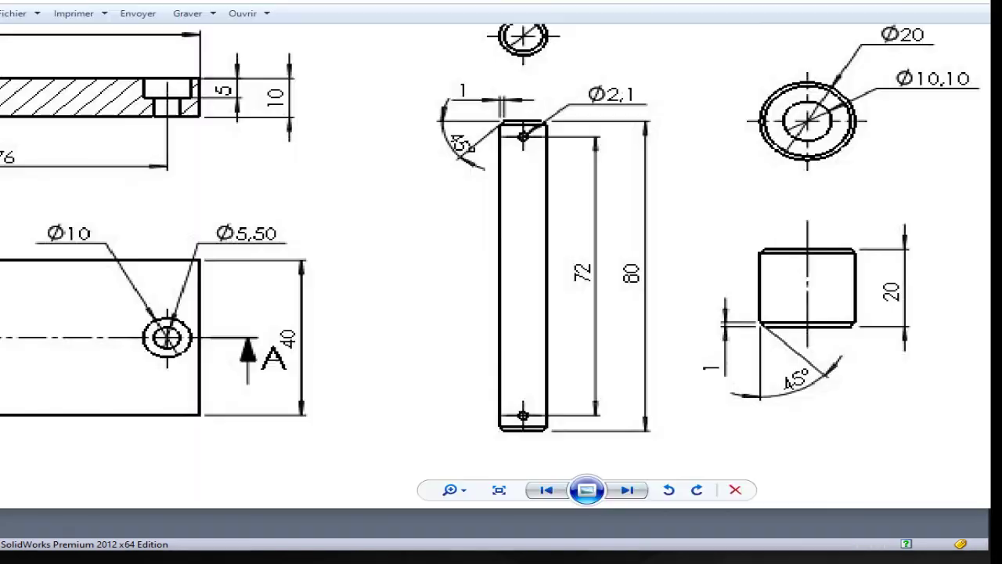
{"action": "scroll", "coordinate": [957, 242], "scroll_direction": "up", "scroll_amount": 2}
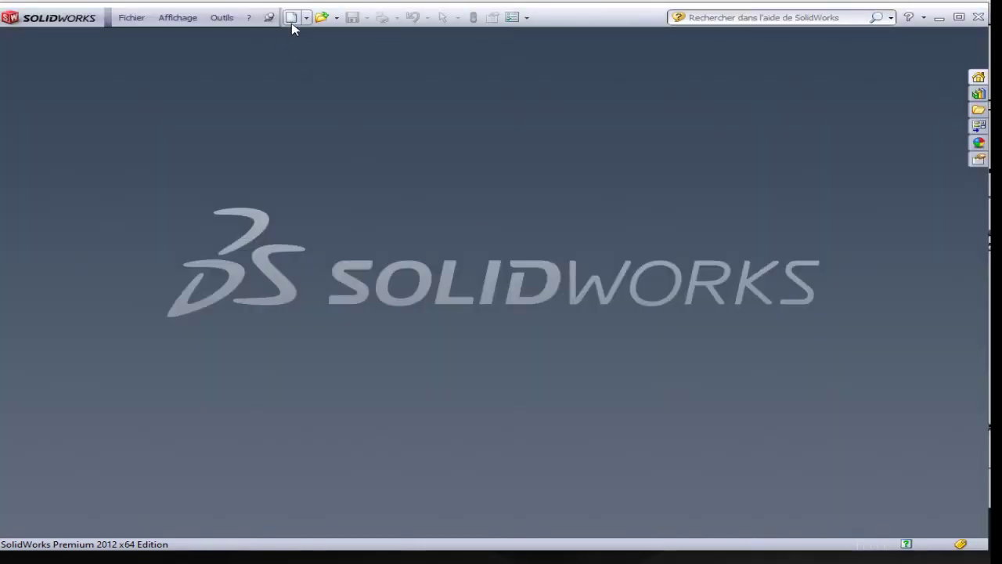
Create a new part and start a sketch on the Plan frontal plane.
{"action": "left_click", "coordinate": [291, 17]}
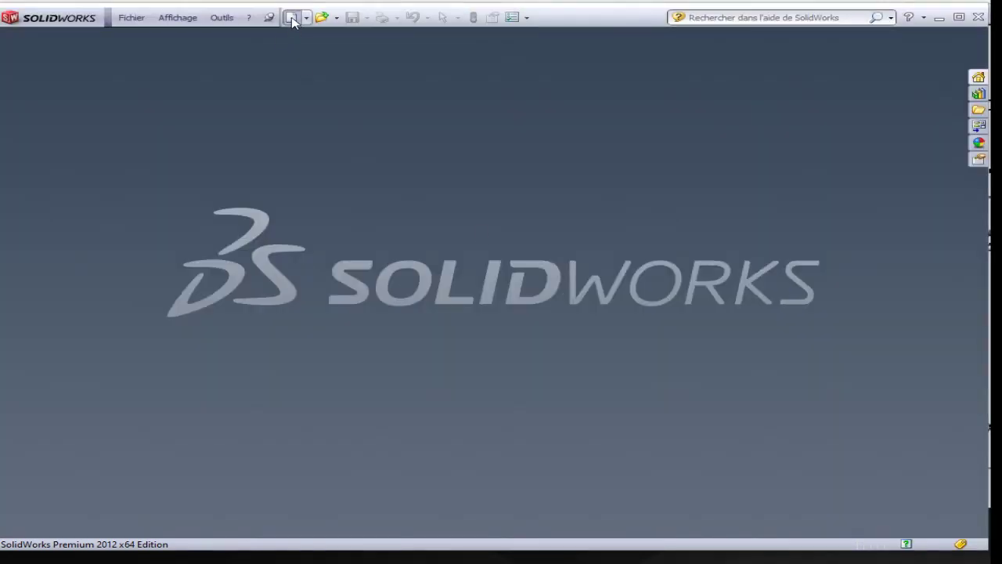
{"action": "left_click", "coordinate": [263, 43]}
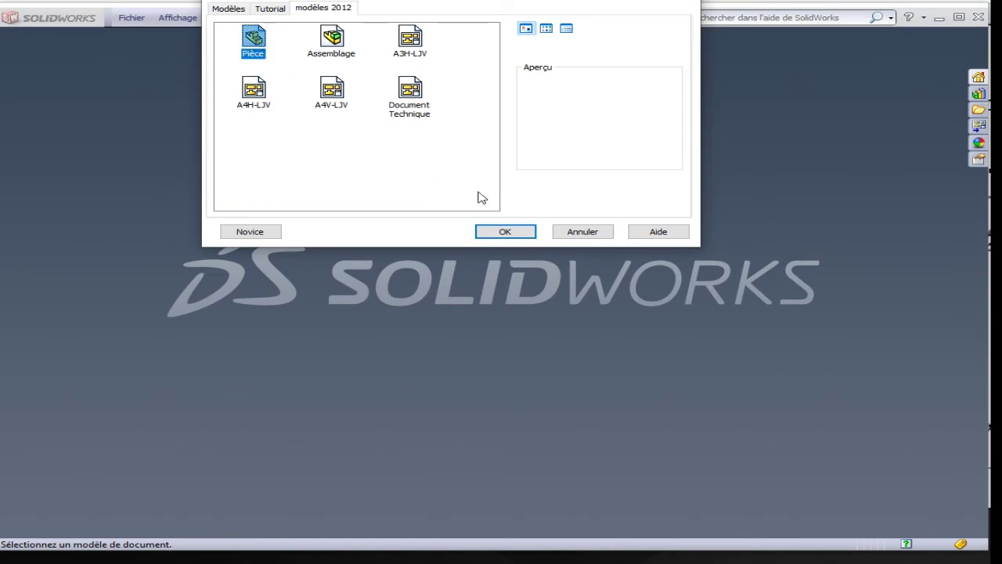
{"action": "left_click", "coordinate": [509, 230]}
{"action": "left_click", "coordinate": [156, 138]}
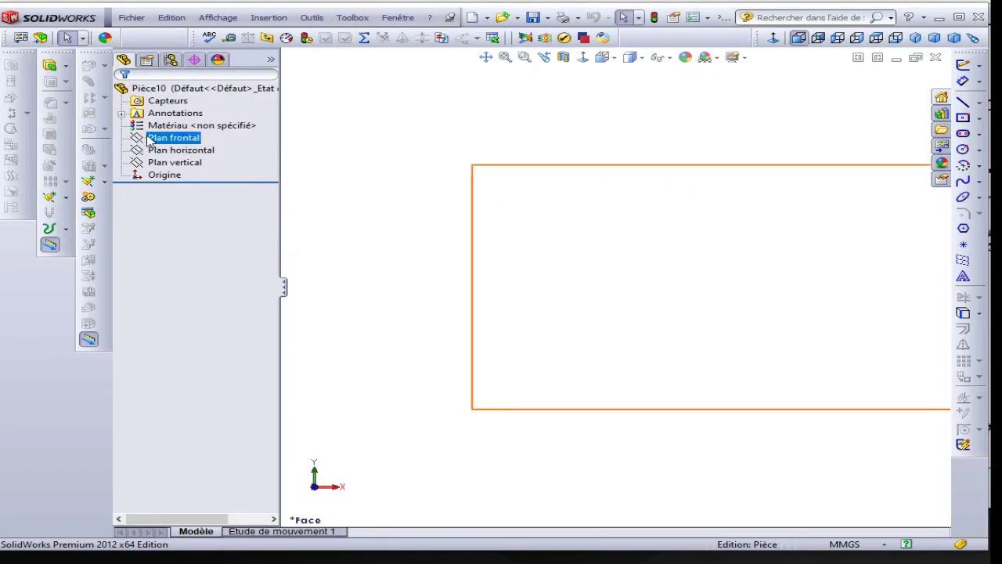
{"action": "left_click", "coordinate": [158, 119]}
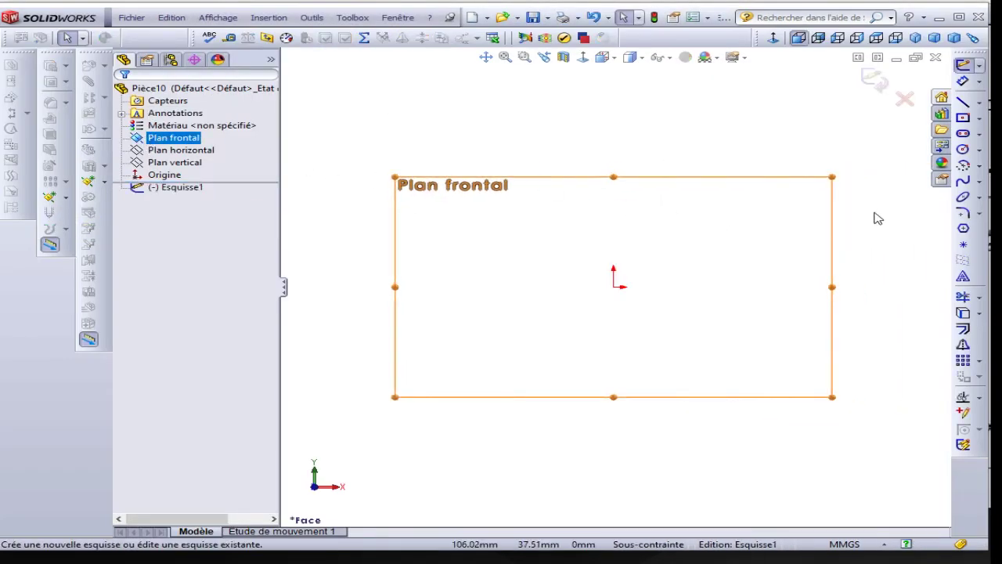
Draw two concentric circles centred on the sketch origin.
{"action": "left_click", "coordinate": [963, 149]}
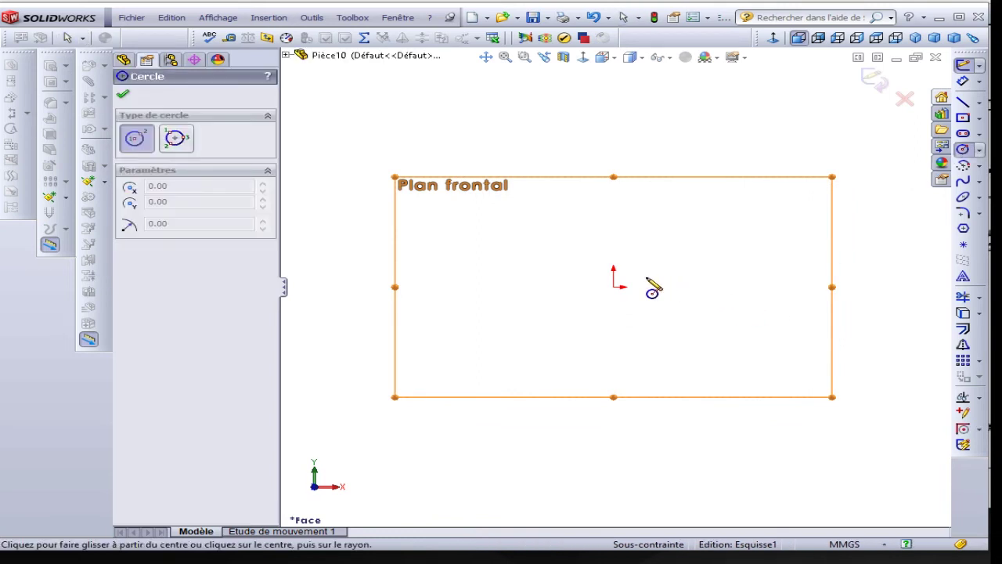
{"action": "left_click", "coordinate": [613, 286]}
{"action": "left_click", "coordinate": [663, 266]}
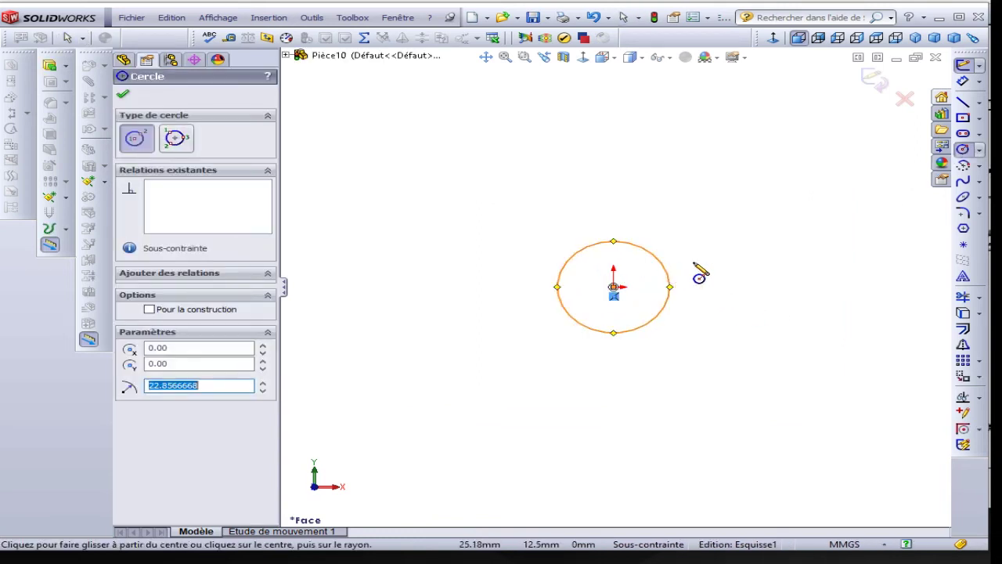
{"action": "left_click", "coordinate": [614, 287]}
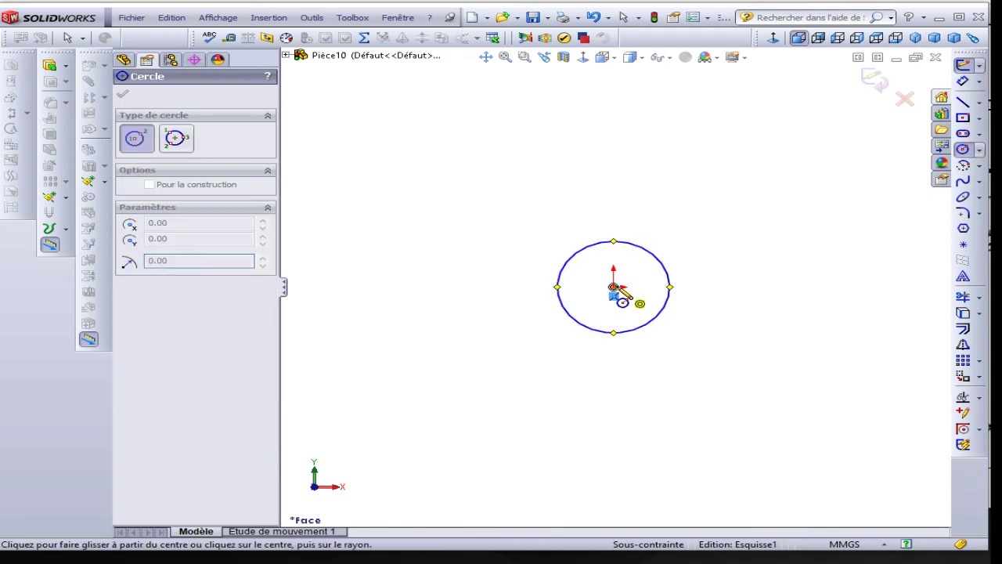
{"action": "left_click", "coordinate": [638, 286]}
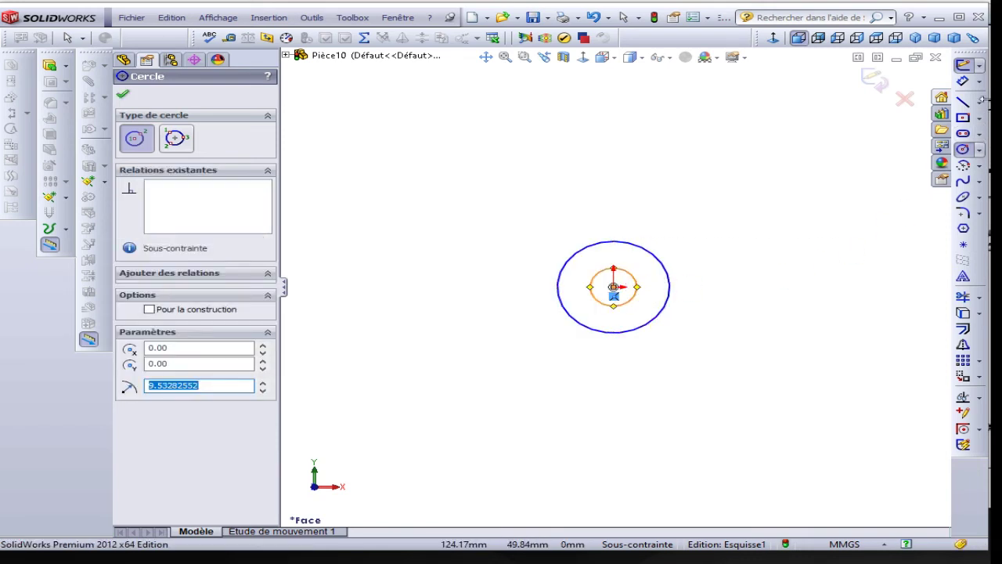
Dimension the inner circle Ø10.10 and the outer circle Ø20.
{"action": "left_click", "coordinate": [963, 81]}
{"action": "left_click", "coordinate": [636, 278]}
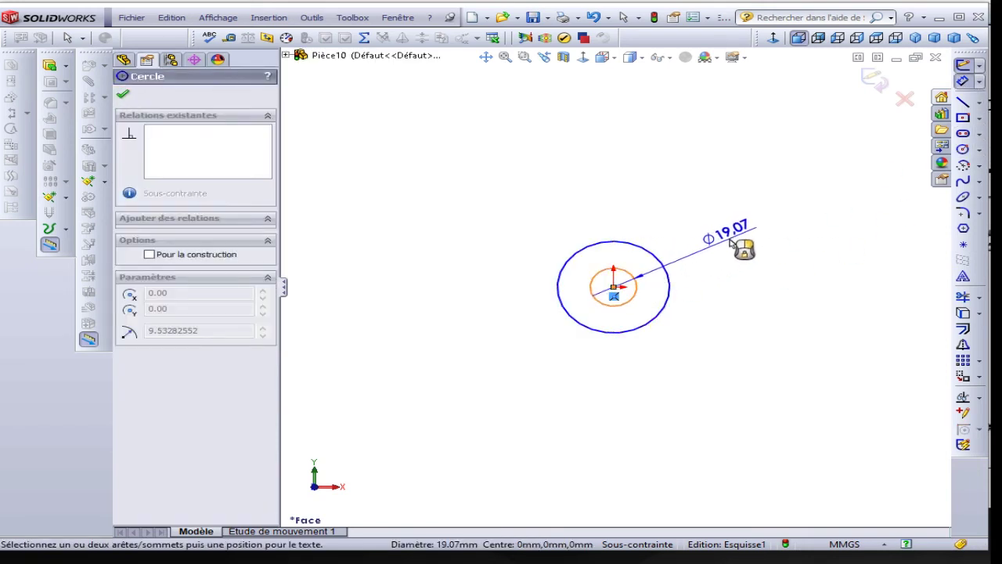
{"action": "left_click", "coordinate": [730, 244]}
{"action": "type", "text": "10.1"}
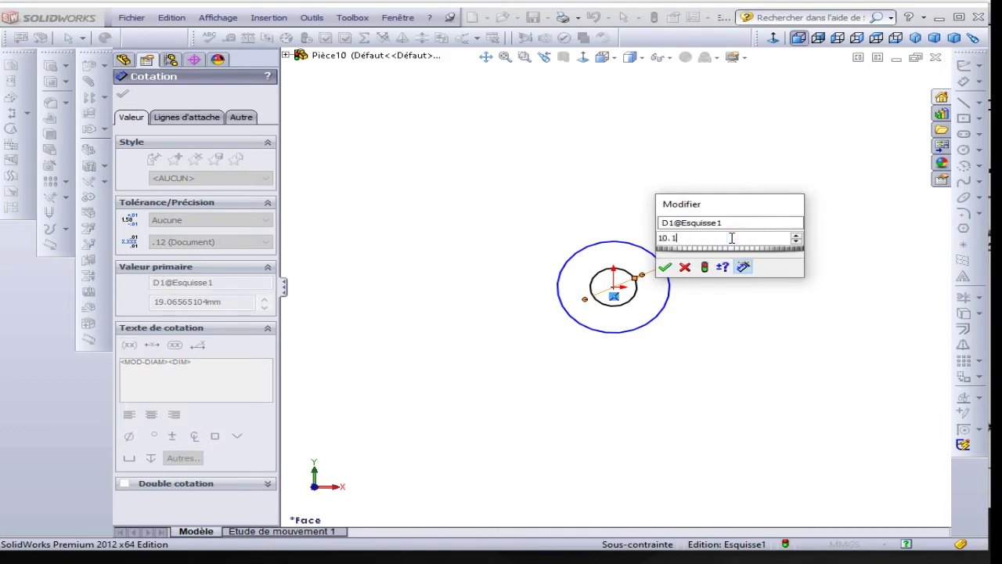
{"action": "key", "text": "Return"}
{"action": "left_click", "coordinate": [648, 251]}
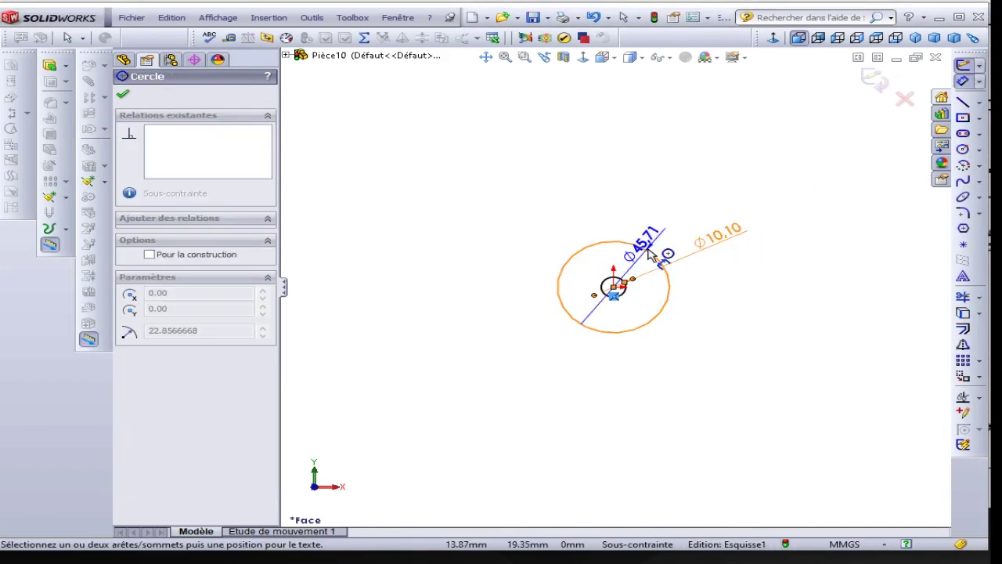
{"action": "left_click", "coordinate": [661, 213]}
{"action": "key", "text": "Return"}
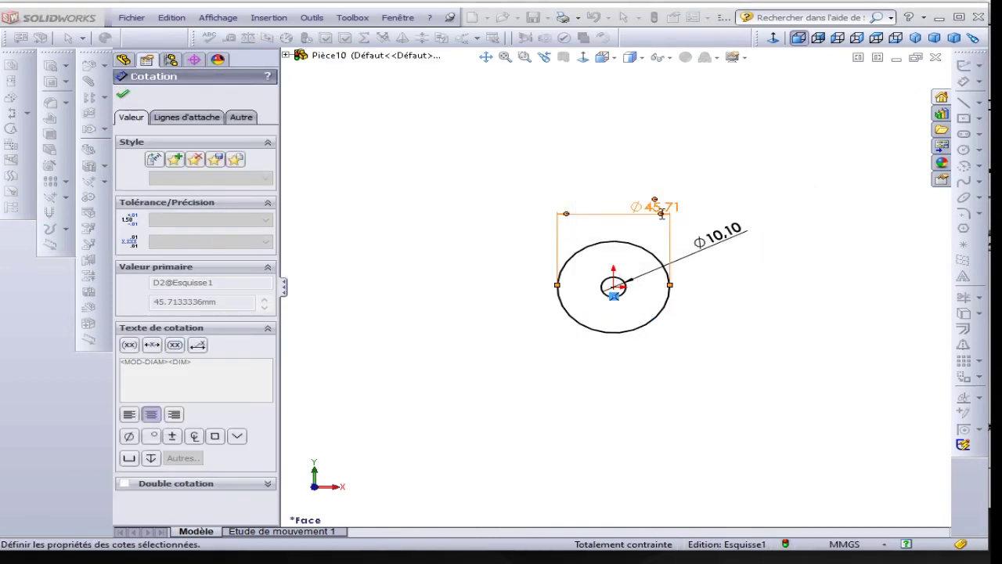
Extrude the Ø20 / Ø10.10 ring sketch 20 mm into a hollow bushing.
{"action": "left_click", "coordinate": [51, 66]}
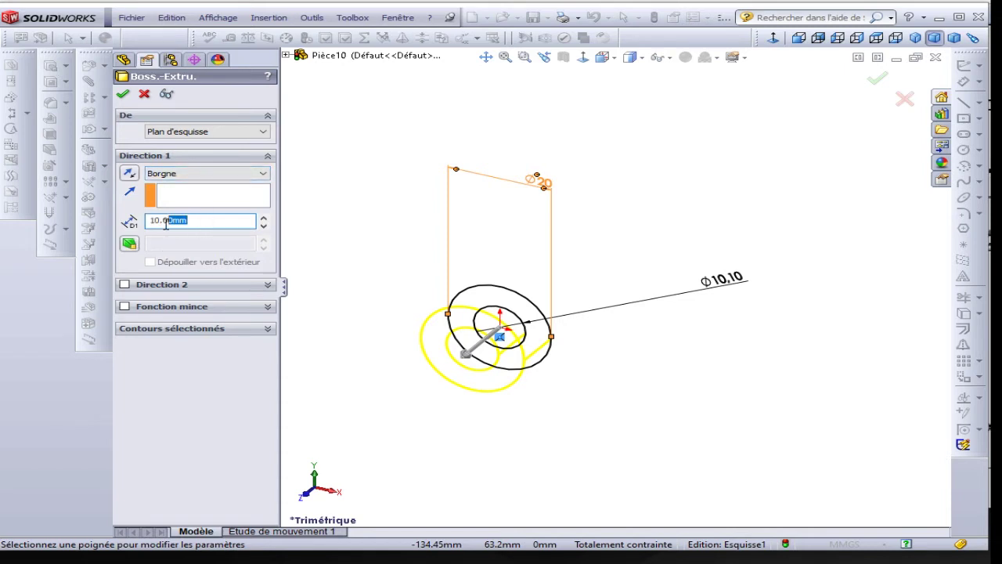
{"action": "type", "text": "20"}
{"action": "key", "text": "Return"}
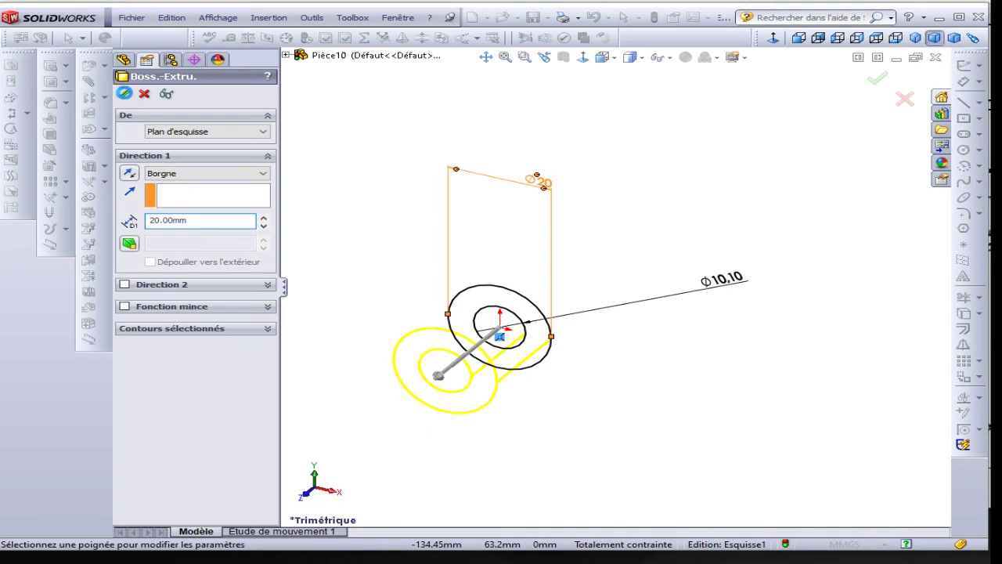
{"action": "key", "text": "Return"}
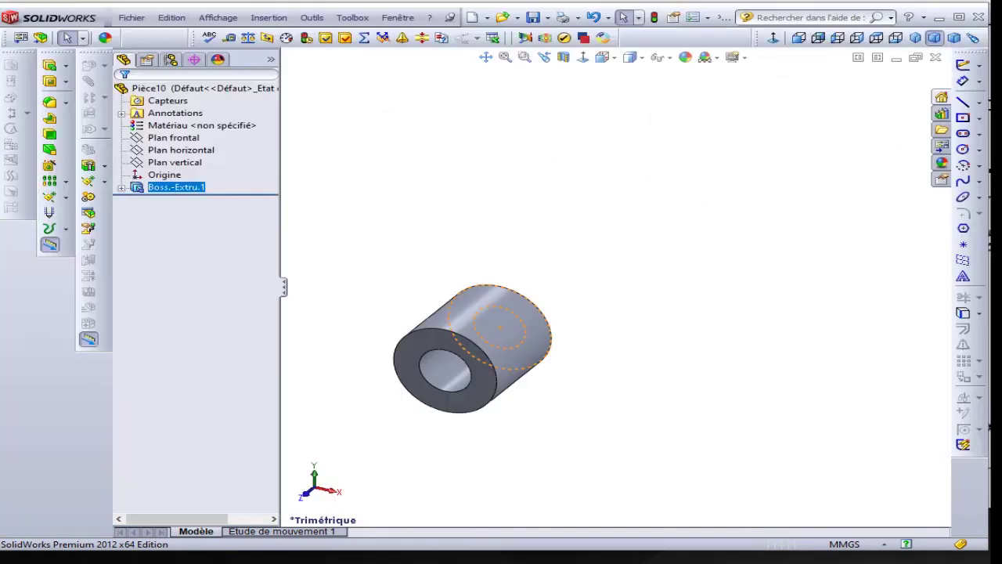
Chamfer the bushing's front and back outer edges at 1 mm × 45°.
{"action": "left_click", "coordinate": [392, 194]}
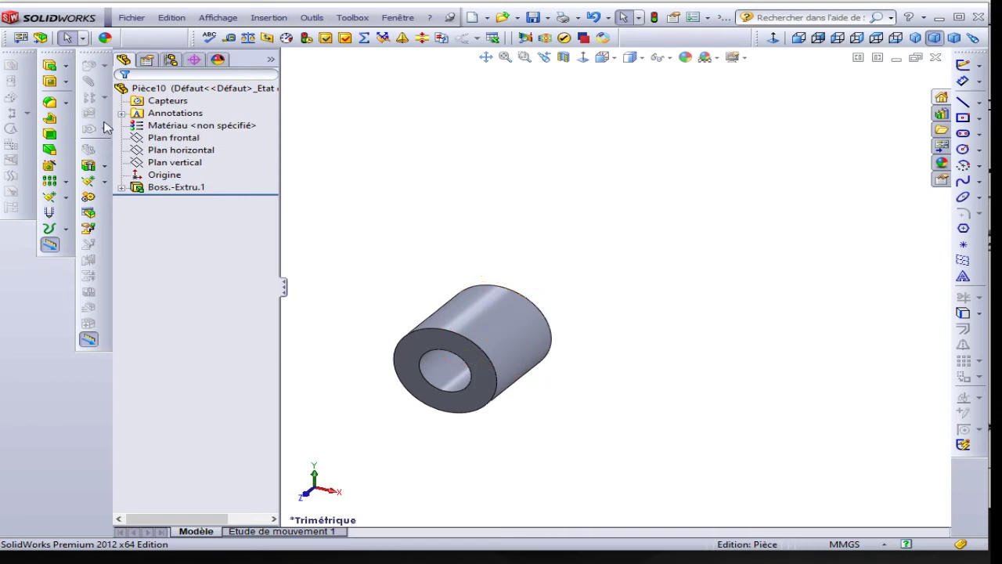
{"action": "left_click", "coordinate": [65, 103]}
{"action": "left_click", "coordinate": [87, 119]}
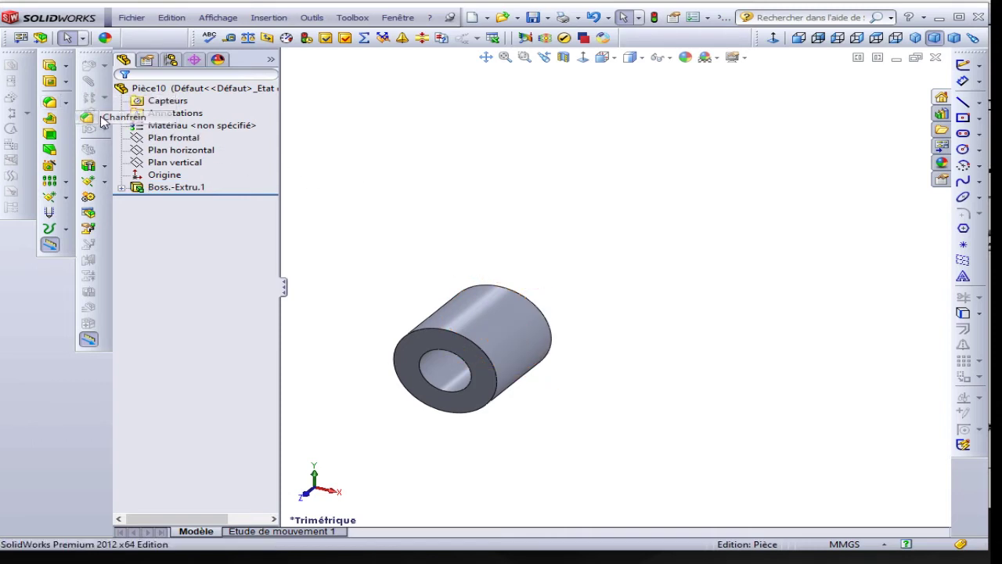
{"action": "left_click", "coordinate": [438, 332]}
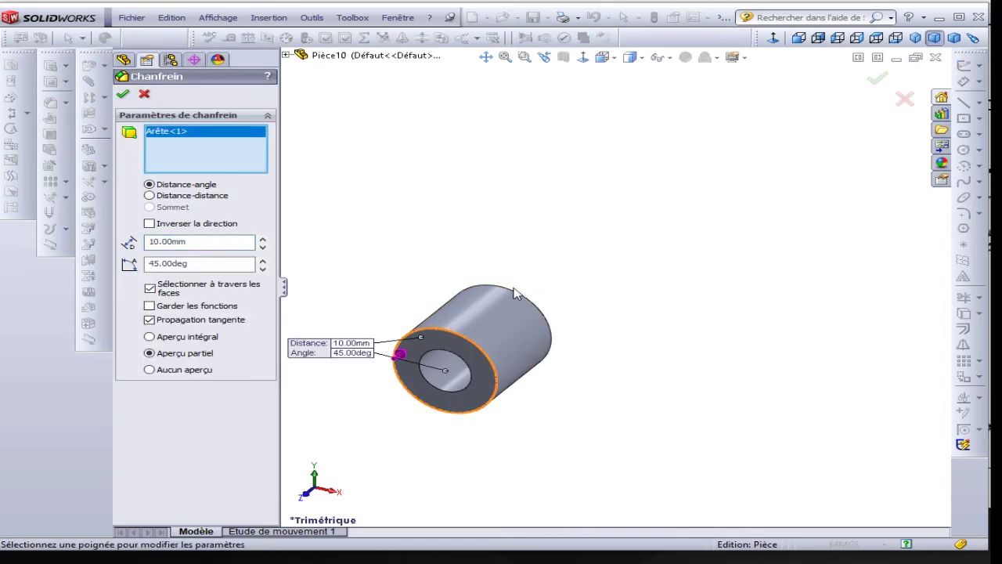
{"action": "left_click", "coordinate": [517, 292]}
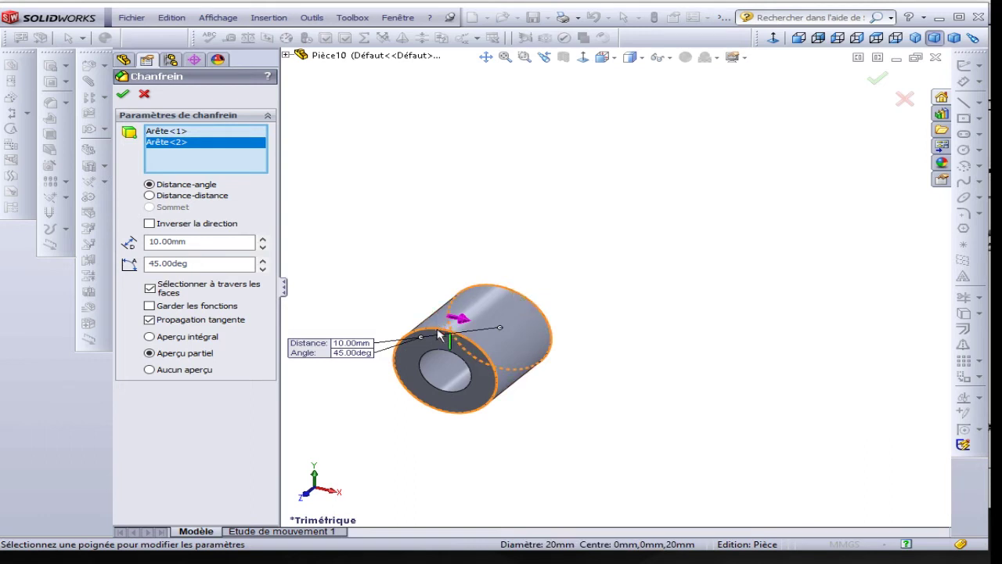
{"action": "left_click_drag", "start_coordinate": [196, 241], "coordinate": [116, 235]}
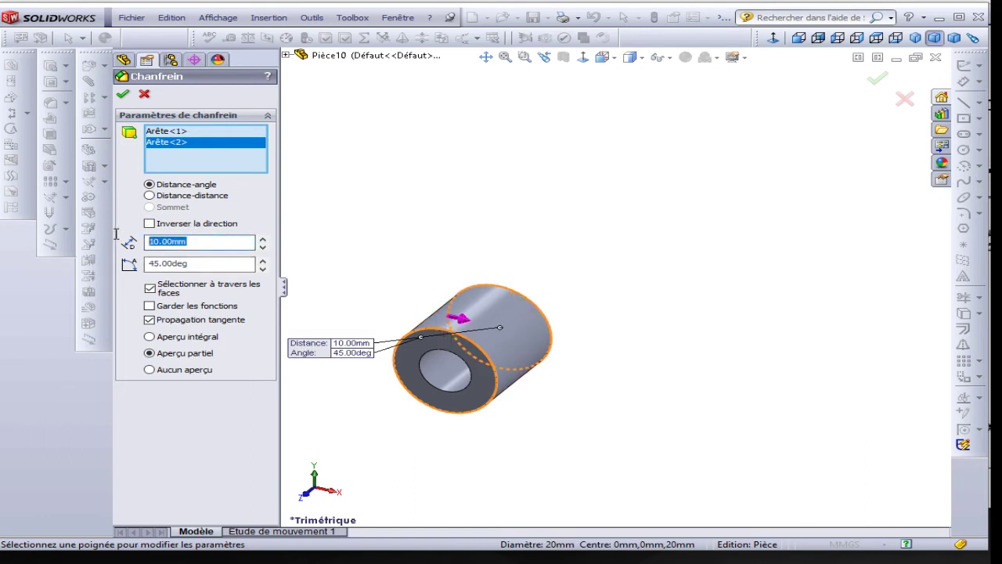
{"action": "type", "text": "1"}
{"action": "left_click", "coordinate": [122, 96]}
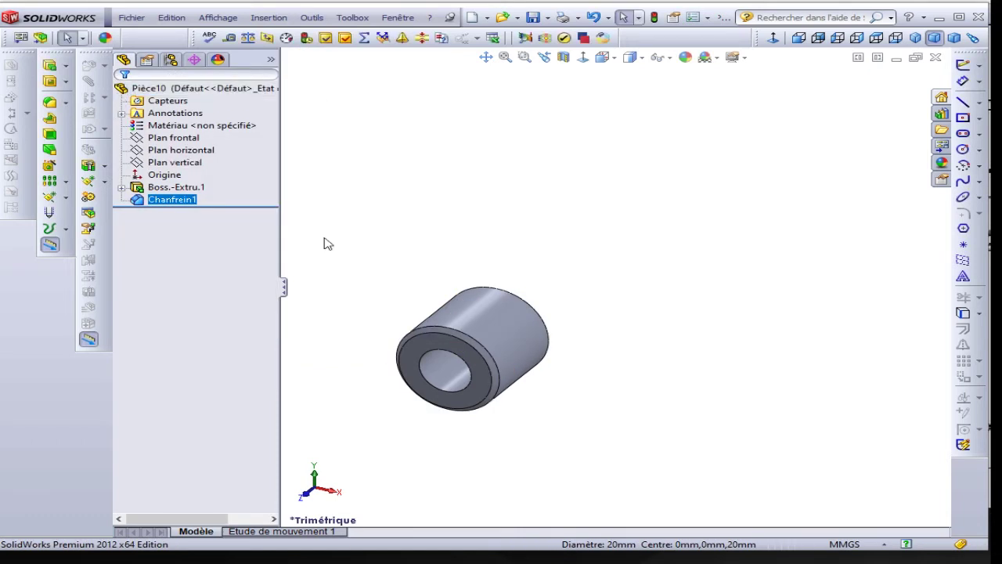
{"action": "middle_click_drag", "start_coordinate": [594, 335], "coordinate": [513, 354]}
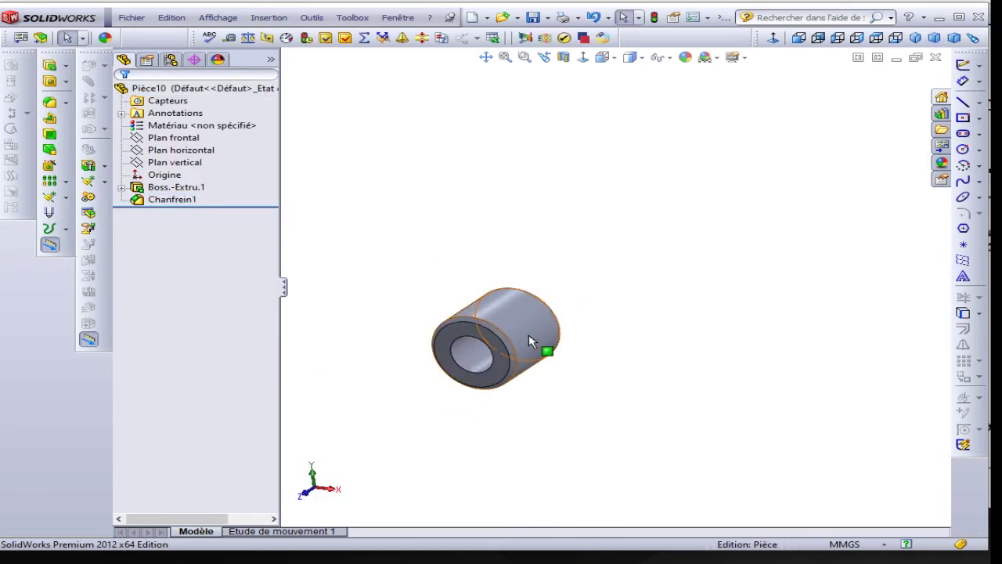
{"action": "key", "text": "f"}
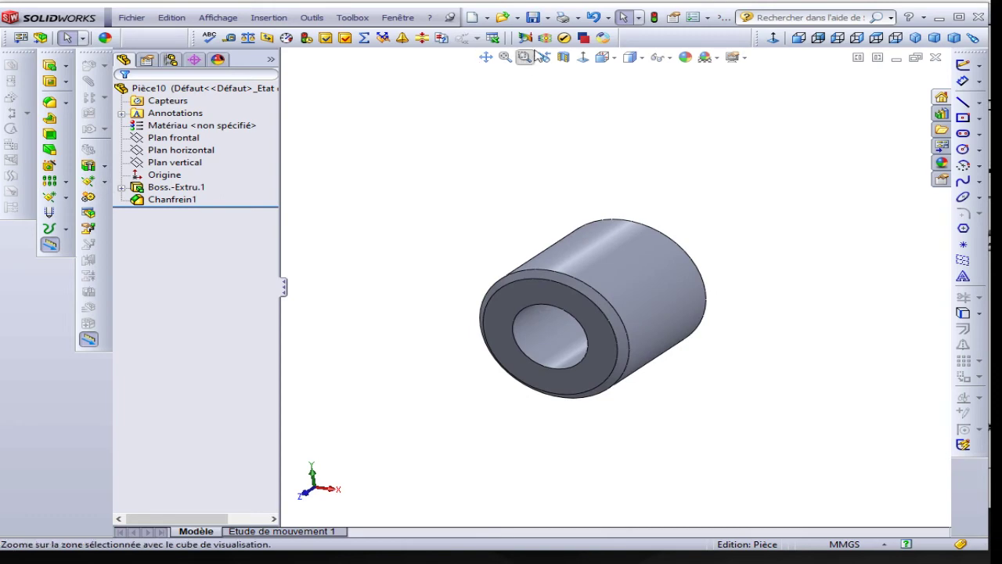
Save the chamfered bushing as 'bague'.
{"action": "left_click", "coordinate": [533, 19]}
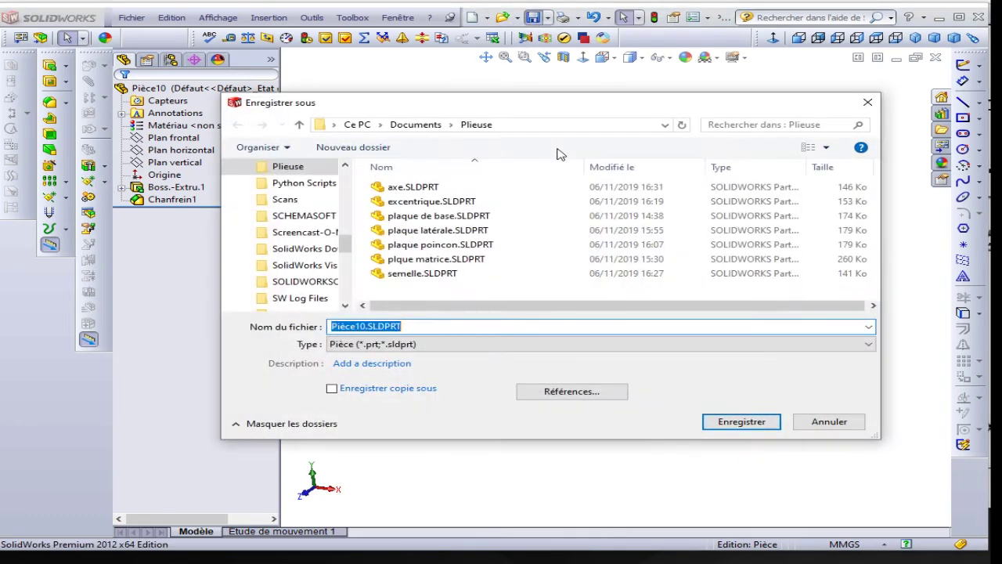
{"action": "type", "text": "bague"}
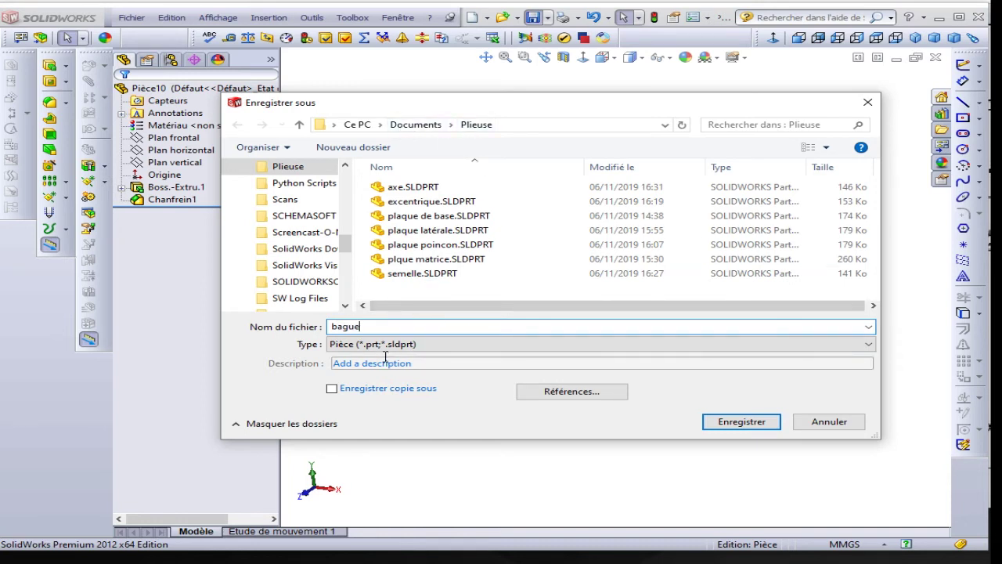
{"action": "left_click", "coordinate": [753, 420]}
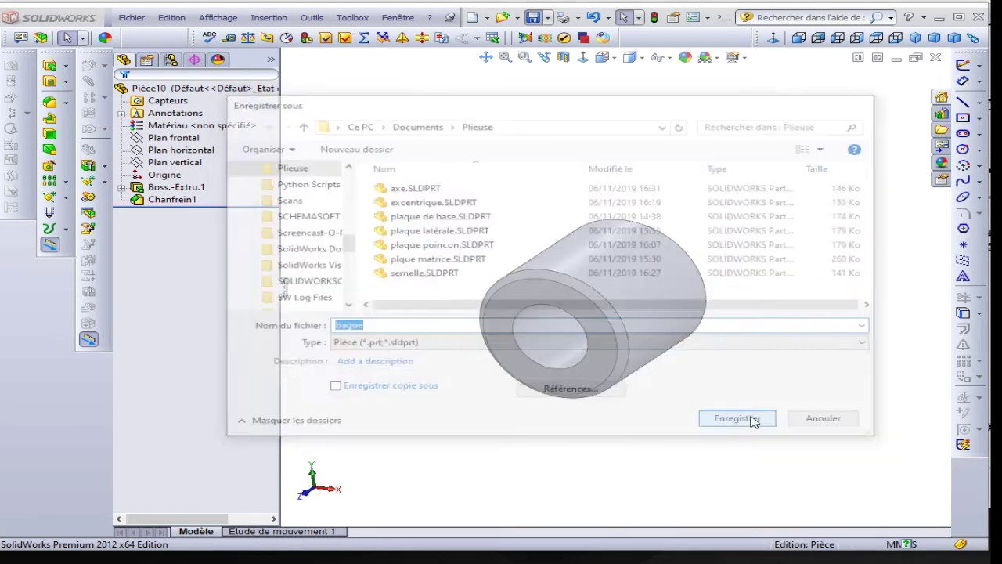
Close the bague part and zoom the drawing to read LEVIER's Ø9 × 190 rod and Ø4.5 hole.
{"action": "left_click", "coordinate": [936, 58]}
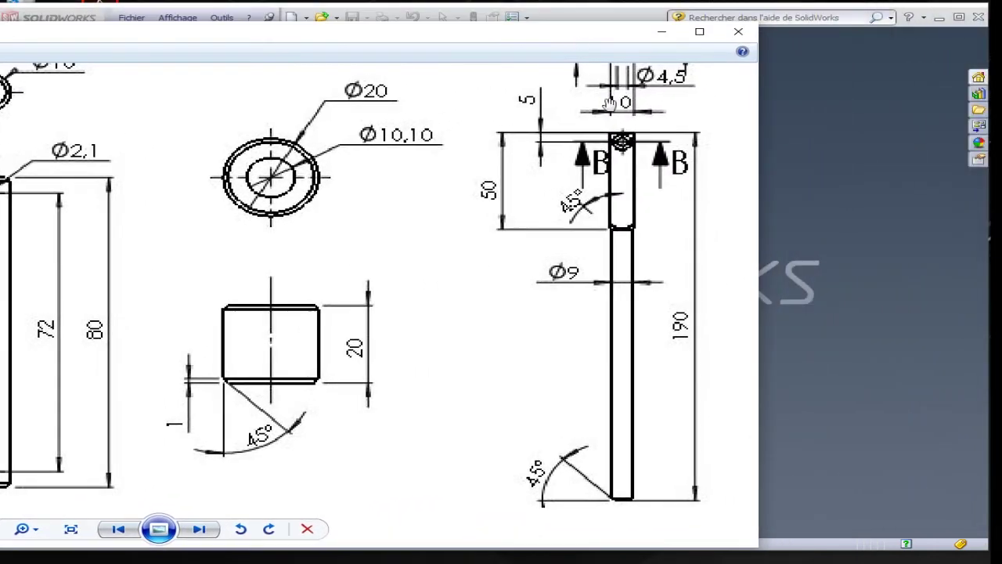
{"action": "scroll", "coordinate": [619, 102], "scroll_direction": "down", "scroll_amount": 3}
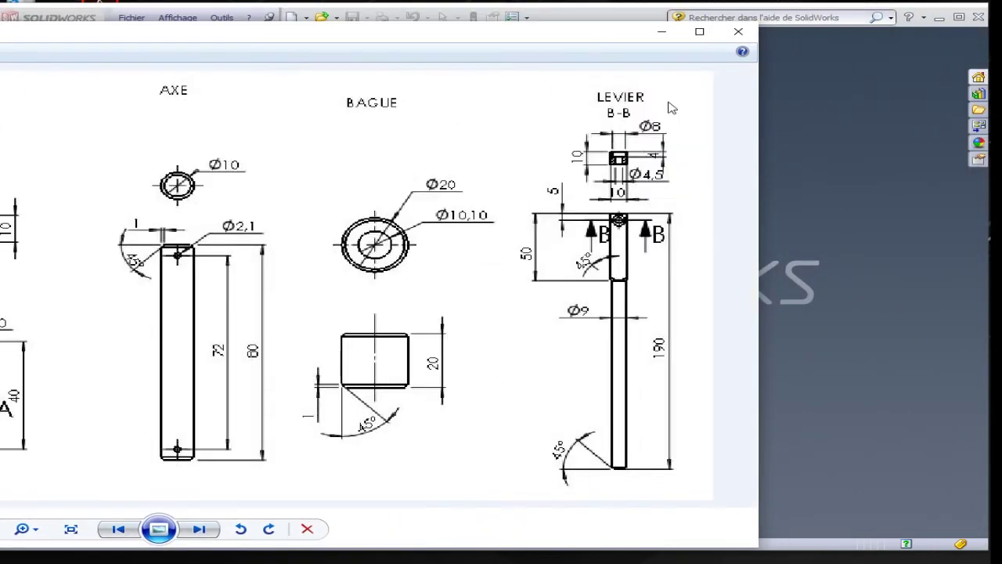
{"action": "scroll", "coordinate": [535, 399], "scroll_direction": "up", "scroll_amount": 1}
{"action": "scroll", "coordinate": [631, 169], "scroll_direction": "up", "scroll_amount": 2}
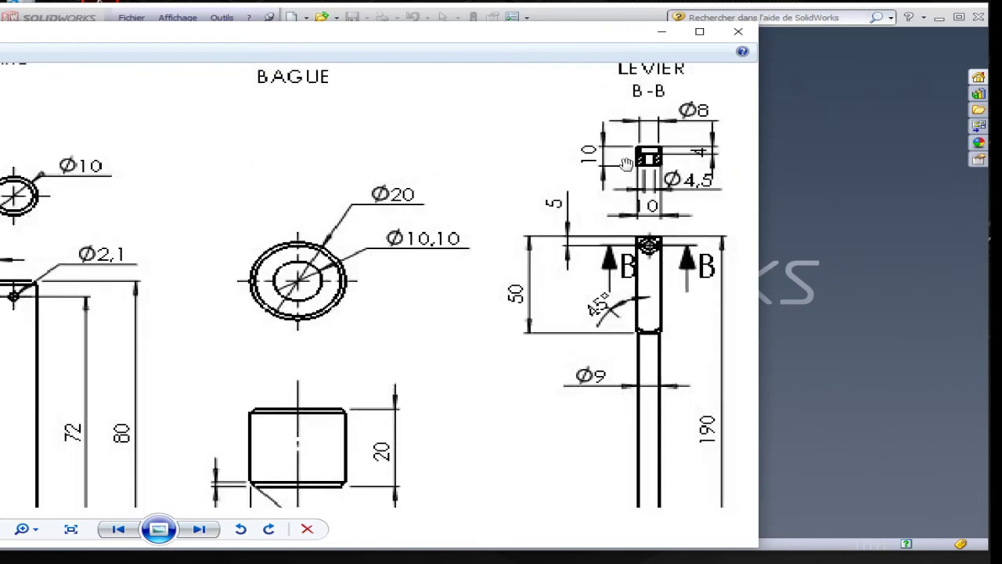
{"action": "scroll", "coordinate": [631, 169], "scroll_direction": "up", "scroll_amount": 1}
{"action": "scroll", "coordinate": [632, 169], "scroll_direction": "up", "scroll_amount": 1}
{"action": "scroll", "coordinate": [668, 169], "scroll_direction": "up", "scroll_amount": 2}
{"action": "scroll", "coordinate": [668, 169], "scroll_direction": "down", "scroll_amount": 2}
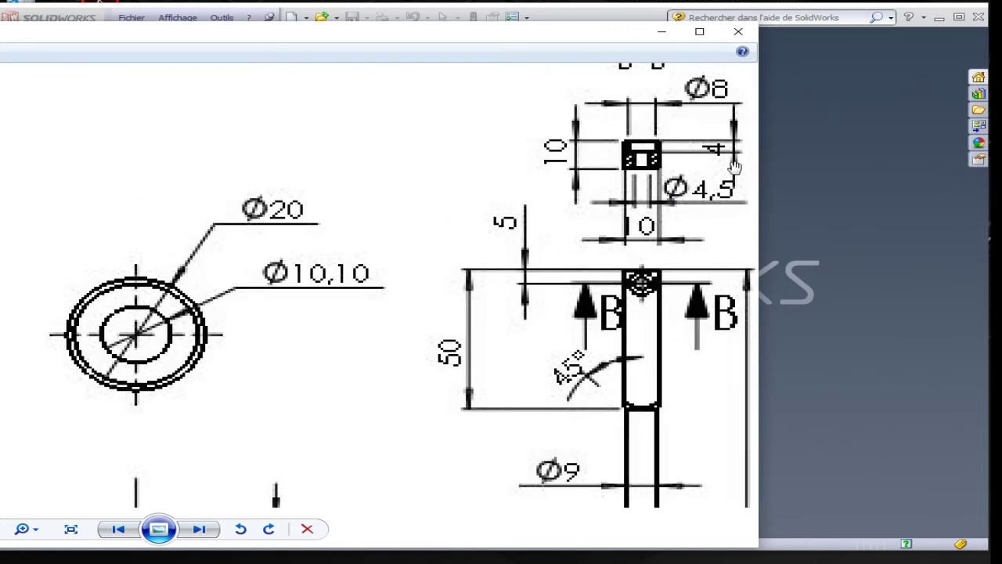
{"action": "scroll", "coordinate": [668, 169], "scroll_direction": "down", "scroll_amount": 1}
{"action": "scroll", "coordinate": [595, 196], "scroll_direction": "down", "scroll_amount": 1}
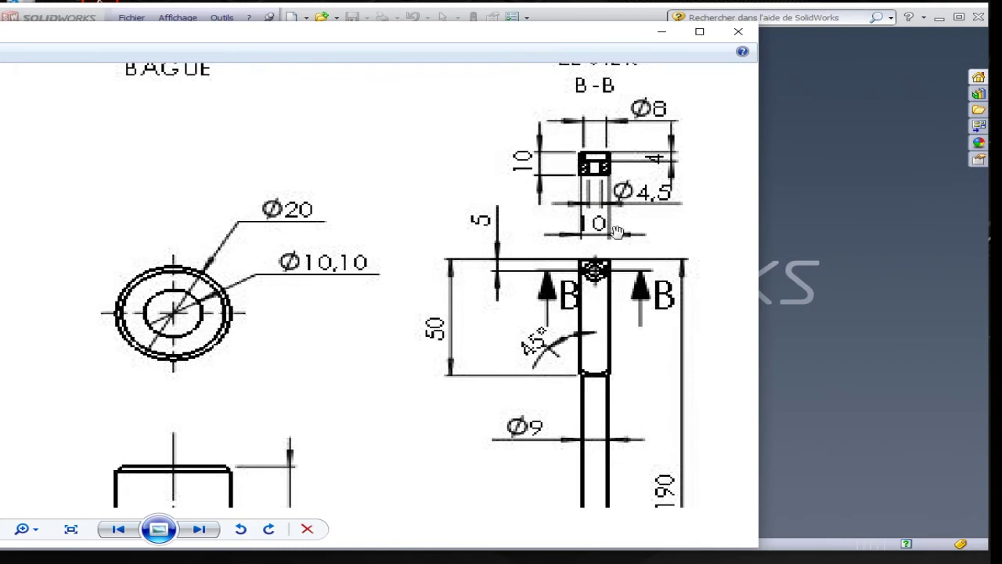
{"action": "scroll", "coordinate": [618, 233], "scroll_direction": "down", "scroll_amount": 1}
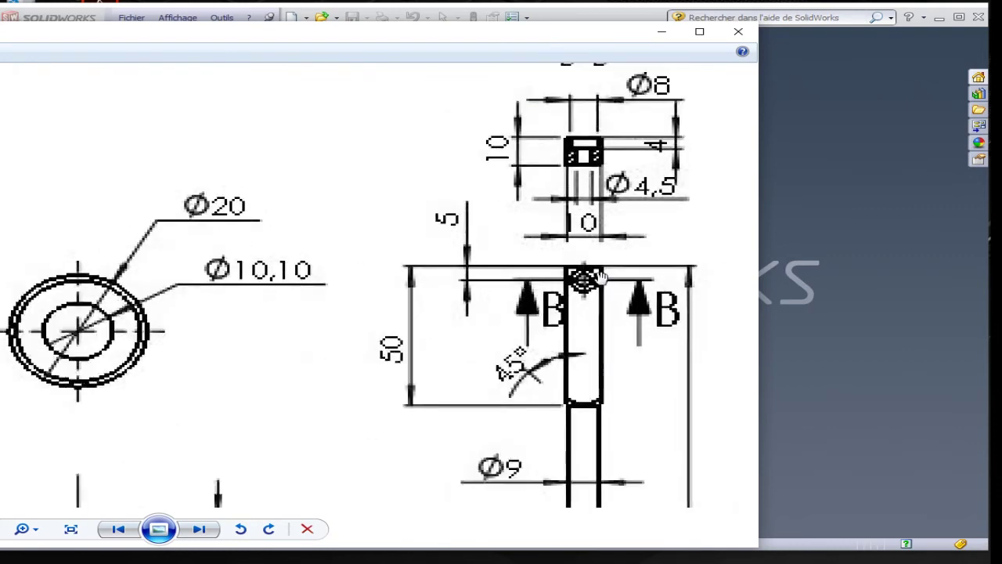
{"action": "scroll", "coordinate": [611, 258], "scroll_direction": "down", "scroll_amount": 1}
{"action": "scroll", "coordinate": [604, 282], "scroll_direction": "down", "scroll_amount": 1}
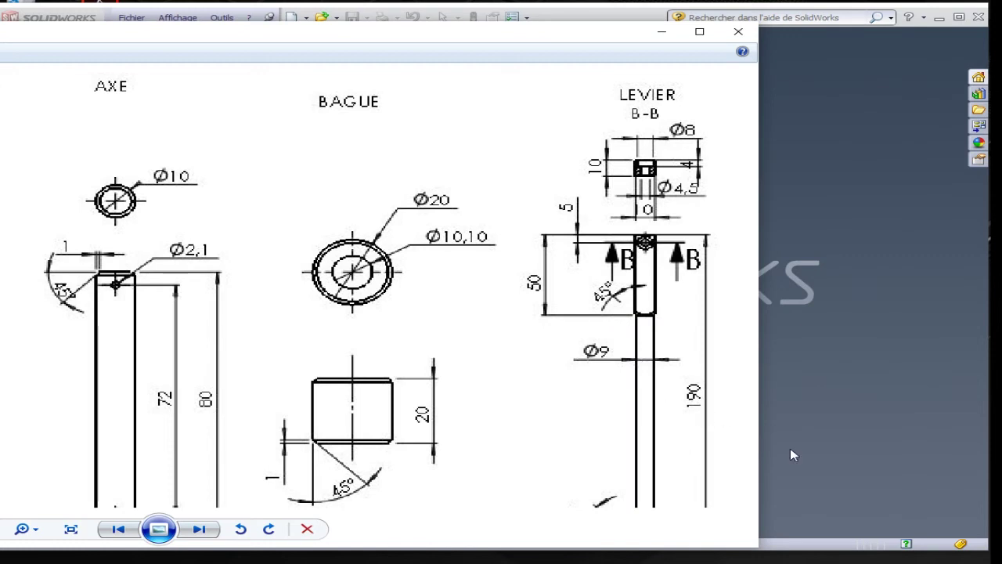
Start a new Pièce part and draw a centre rectangle from the origin on Plan frontal.
{"action": "left_click", "coordinate": [928, 558]}
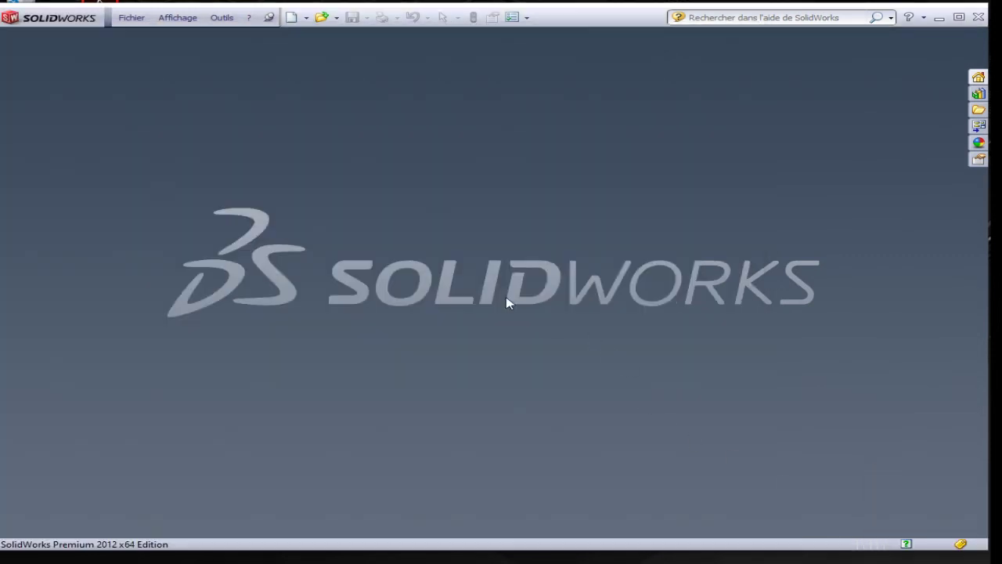
{"action": "left_click", "coordinate": [299, 21]}
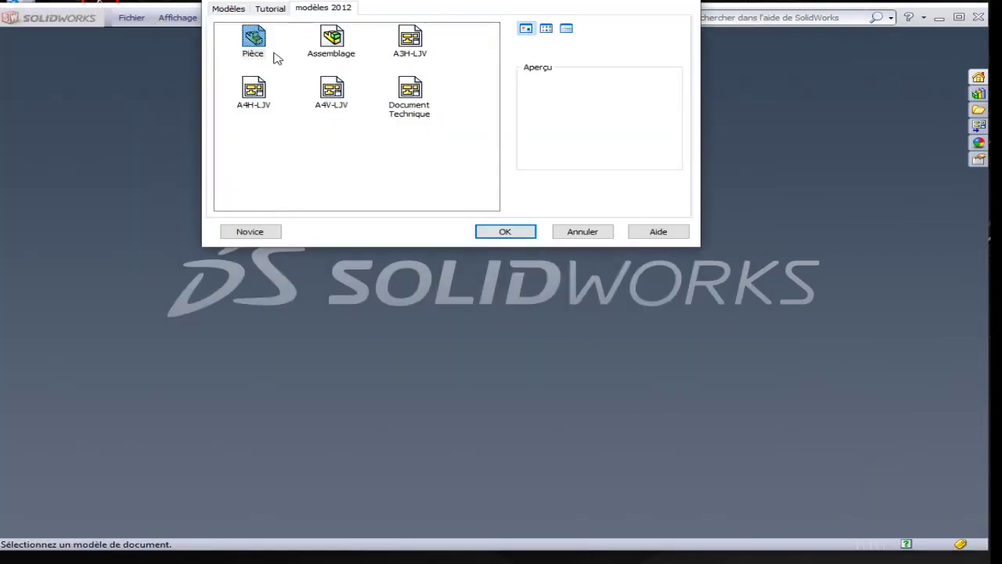
{"action": "left_click", "coordinate": [505, 230]}
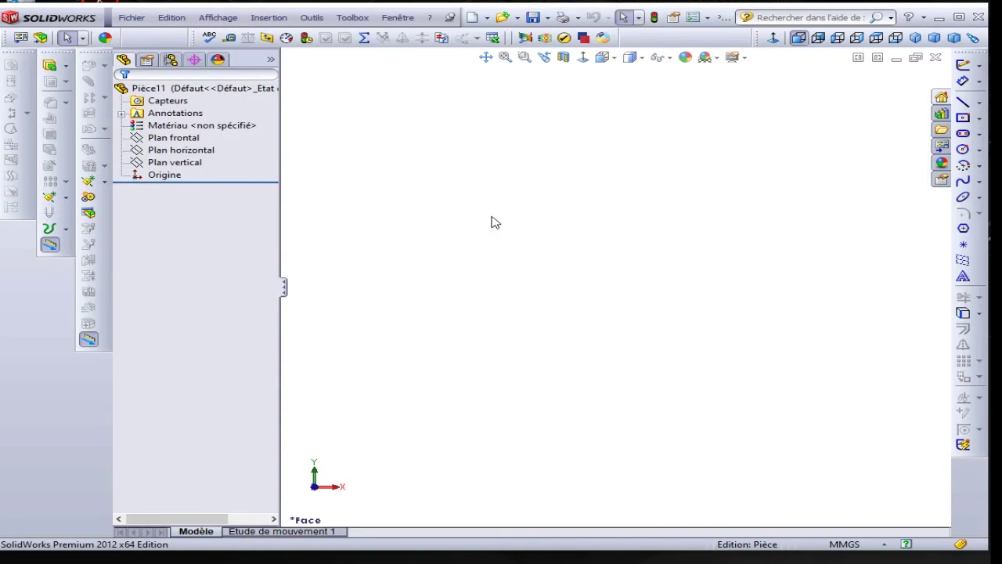
{"action": "left_click", "coordinate": [174, 137]}
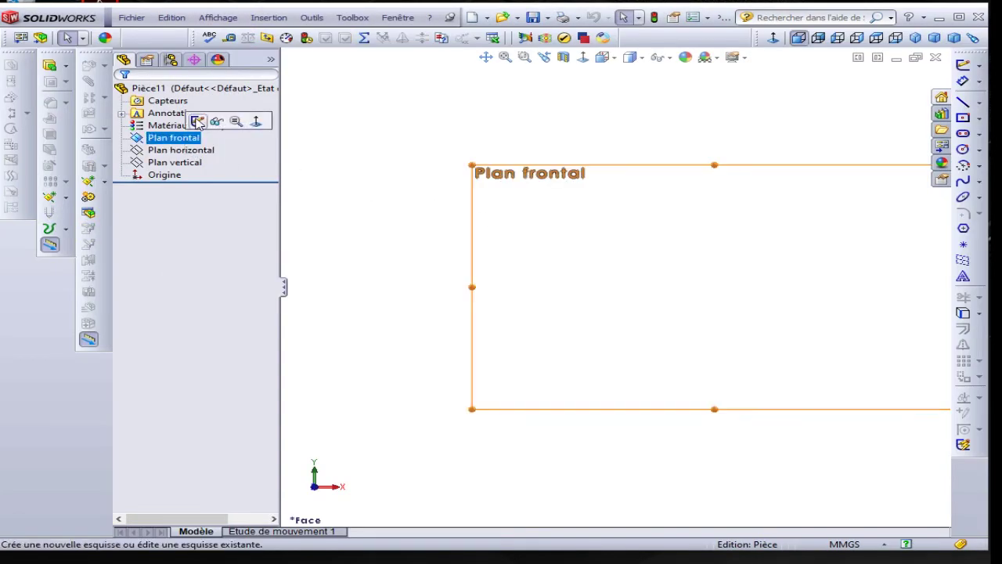
{"action": "left_click", "coordinate": [189, 112]}
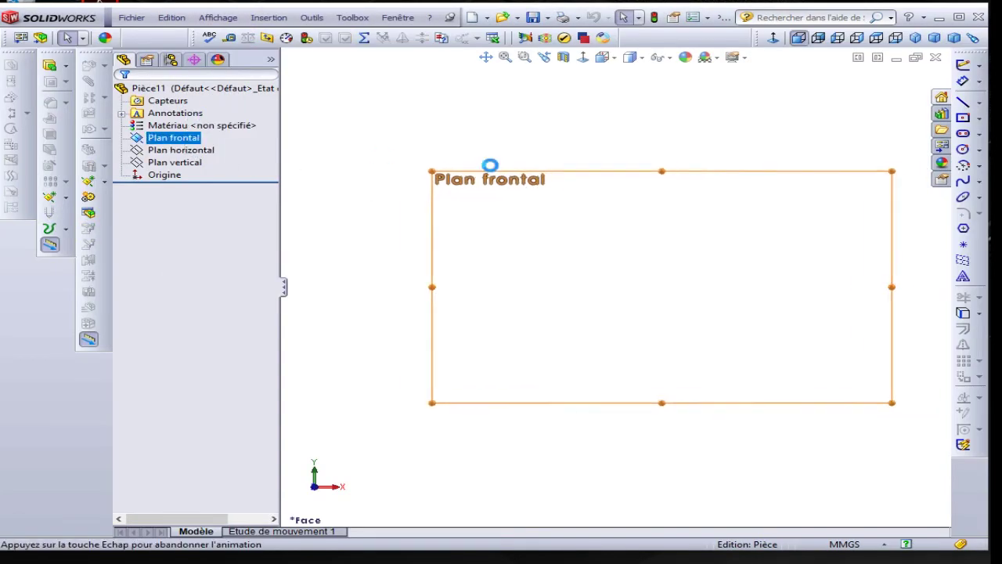
{"action": "left_click", "coordinate": [964, 118]}
{"action": "left_click", "coordinate": [613, 287]}
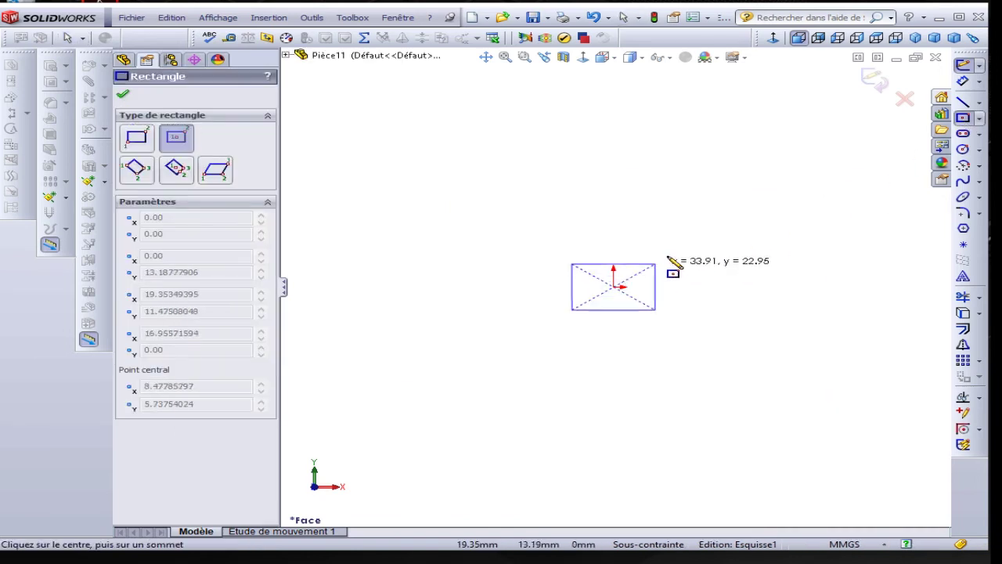
{"action": "left_click", "coordinate": [668, 237]}
Dimension the rectangle's width and height to 10 mm each.
{"action": "left_click", "coordinate": [965, 81]}
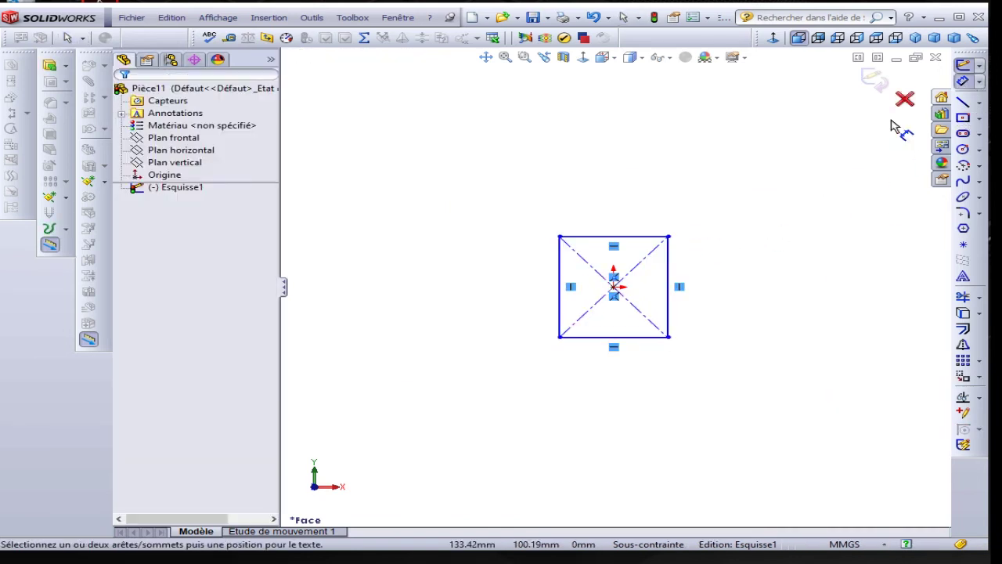
{"action": "left_click", "coordinate": [654, 237]}
{"action": "left_click", "coordinate": [648, 203]}
{"action": "type", "text": "10"}
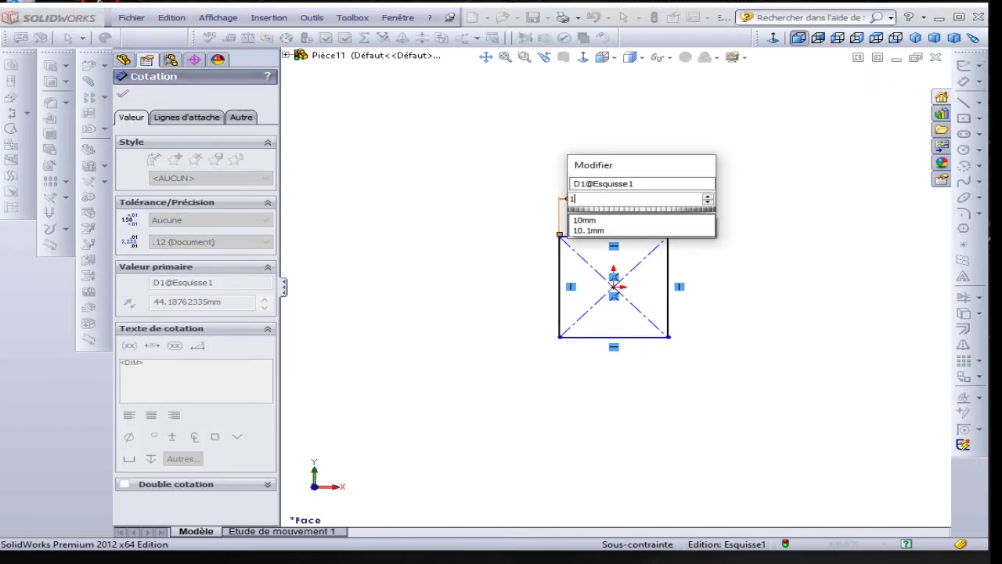
{"action": "key", "text": "Return"}
{"action": "left_click", "coordinate": [629, 268]}
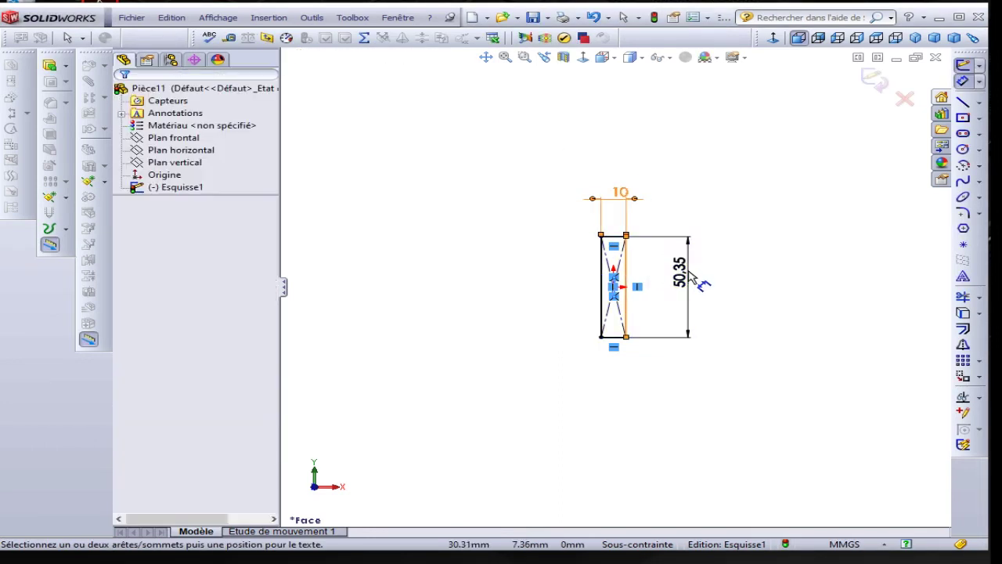
{"action": "left_click", "coordinate": [687, 279]}
{"action": "type", "text": "10"}
{"action": "key", "text": "Return"}
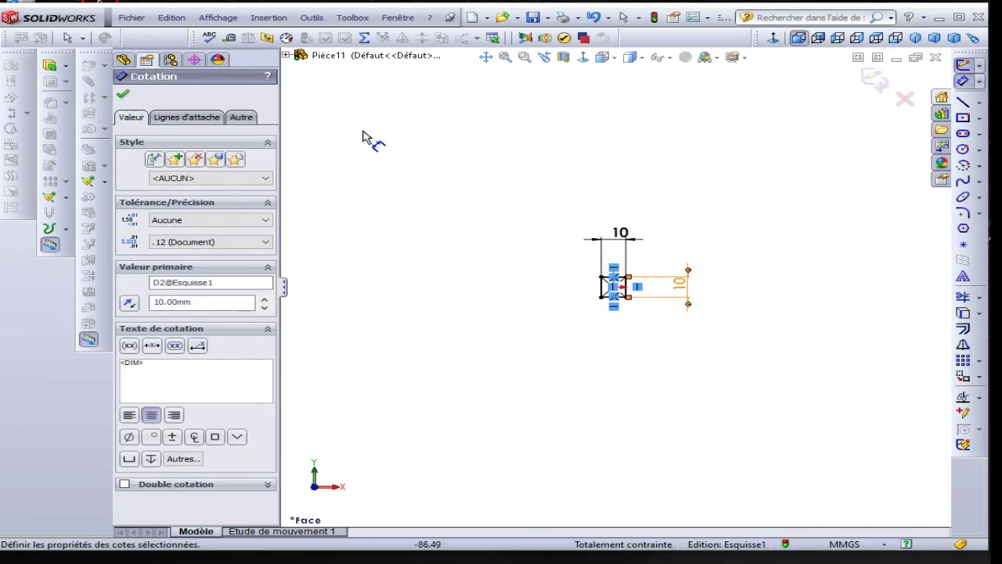
{"action": "left_click", "coordinate": [49, 65]}
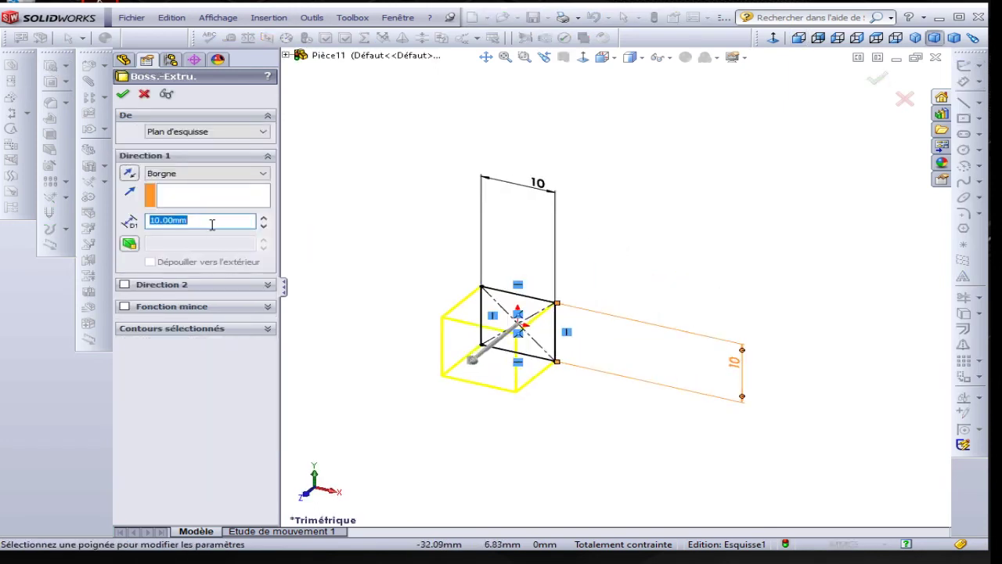
Extrude the 10 × 10 square 190 mm into a bar, then bring up the reference drawing.
{"action": "type", "text": "190"}
{"action": "key", "text": "Return"}
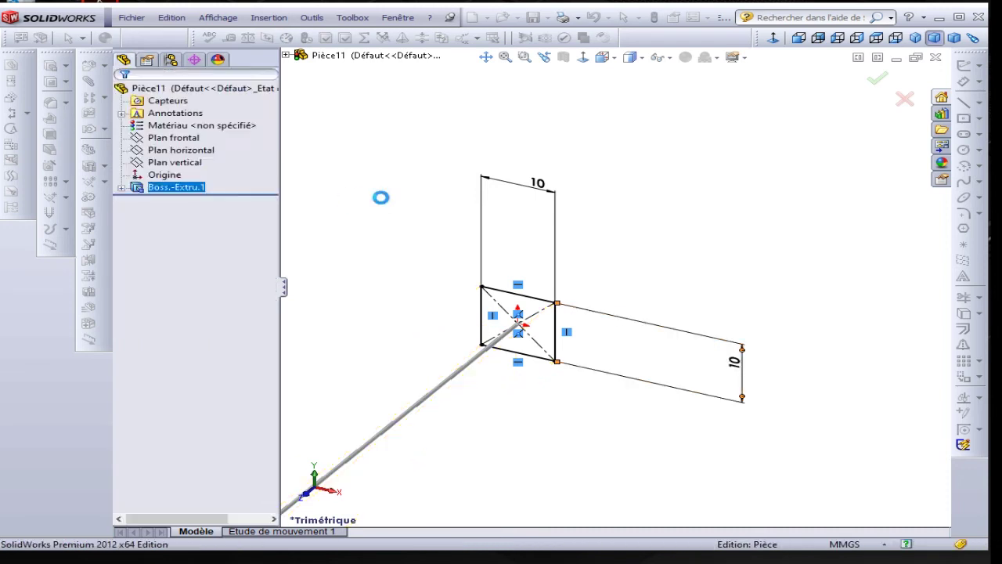
{"action": "scroll", "coordinate": [487, 277], "scroll_direction": "up", "scroll_amount": 5}
{"action": "scroll", "coordinate": [548, 390], "scroll_direction": "down", "scroll_amount": 1}
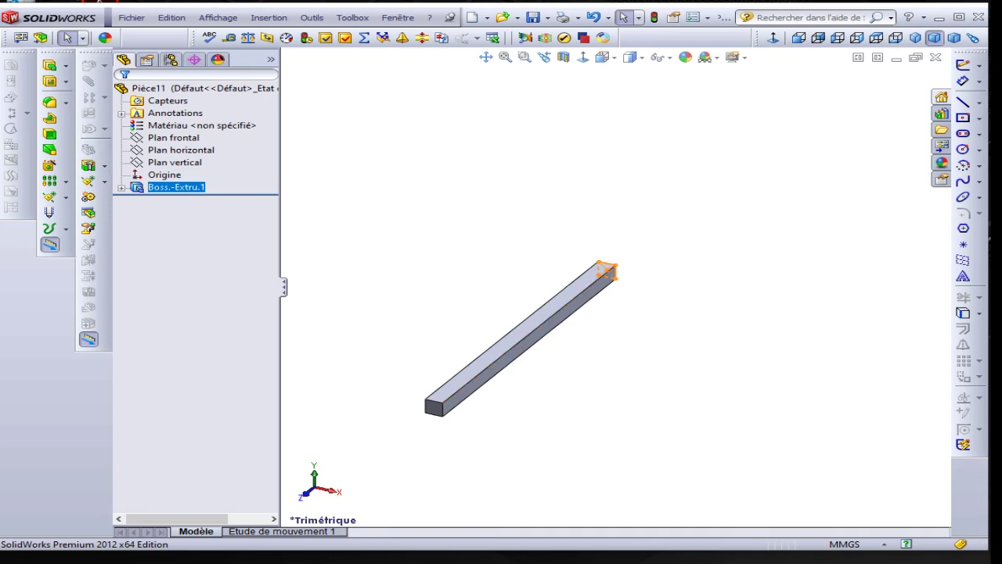
{"action": "key", "text": "alt+Tab"}
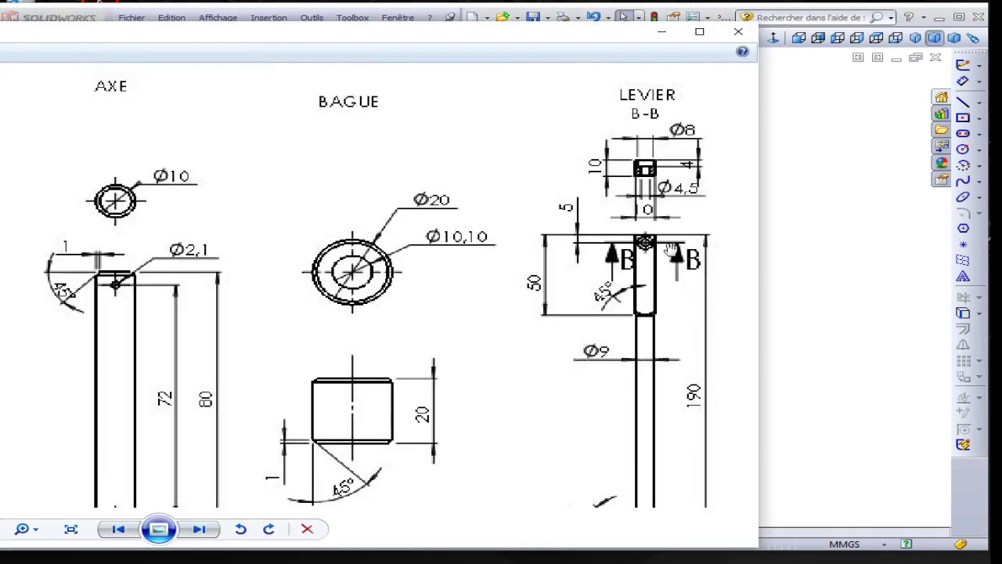
Zoom into the LEVIER B-B section details, then return to the SolidWorks bar.
{"action": "scroll", "coordinate": [664, 192], "scroll_direction": "down", "scroll_amount": 2}
{"action": "scroll", "coordinate": [627, 219], "scroll_direction": "up", "scroll_amount": 2}
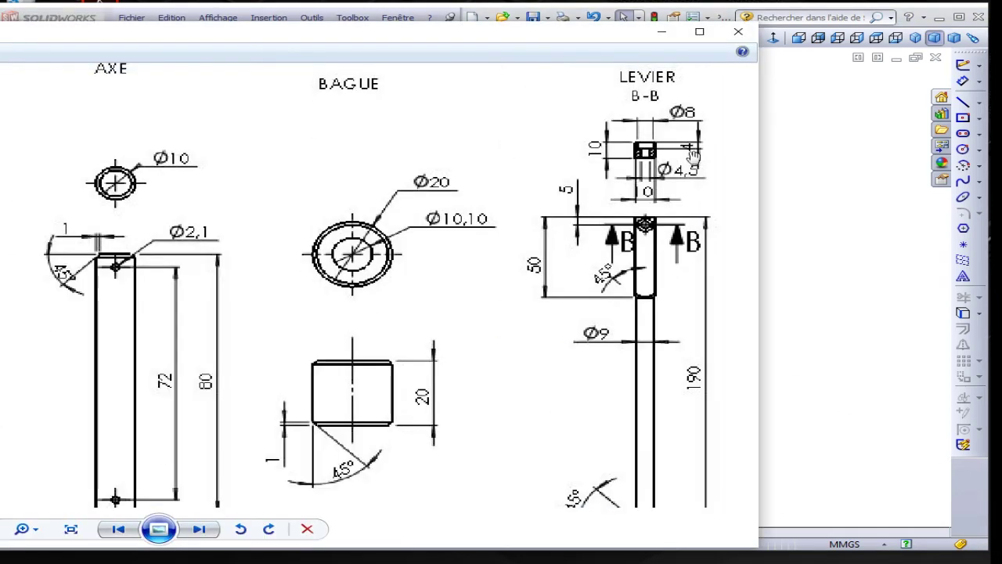
{"action": "scroll", "coordinate": [693, 157], "scroll_direction": "up", "scroll_amount": 2}
{"action": "scroll", "coordinate": [681, 159], "scroll_direction": "up", "scroll_amount": 1}
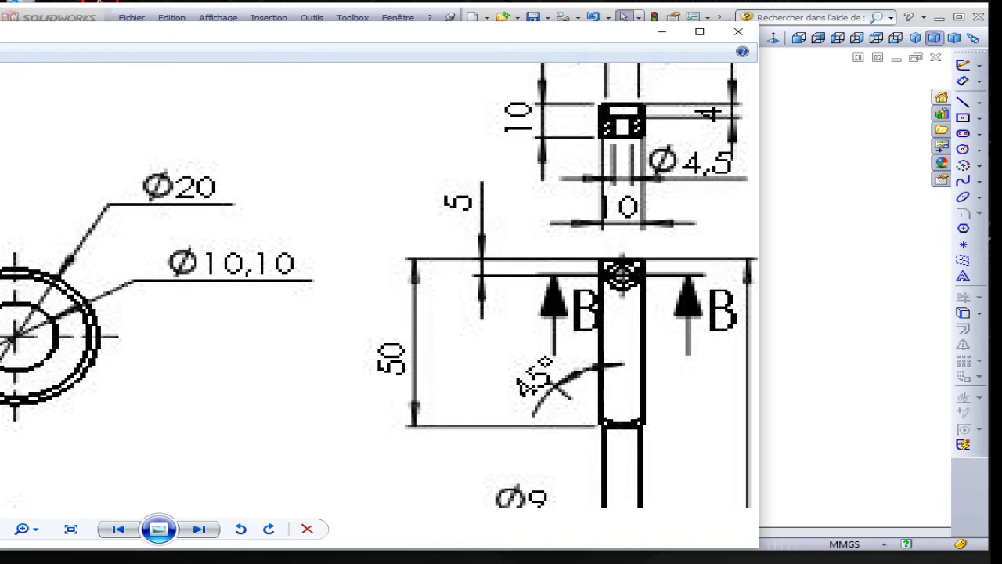
{"action": "key", "text": "alt+Tab"}
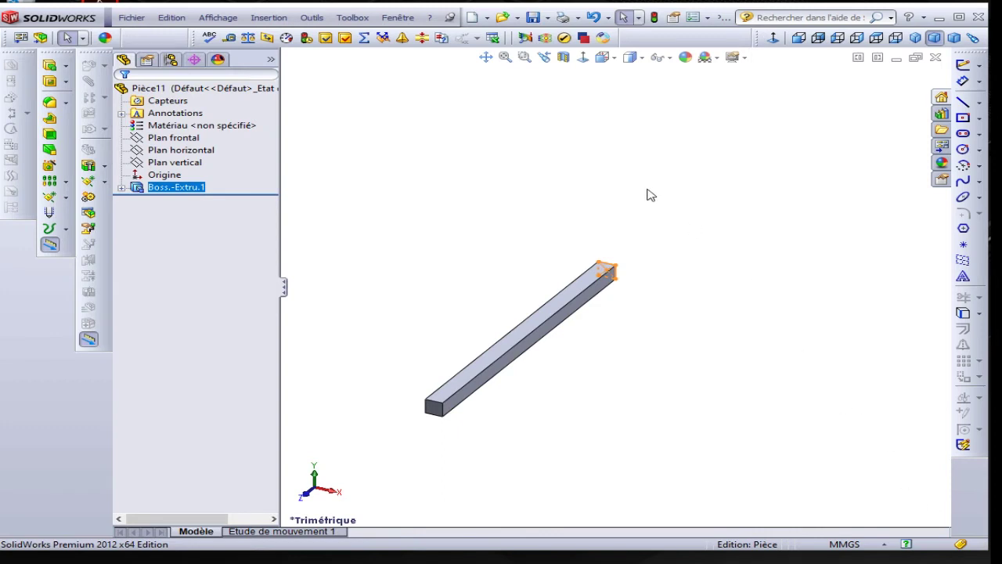
Set up an M4 ISO counterbored through-all hole on the bar's top face, placed near its end.
{"action": "scroll", "coordinate": [618, 276], "scroll_direction": "down", "scroll_amount": 3}
{"action": "scroll", "coordinate": [548, 262], "scroll_direction": "down", "scroll_amount": 2}
{"action": "left_click", "coordinate": [543, 263]}
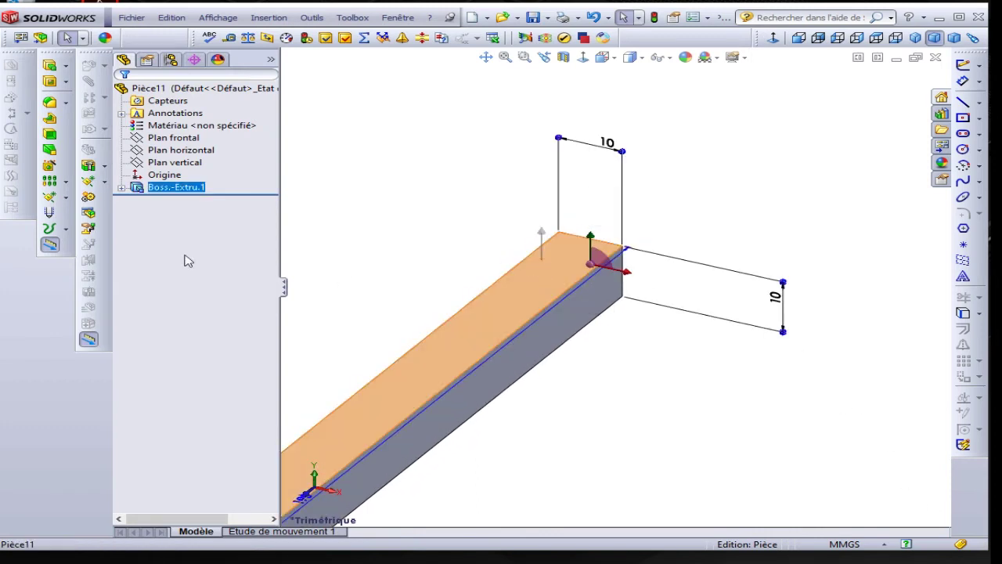
{"action": "left_click", "coordinate": [50, 165]}
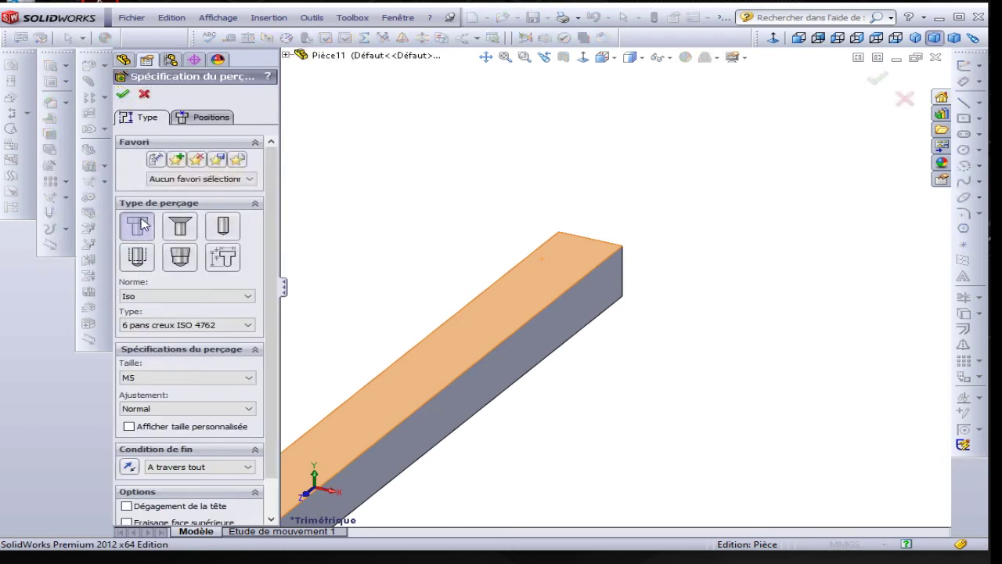
{"action": "left_click", "coordinate": [157, 379]}
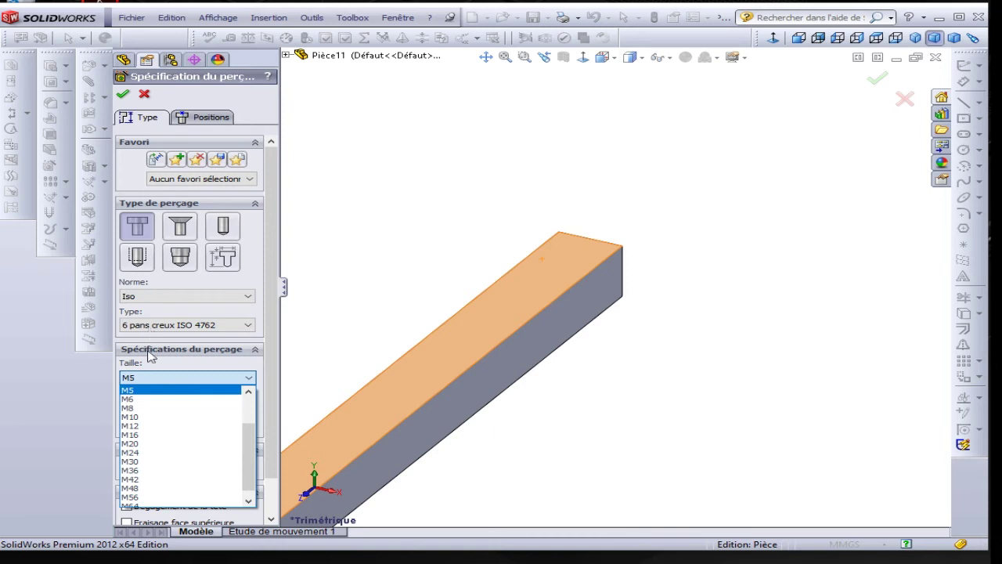
{"action": "left_click", "coordinate": [248, 391]}
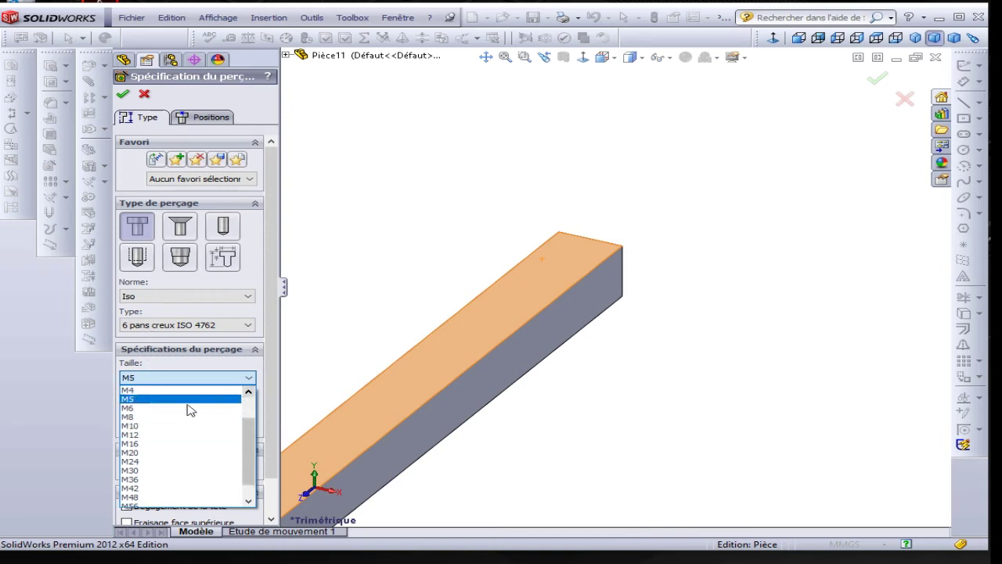
{"action": "left_click", "coordinate": [150, 390]}
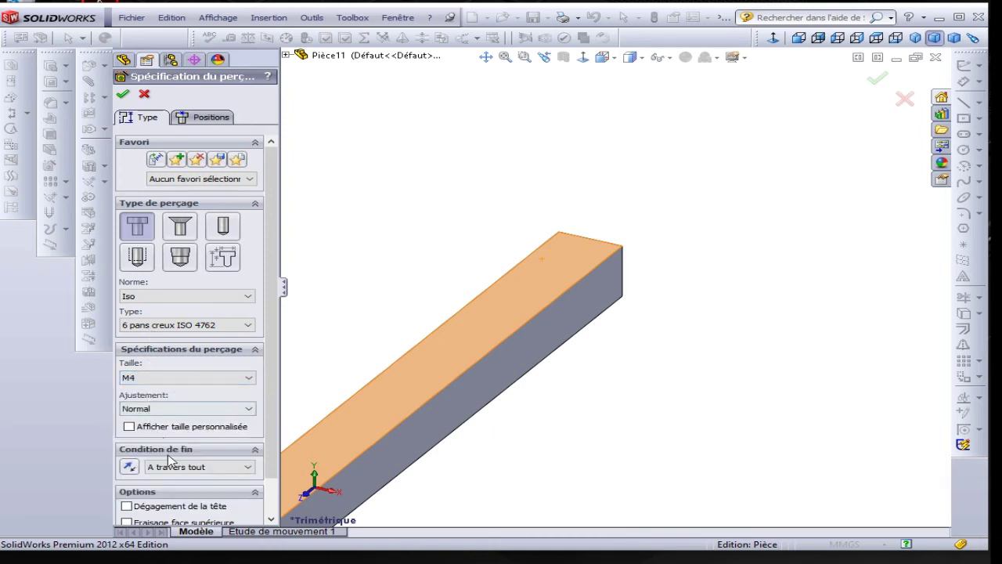
{"action": "left_click", "coordinate": [204, 118]}
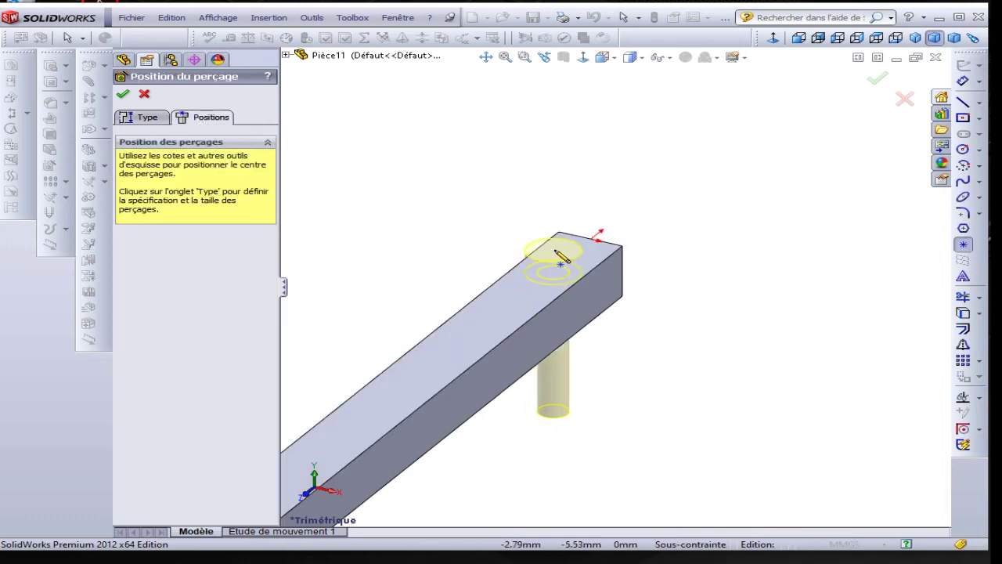
{"action": "left_click", "coordinate": [512, 231]}
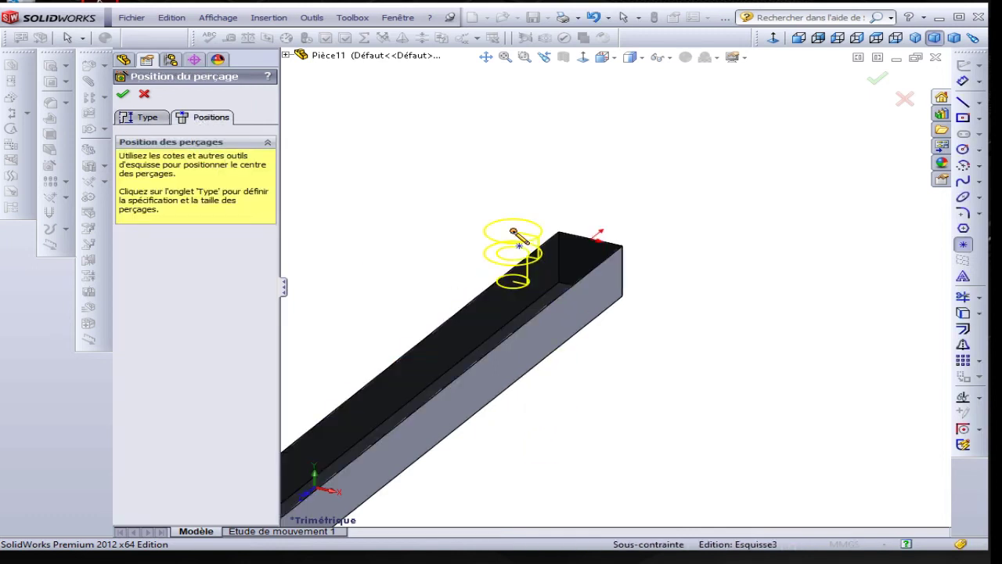
{"action": "key", "text": "Escape"}
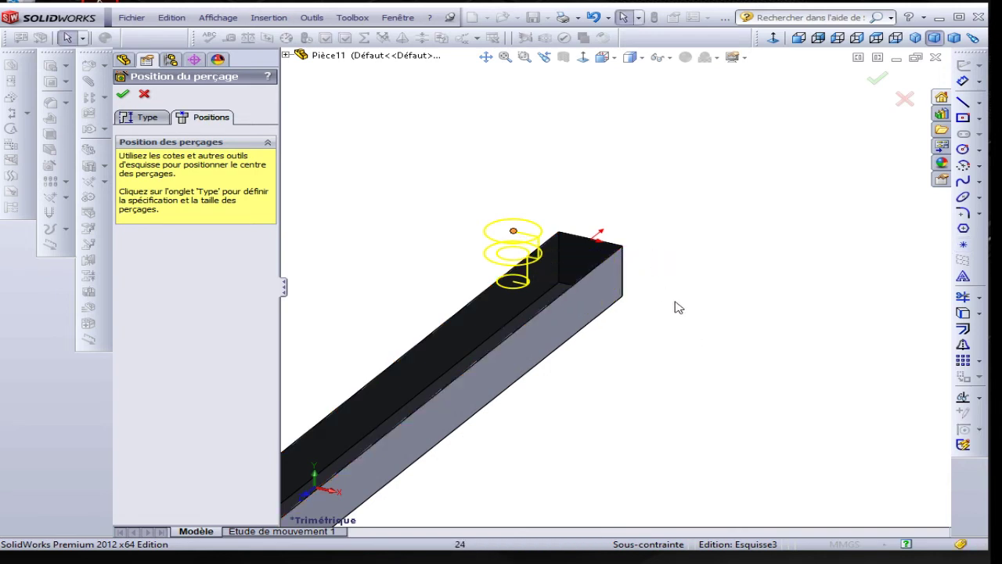
Draw a construction centreline down the length of the bar's face.
{"action": "left_click", "coordinate": [583, 56]}
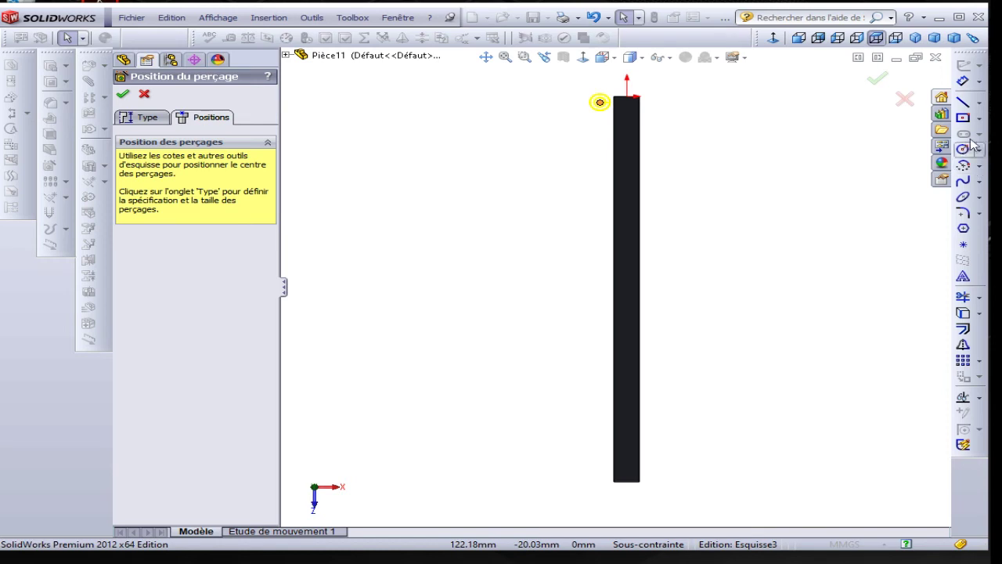
{"action": "left_click", "coordinate": [979, 105]}
{"action": "left_click", "coordinate": [968, 117]}
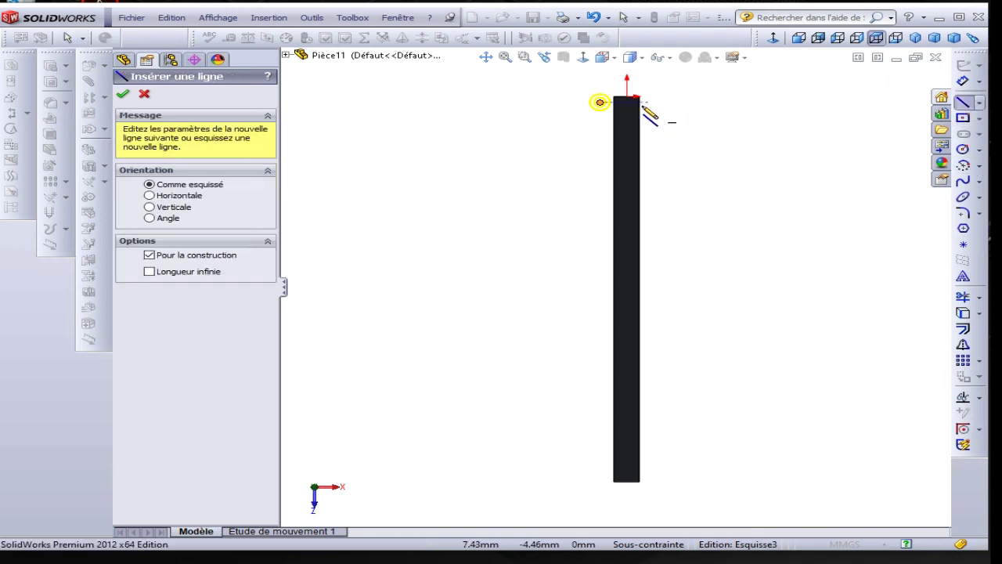
{"action": "left_click", "coordinate": [626, 97]}
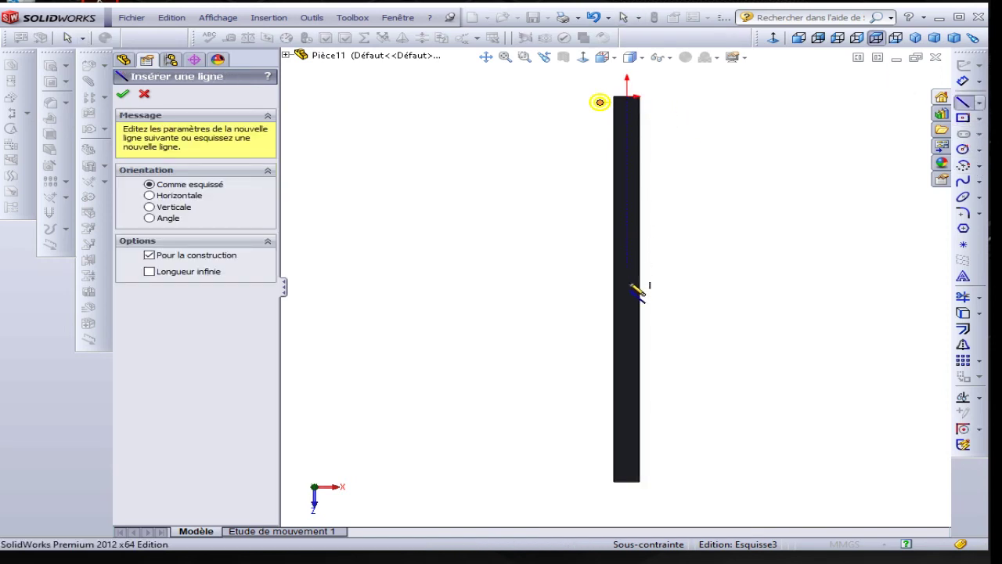
{"action": "left_click", "coordinate": [626, 505]}
{"action": "key", "text": "z"}
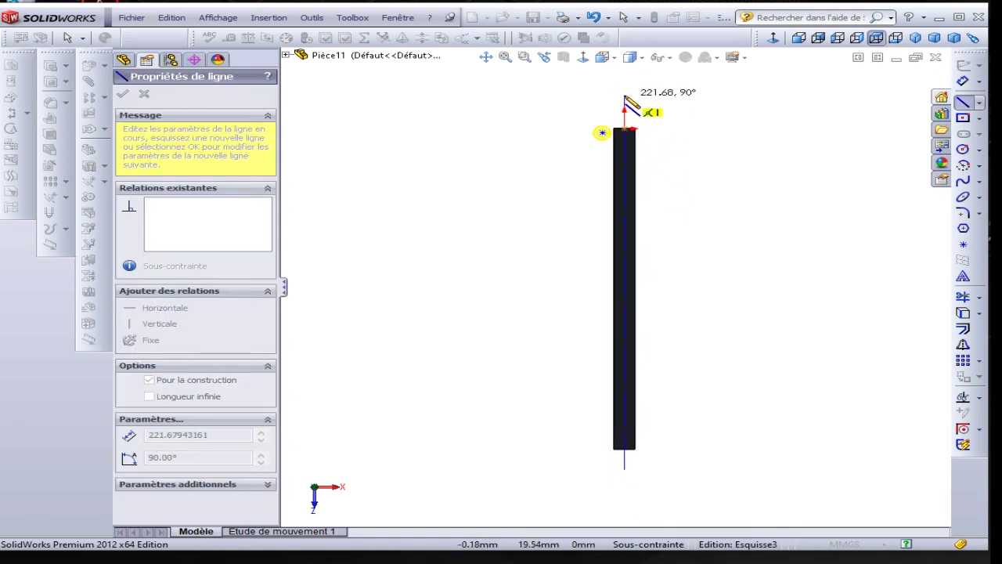
{"action": "left_click", "coordinate": [624, 94]}
{"action": "key", "text": "Escape"}
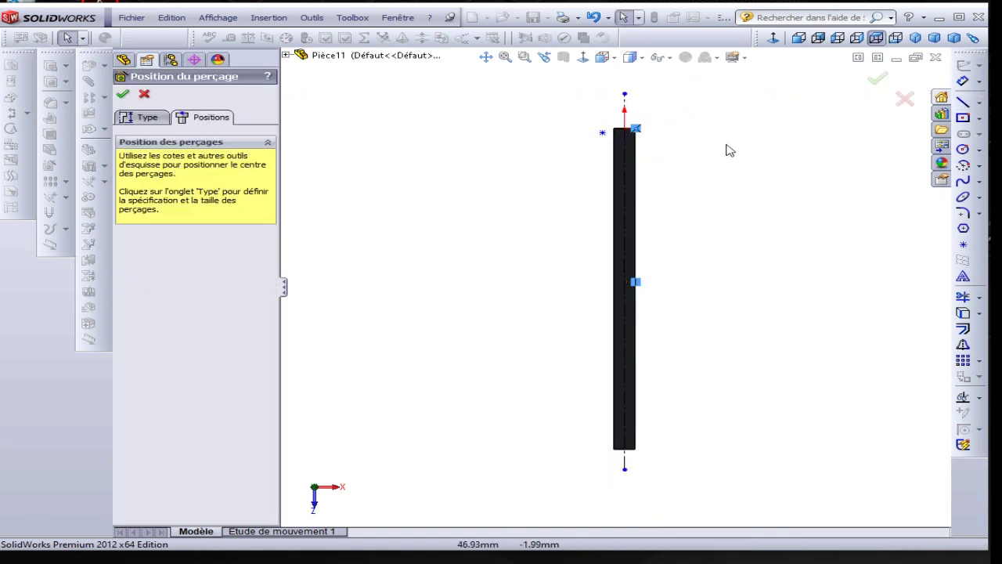
Place the hole centre on the centreline 5 mm from the top edge and finish the hole.
{"action": "scroll", "coordinate": [631, 148], "scroll_direction": "down", "scroll_amount": 2}
{"action": "scroll", "coordinate": [549, 164], "scroll_direction": "down", "scroll_amount": 2}
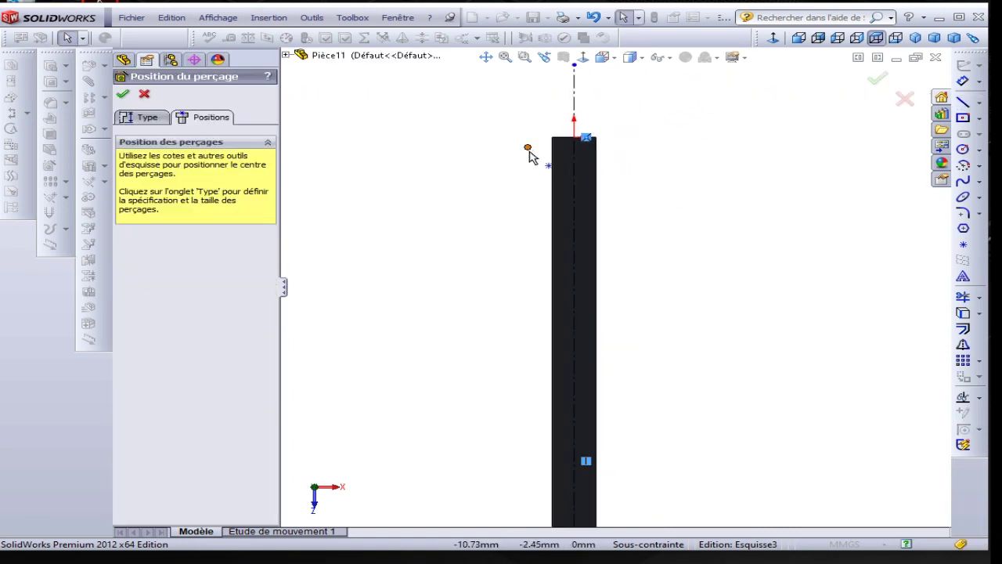
{"action": "mouse_move", "coordinate": [529, 156]}
{"action": "left_mouse_down"}
{"action": "mouse_move", "coordinate": [559, 188]}
{"action": "mouse_move", "coordinate": [574, 181]}
{"action": "left_mouse_up"}
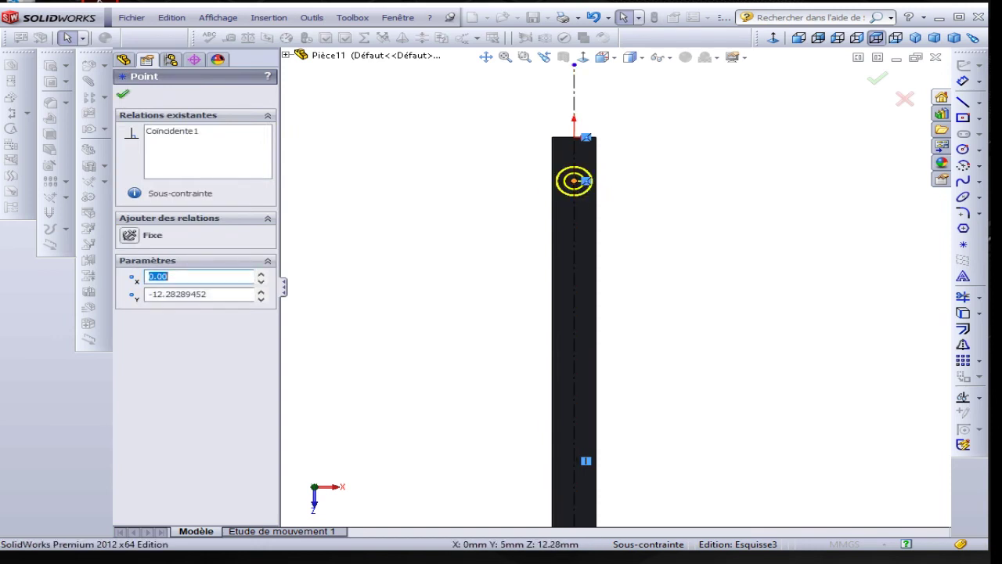
{"action": "left_click", "coordinate": [972, 86]}
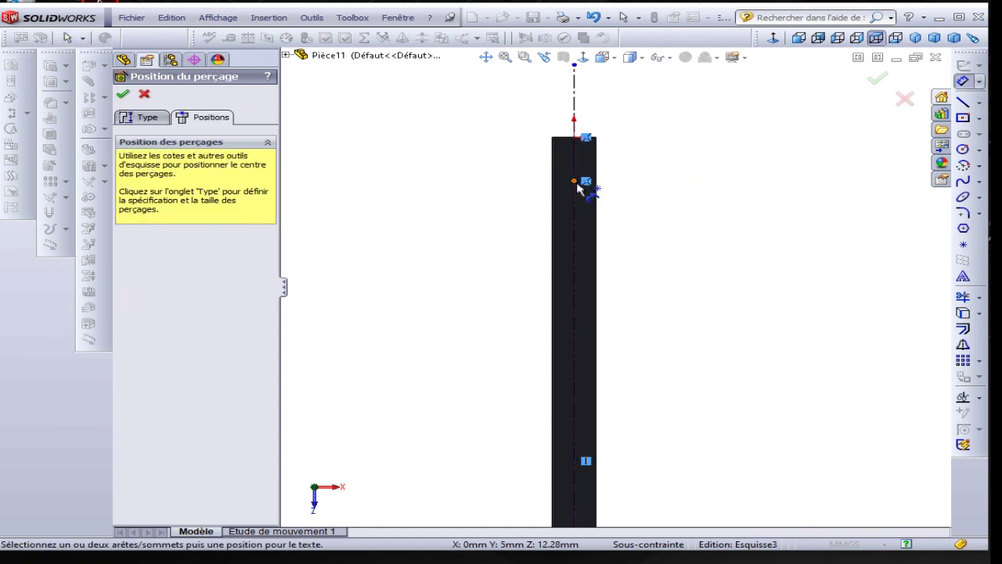
{"action": "left_click", "coordinate": [576, 181]}
{"action": "left_click", "coordinate": [567, 141]}
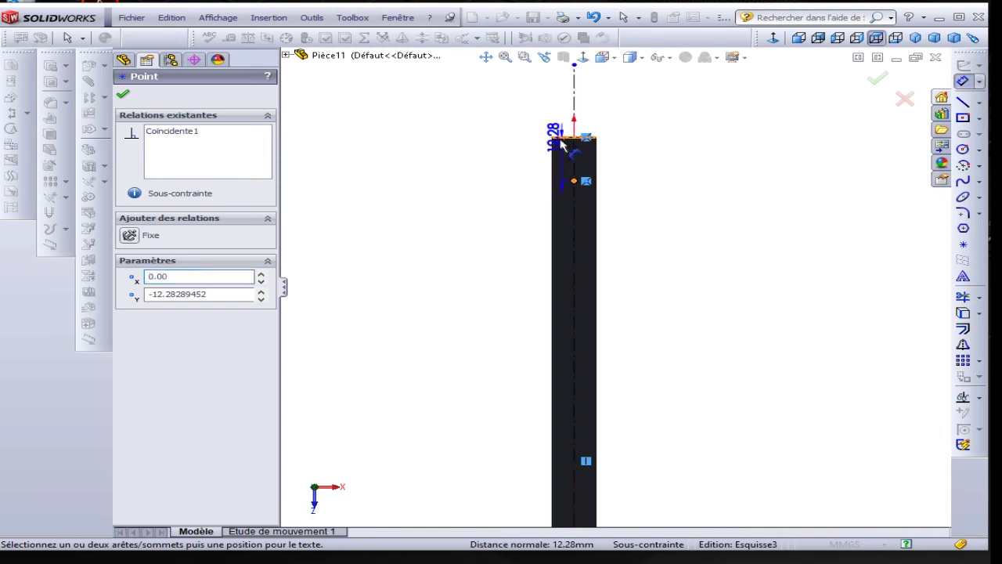
{"action": "left_click", "coordinate": [464, 159]}
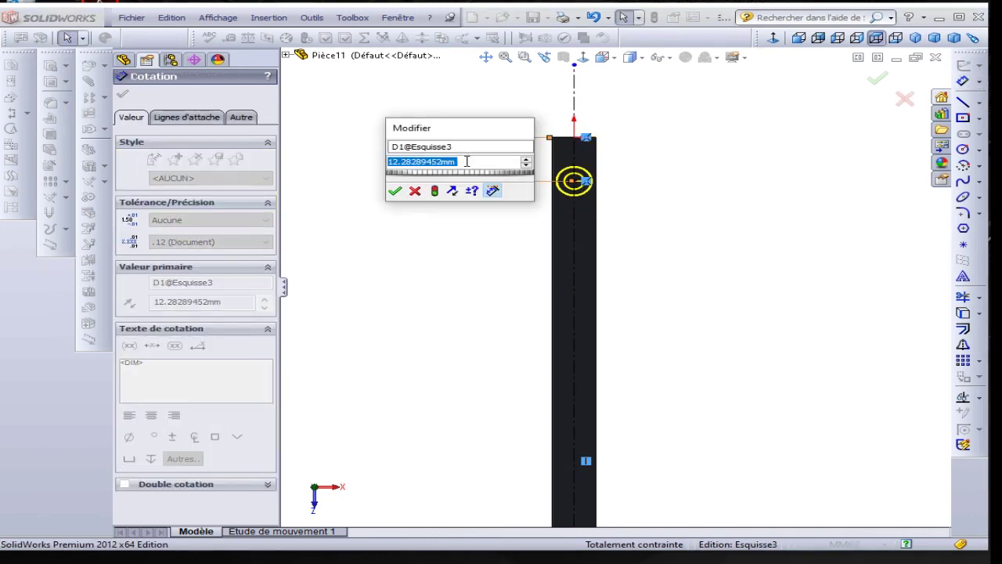
{"action": "type", "text": "5"}
{"action": "key", "text": "Return"}
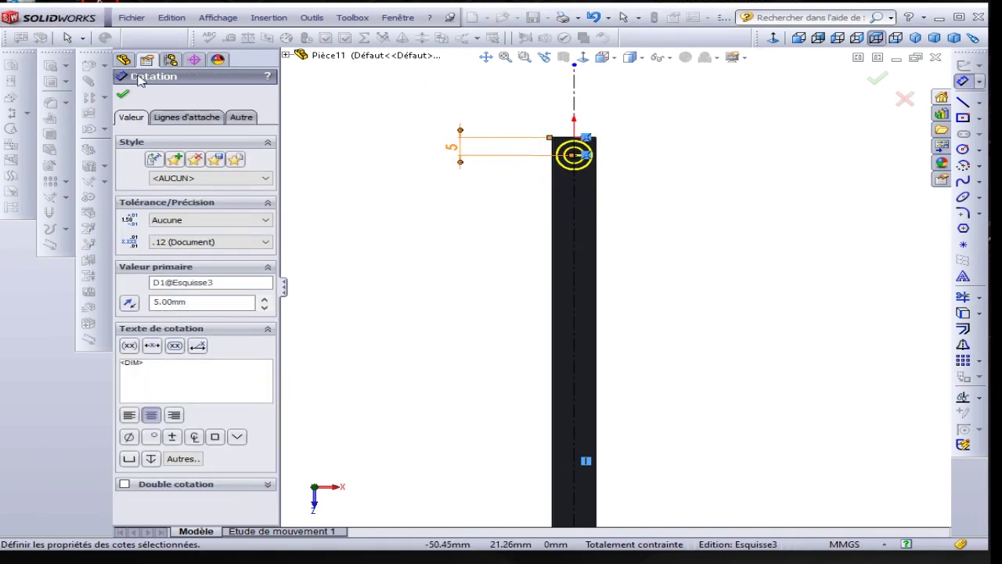
{"action": "left_click", "coordinate": [120, 94]}
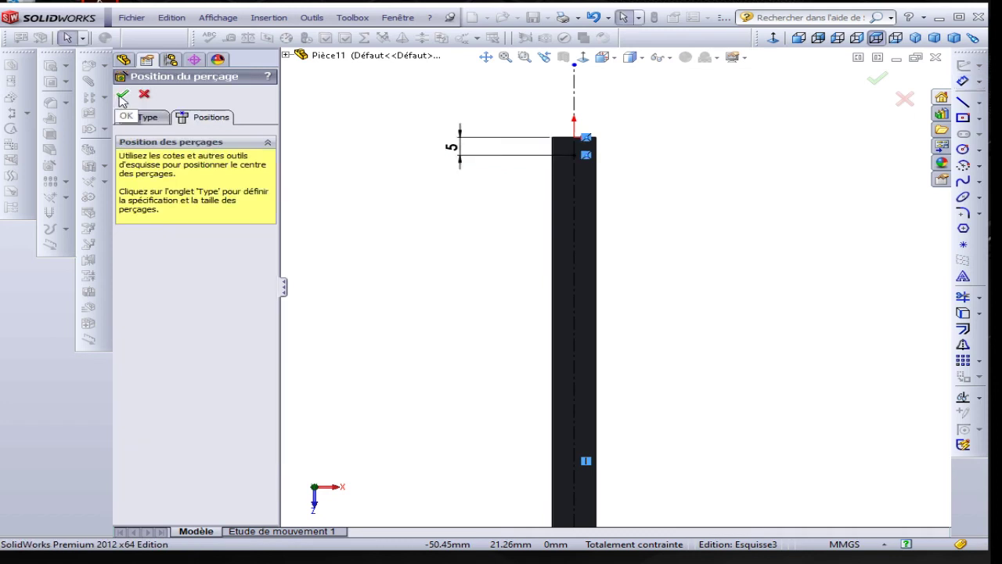
{"action": "left_click", "coordinate": [123, 96]}
Orbit and zoom to inspect the counterbored bar in 3D, then switch to the reference drawing.
{"action": "middle_click_drag", "start_coordinate": [724, 306], "coordinate": [638, 293]}
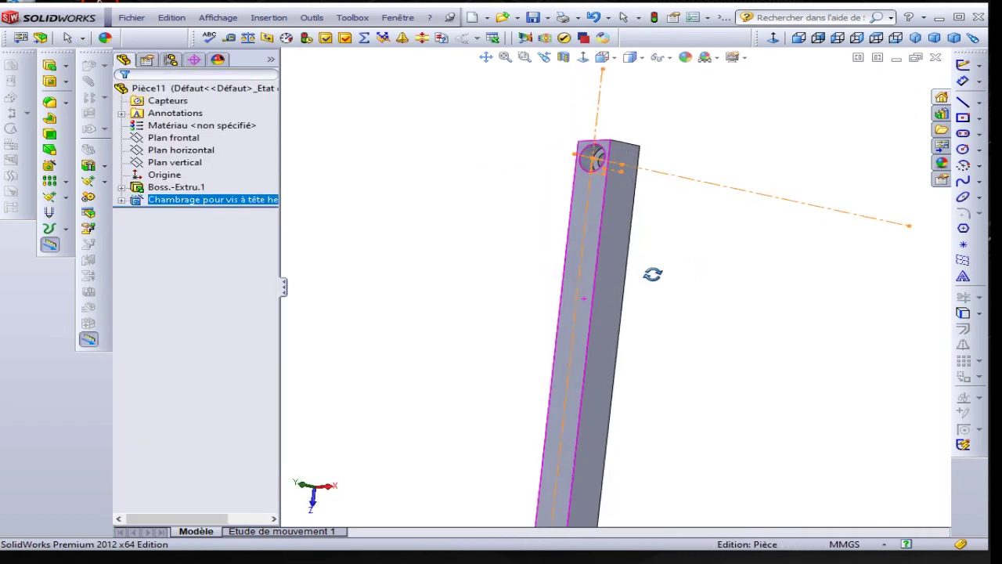
{"action": "left_click", "coordinate": [710, 282]}
{"action": "key", "text": "z"}
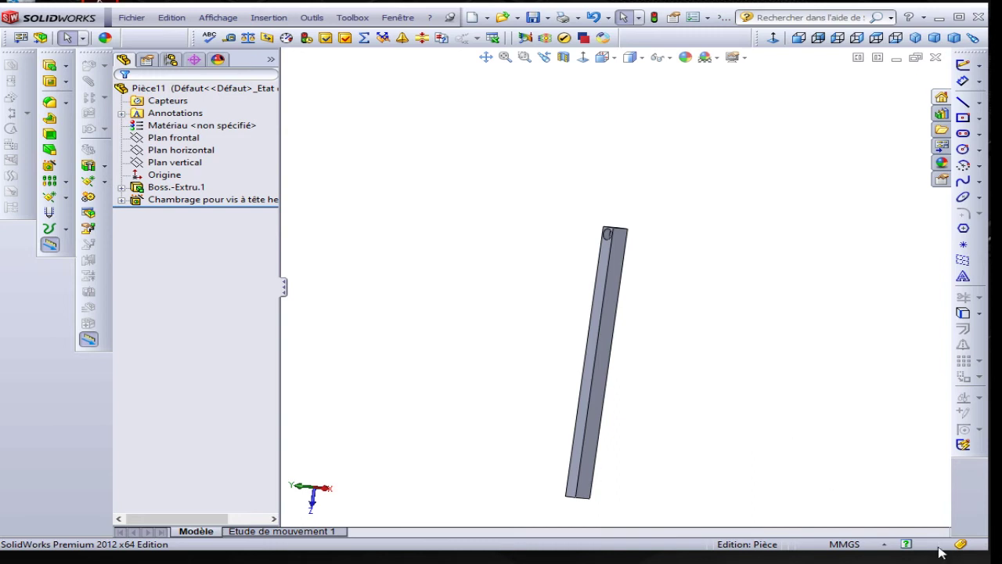
{"action": "middle_click_drag", "start_coordinate": [774, 477], "coordinate": [700, 436]}
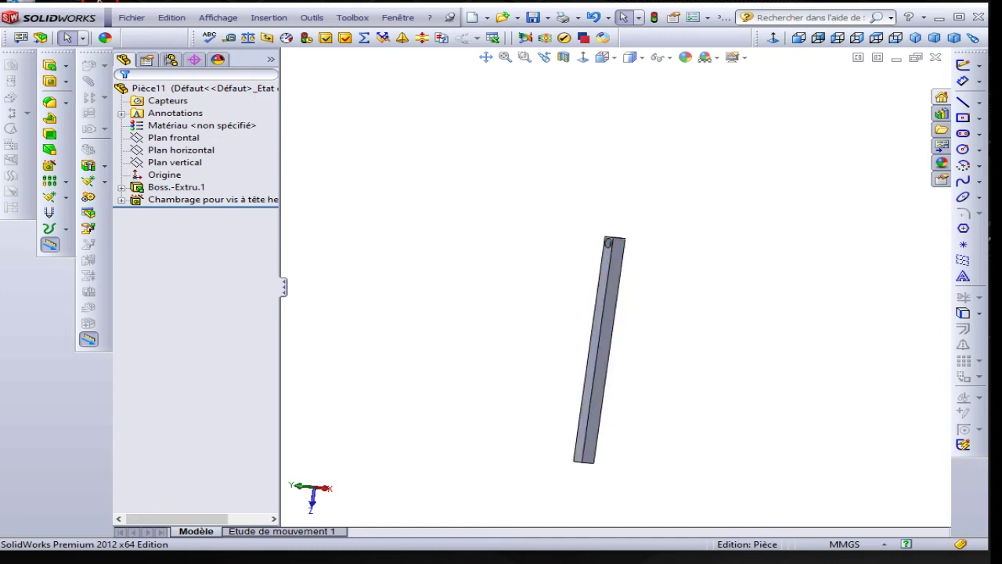
{"action": "key", "text": "alt+Tab"}
Review the LEVIER dimensions, then return to SolidWorks and select Plan horizontal.
{"action": "scroll", "coordinate": [716, 390], "scroll_direction": "up", "scroll_amount": 1}
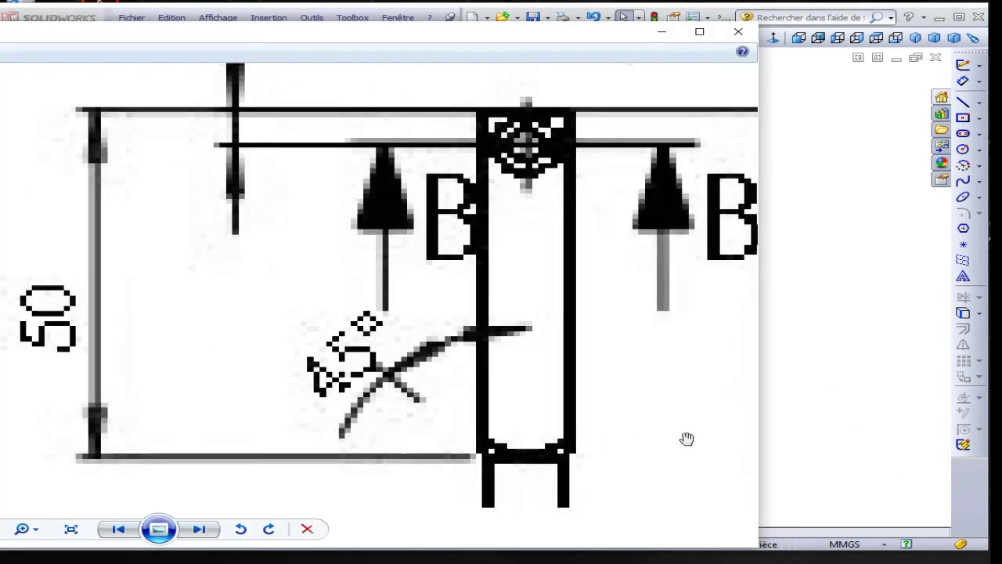
{"action": "scroll", "coordinate": [687, 438], "scroll_direction": "down", "scroll_amount": 2}
{"action": "scroll", "coordinate": [677, 437], "scroll_direction": "down", "scroll_amount": 1}
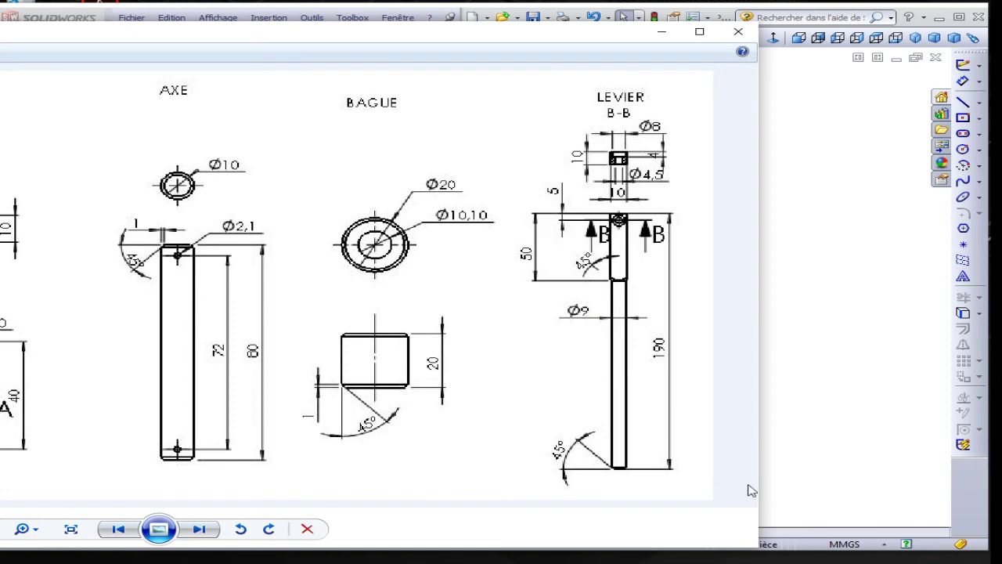
{"action": "key", "text": "alt+Tab"}
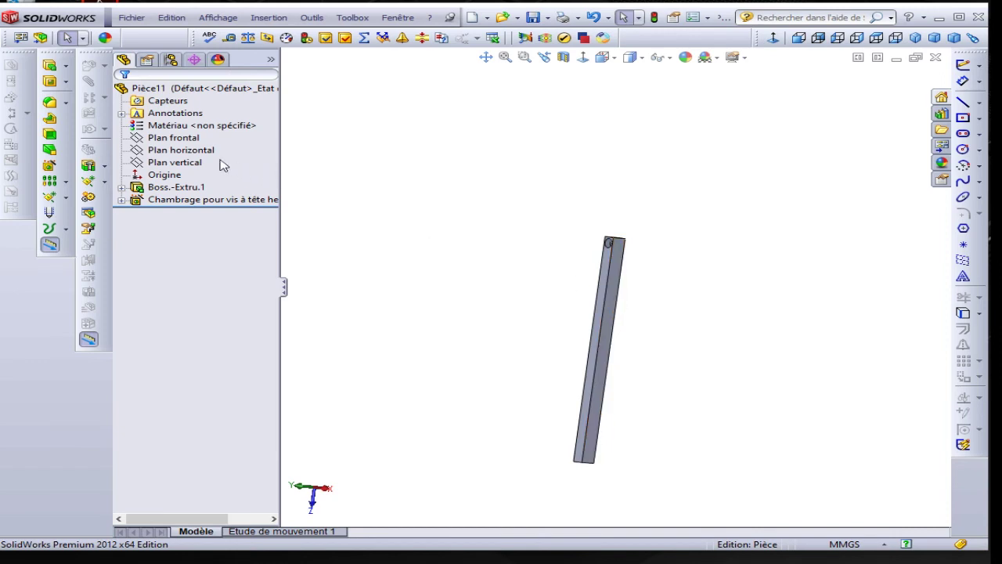
{"action": "left_click", "coordinate": [181, 152]}
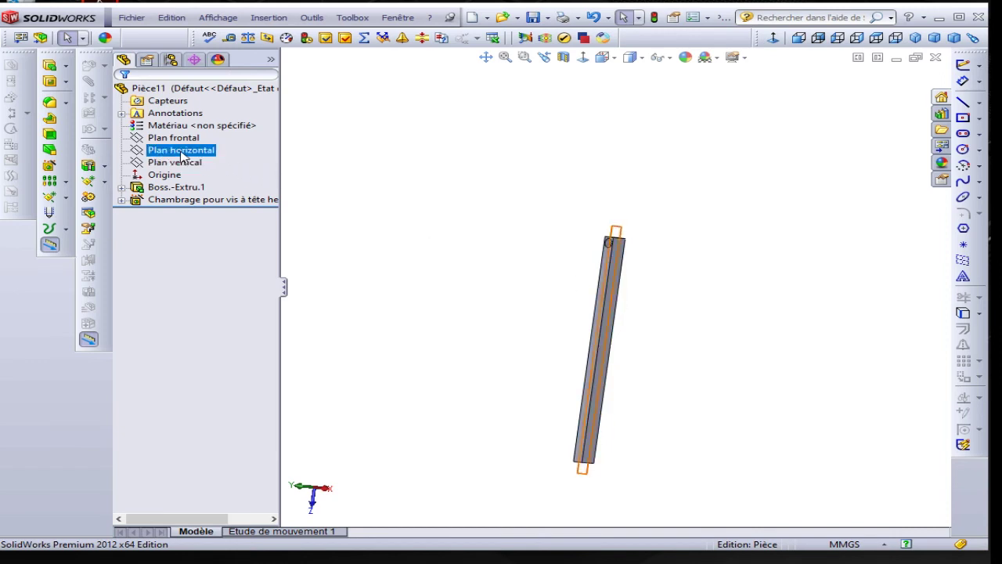
Sketch on Plan horizontal a vertical construction centreline spanning the bar's full length.
{"action": "mouse_move", "coordinate": [391, 248]}
{"action": "middle_mouse_down"}
{"action": "mouse_move", "coordinate": [430, 354]}
{"action": "mouse_move", "coordinate": [447, 347]}
{"action": "middle_mouse_up"}
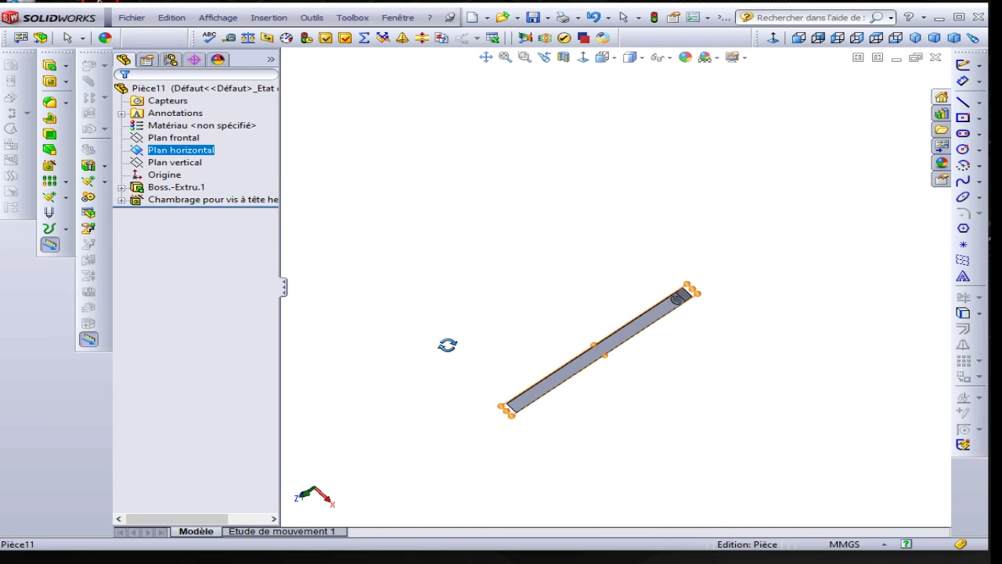
{"action": "right_click", "coordinate": [179, 153]}
{"action": "left_click", "coordinate": [190, 136]}
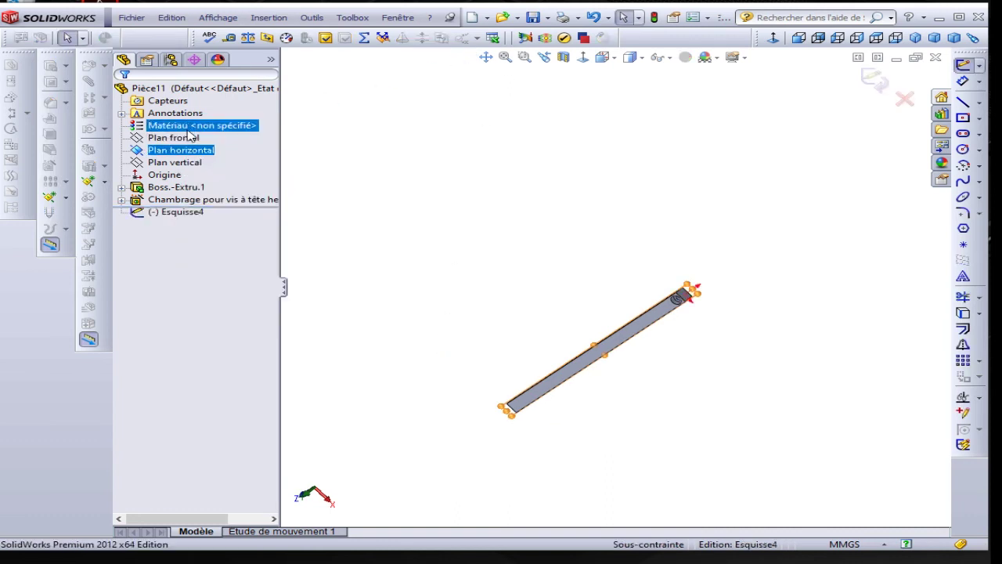
{"action": "left_click", "coordinate": [582, 57]}
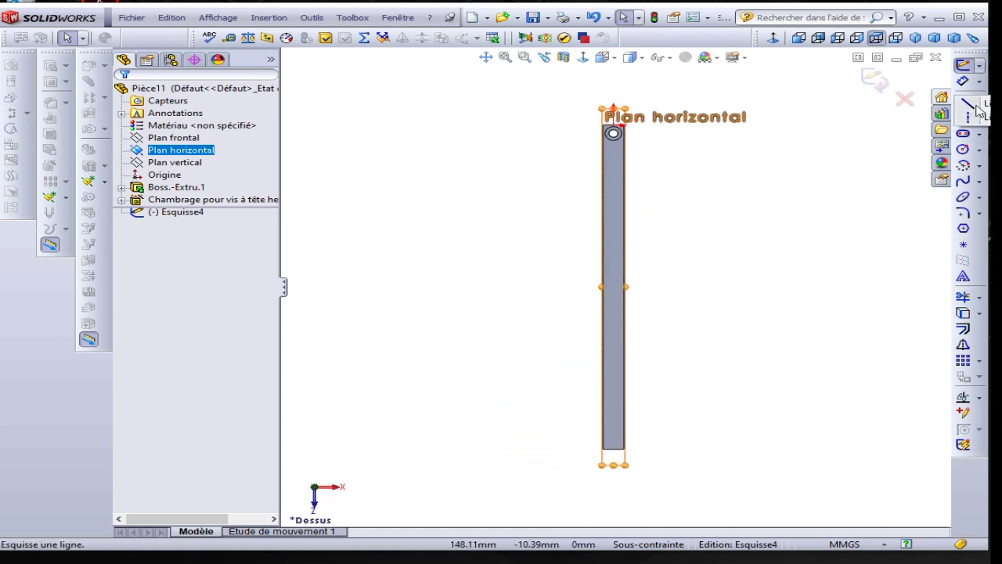
{"action": "left_click", "coordinate": [970, 120]}
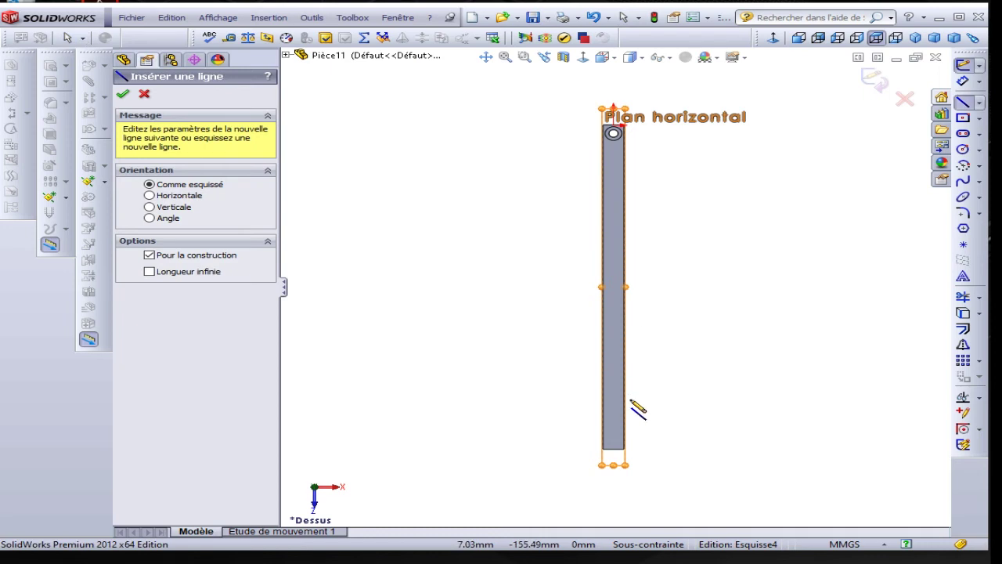
{"action": "left_click", "coordinate": [613, 500]}
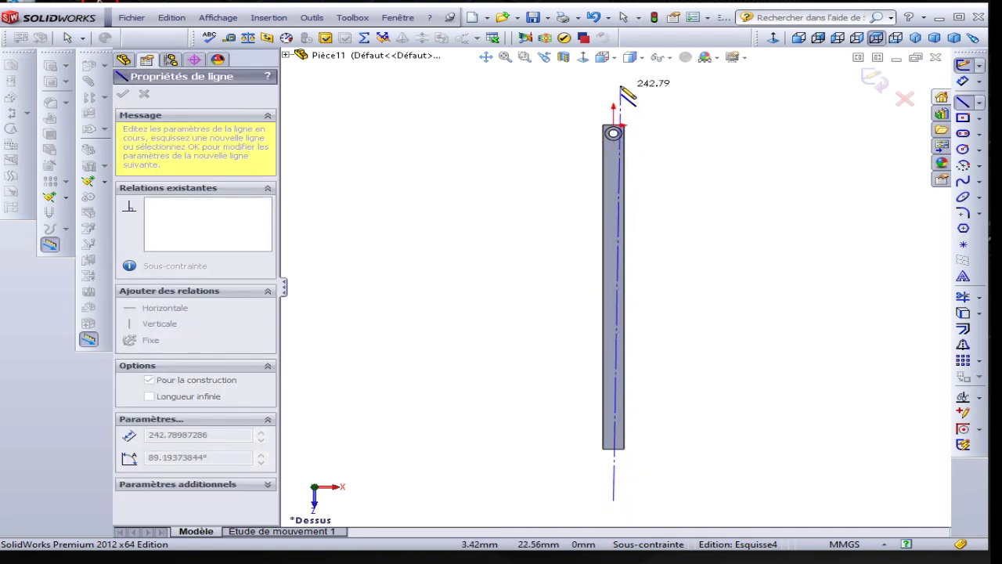
{"action": "left_click", "coordinate": [613, 80]}
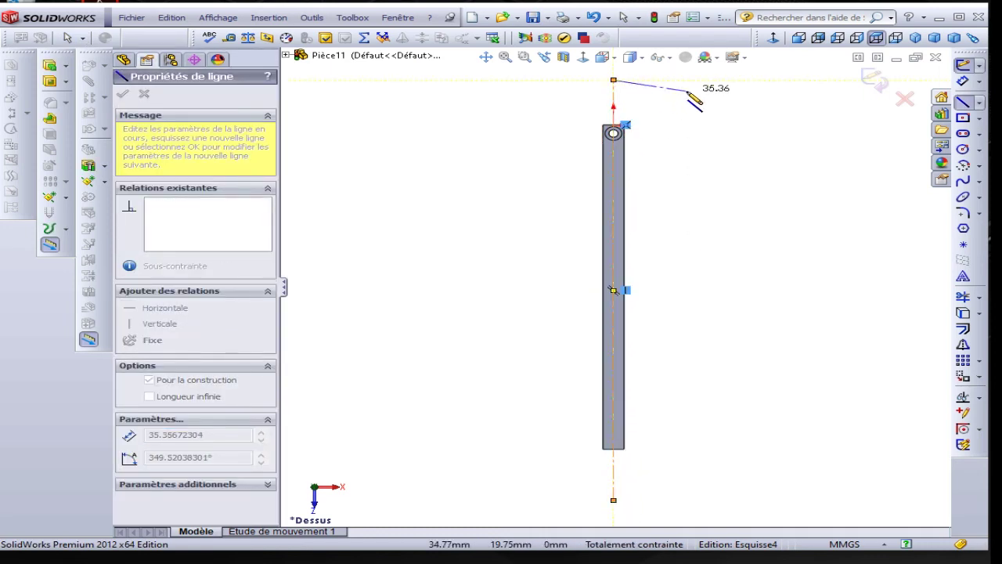
{"action": "key", "text": "Escape"}
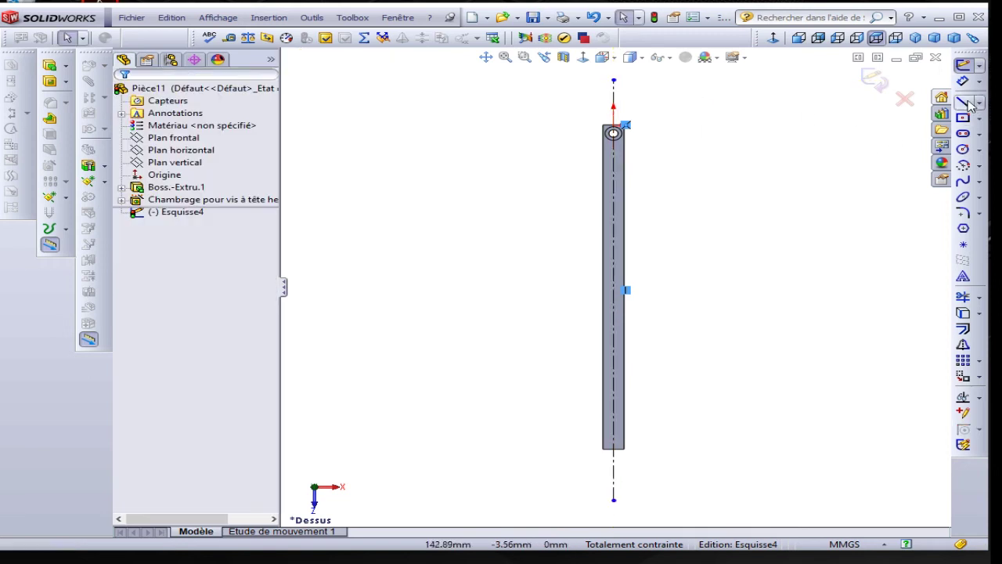
Begin the cut profile beside the bar with a vertical edge and a 45° sloping line.
{"action": "left_click", "coordinate": [963, 102]}
{"action": "scroll", "coordinate": [666, 454], "scroll_direction": "down", "scroll_amount": 2}
{"action": "scroll", "coordinate": [618, 447], "scroll_direction": "down", "scroll_amount": 2}
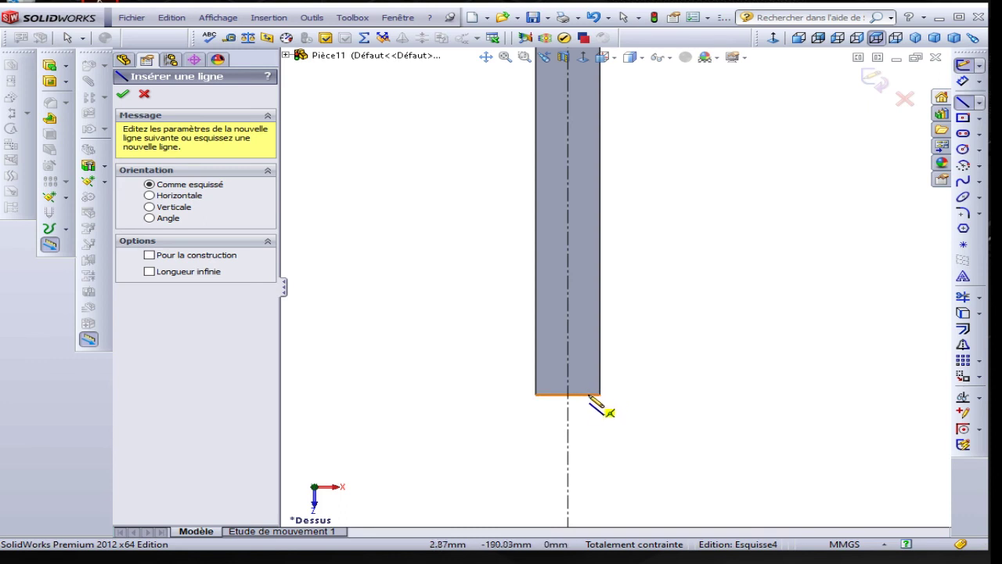
{"action": "left_click", "coordinate": [569, 394]}
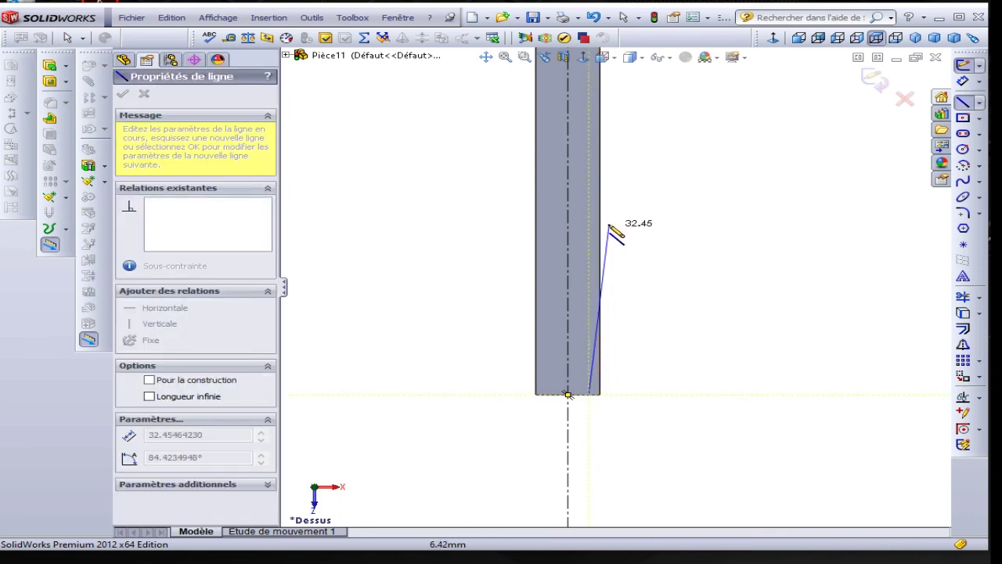
{"action": "scroll", "coordinate": [615, 203], "scroll_direction": "up", "scroll_amount": 2}
{"action": "scroll", "coordinate": [621, 173], "scroll_direction": "up", "scroll_amount": 2}
{"action": "scroll", "coordinate": [613, 125], "scroll_direction": "down", "scroll_amount": 3}
{"action": "scroll", "coordinate": [609, 117], "scroll_direction": "up", "scroll_amount": 3}
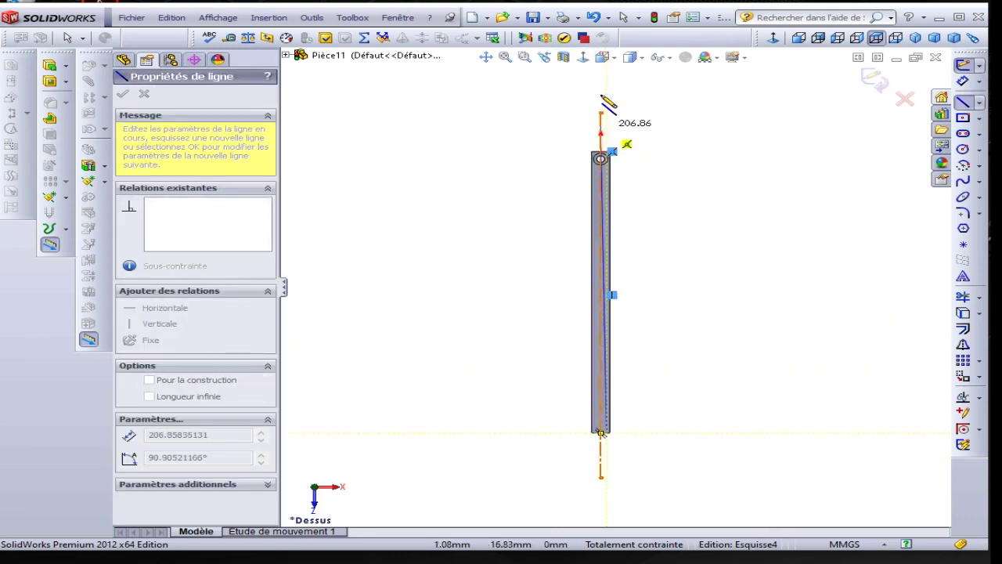
{"action": "scroll", "coordinate": [605, 200], "scroll_direction": "down", "scroll_amount": 2}
{"action": "scroll", "coordinate": [630, 323], "scroll_direction": "down", "scroll_amount": 1}
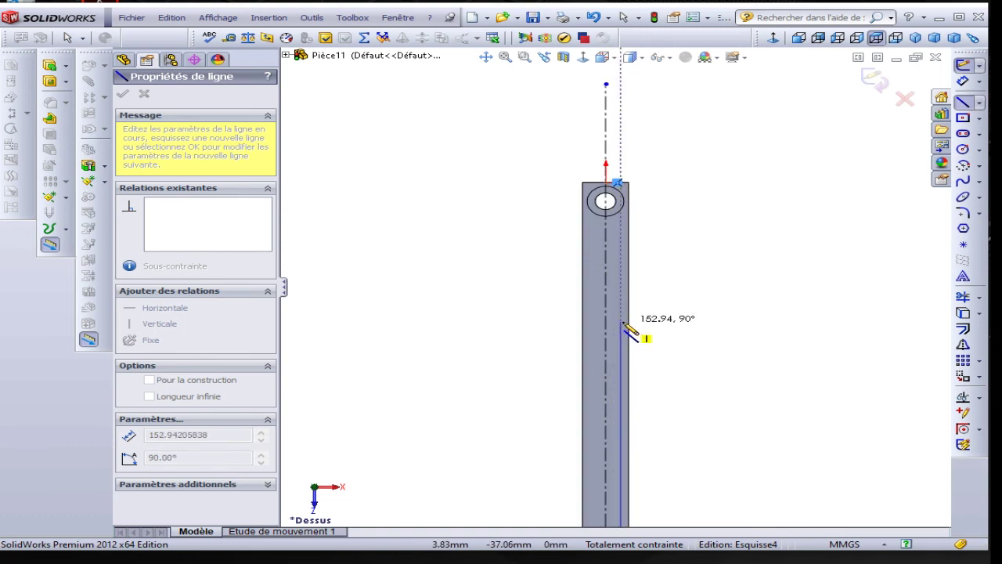
{"action": "left_click", "coordinate": [621, 321]}
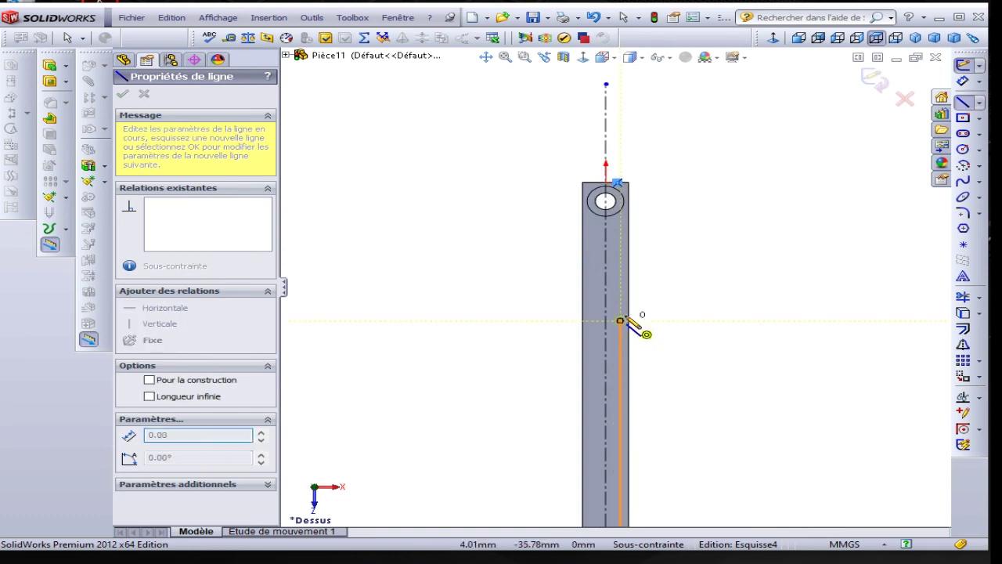
{"action": "left_click", "coordinate": [676, 277]}
Close the four-sided profile with a vertical side and horizontal bottom edge.
{"action": "scroll", "coordinate": [671, 313], "scroll_direction": "up", "scroll_amount": 2}
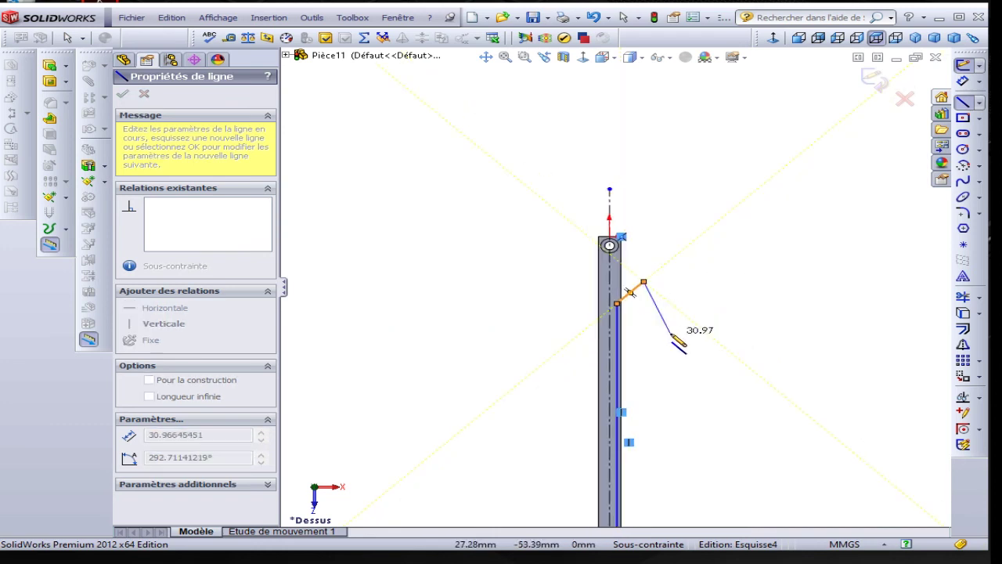
{"action": "scroll", "coordinate": [649, 425], "scroll_direction": "up", "scroll_amount": 2}
{"action": "scroll", "coordinate": [629, 444], "scroll_direction": "down", "scroll_amount": 3}
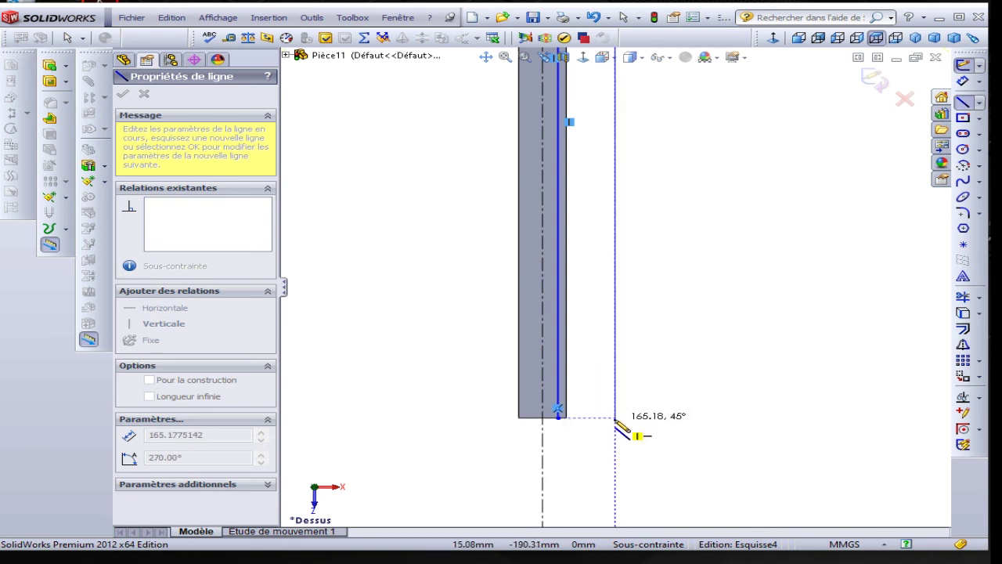
{"action": "left_click", "coordinate": [616, 420]}
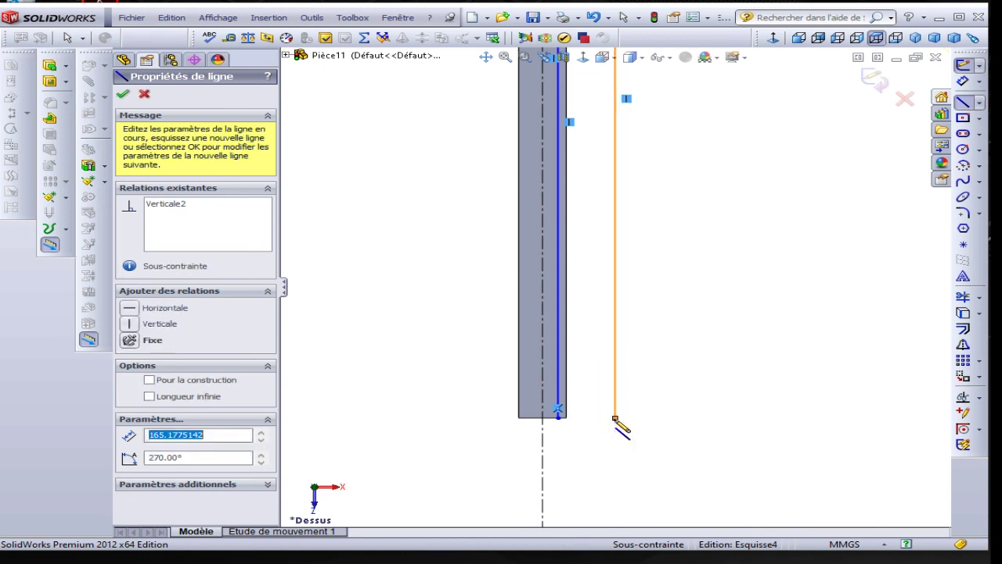
{"action": "left_click", "coordinate": [557, 418]}
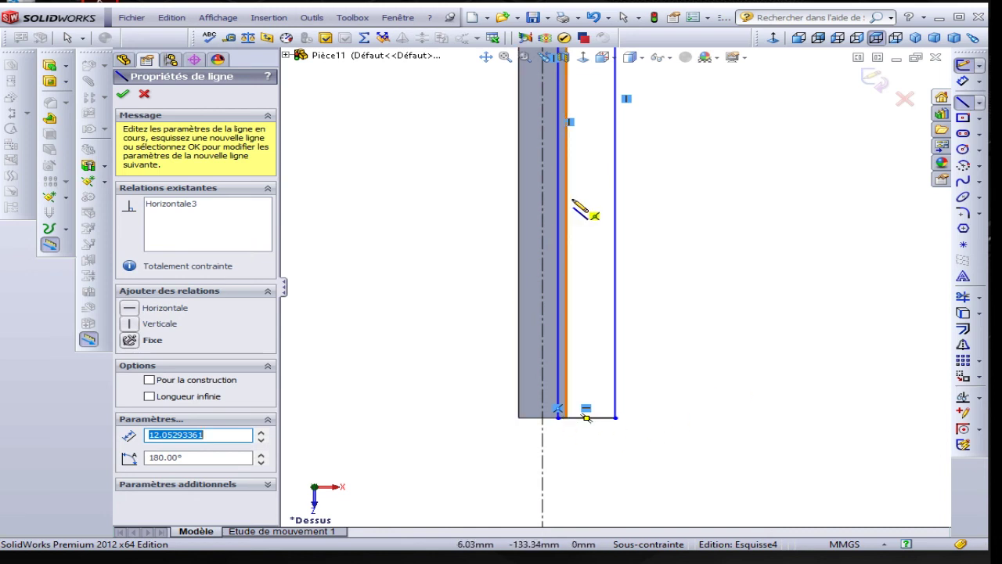
{"action": "scroll", "coordinate": [583, 207], "scroll_direction": "up", "scroll_amount": 5}
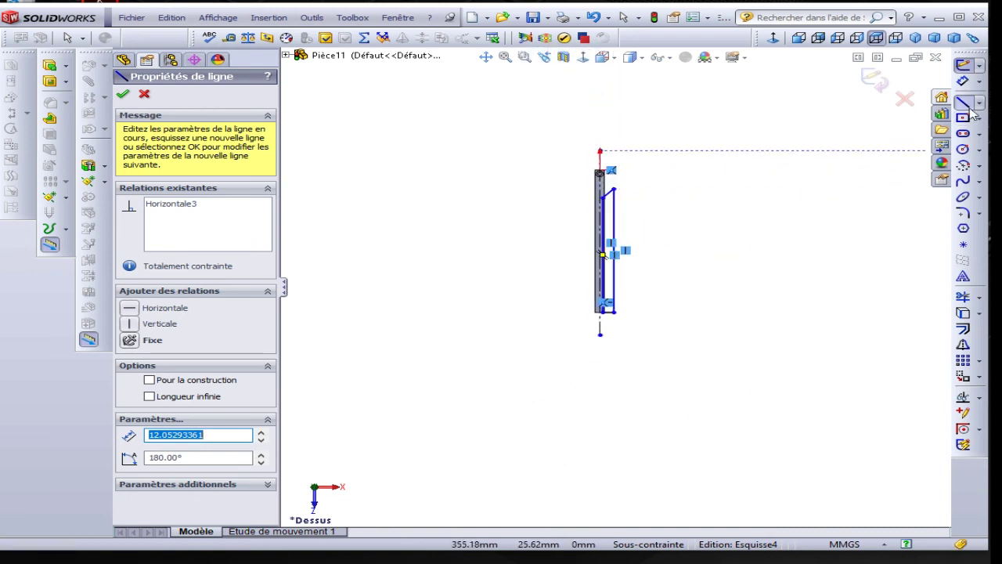
{"action": "scroll", "coordinate": [633, 235], "scroll_direction": "down", "scroll_amount": 3}
{"action": "scroll", "coordinate": [635, 258], "scroll_direction": "down", "scroll_amount": 2}
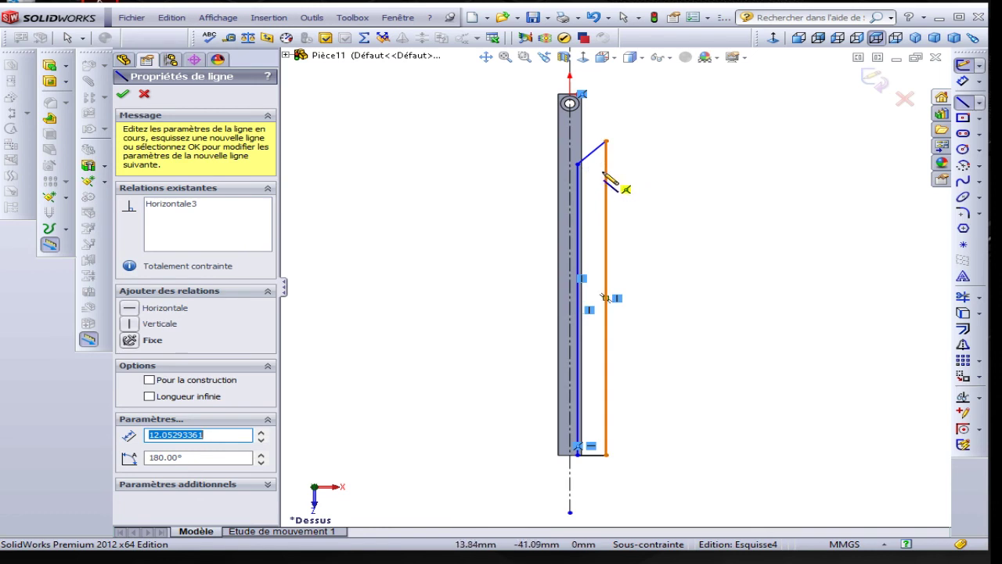
Dimension the slanted profile line at 45° to the centreline.
{"action": "left_click", "coordinate": [963, 83]}
{"action": "left_click", "coordinate": [570, 512]}
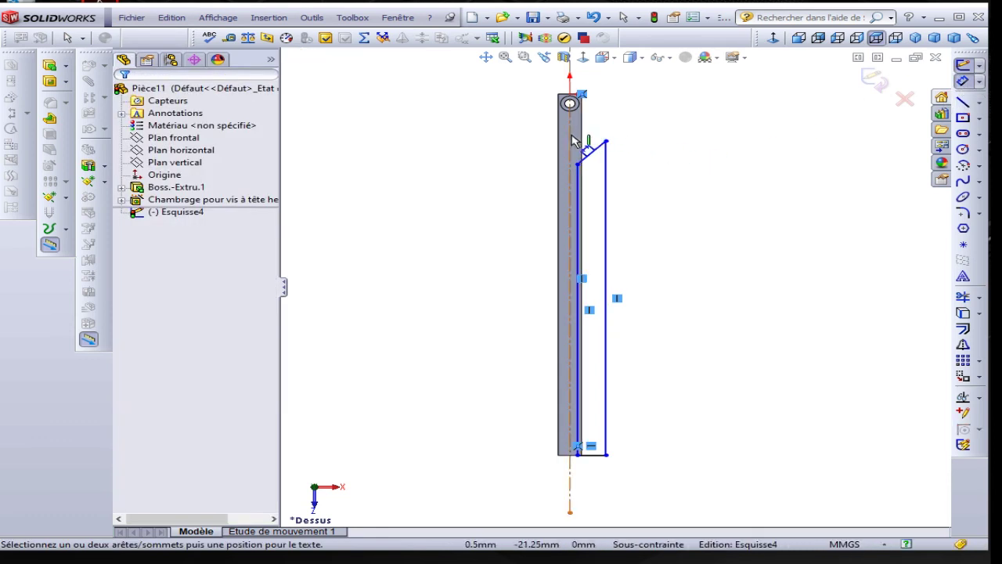
{"action": "left_click", "coordinate": [599, 151]}
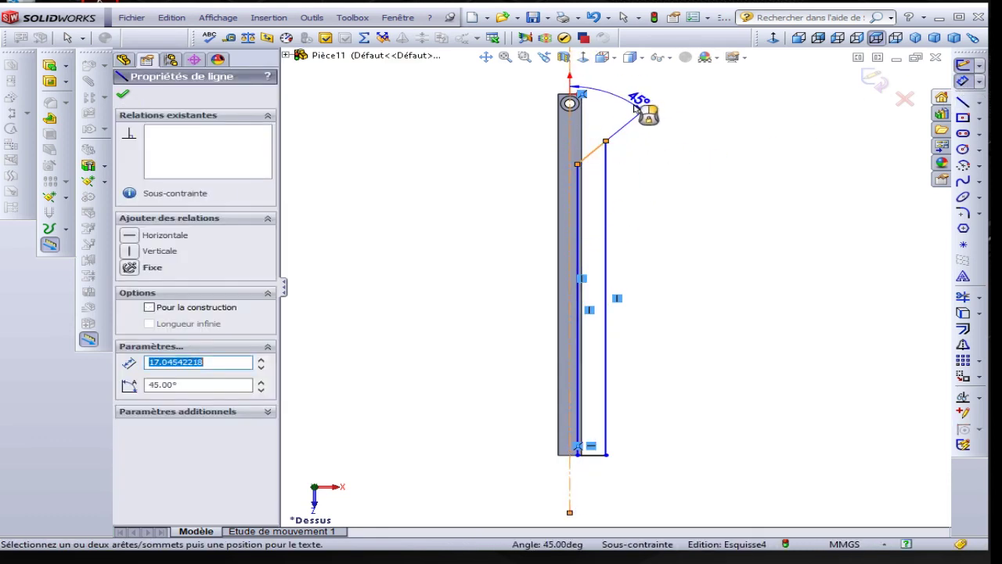
{"action": "left_click", "coordinate": [631, 109]}
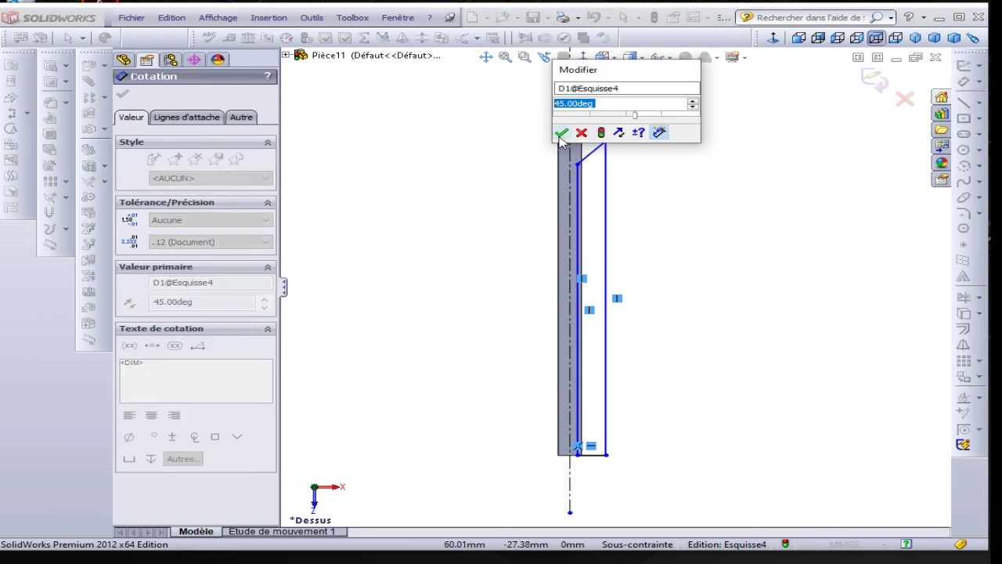
{"action": "left_click", "coordinate": [561, 134]}
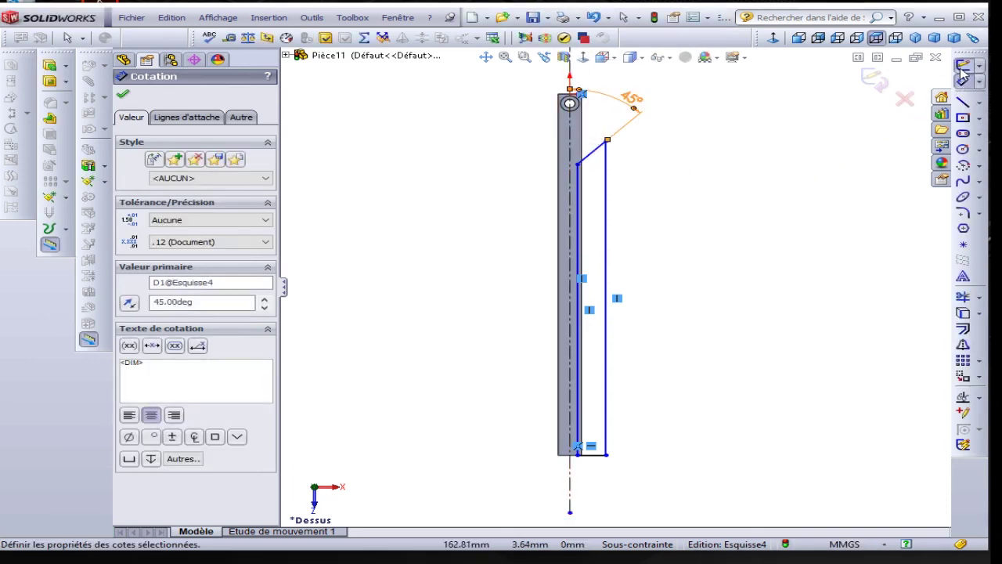
Set the shoulder corner 50 mm below the bar's top.
{"action": "left_click", "coordinate": [963, 81]}
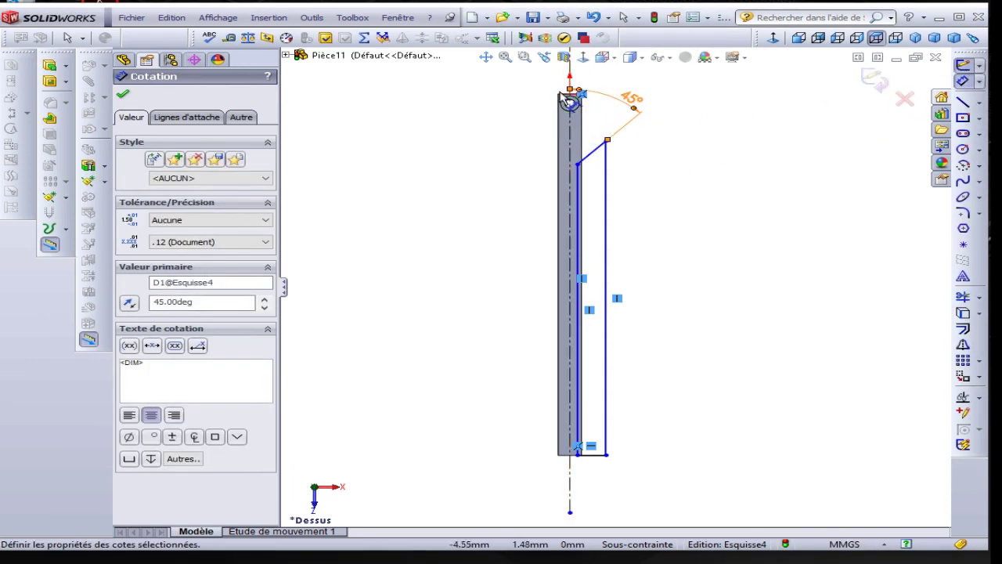
{"action": "scroll", "coordinate": [569, 100], "scroll_direction": "down", "scroll_amount": 3}
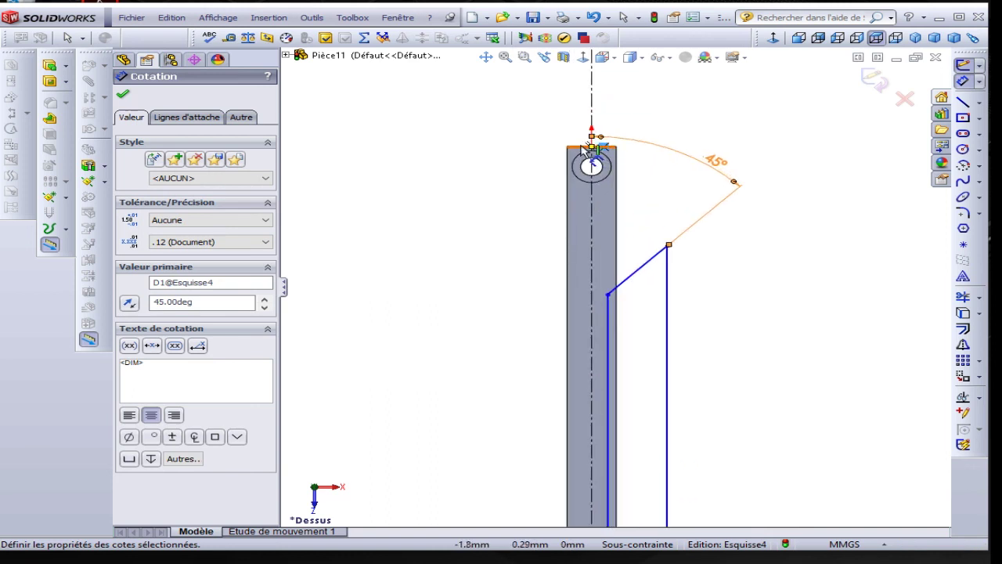
{"action": "left_click", "coordinate": [609, 296]}
{"action": "left_click", "coordinate": [455, 227]}
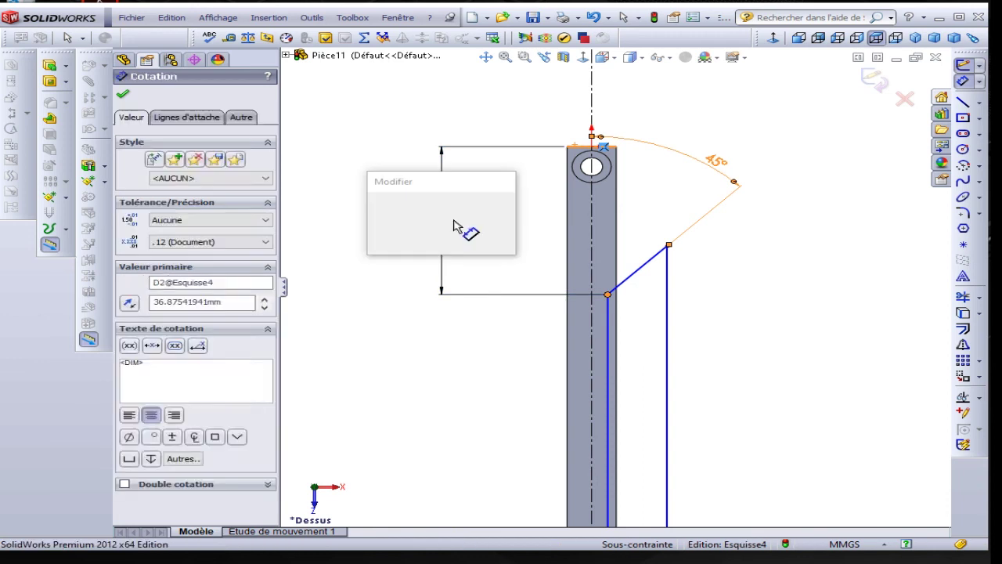
{"action": "type", "text": "50"}
{"action": "key", "text": "Return"}
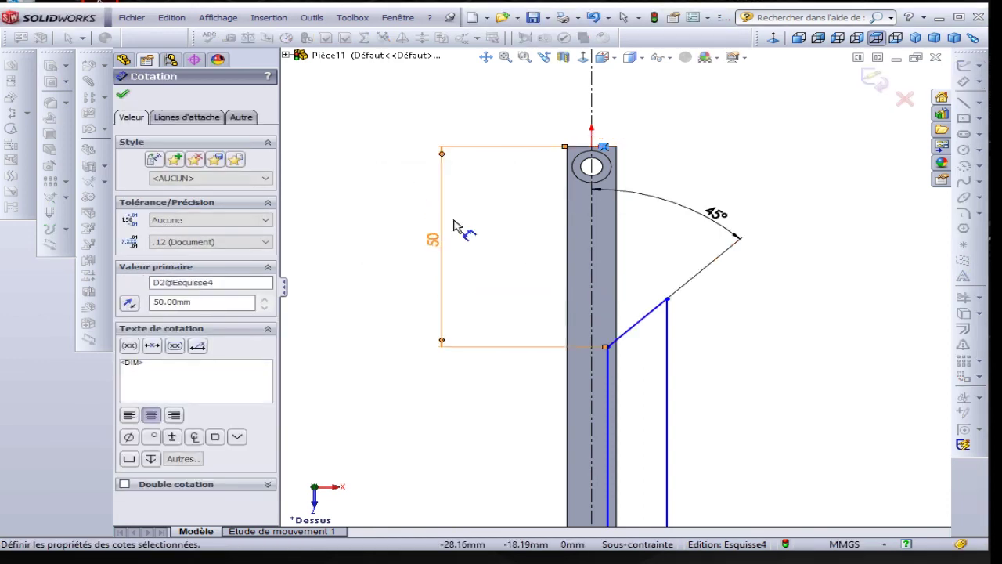
Offset the profile's inner vertical edge 9 mm from the centreline.
{"action": "scroll", "coordinate": [655, 335], "scroll_direction": "up", "scroll_amount": 3}
{"action": "scroll", "coordinate": [699, 264], "scroll_direction": "up", "scroll_amount": 1}
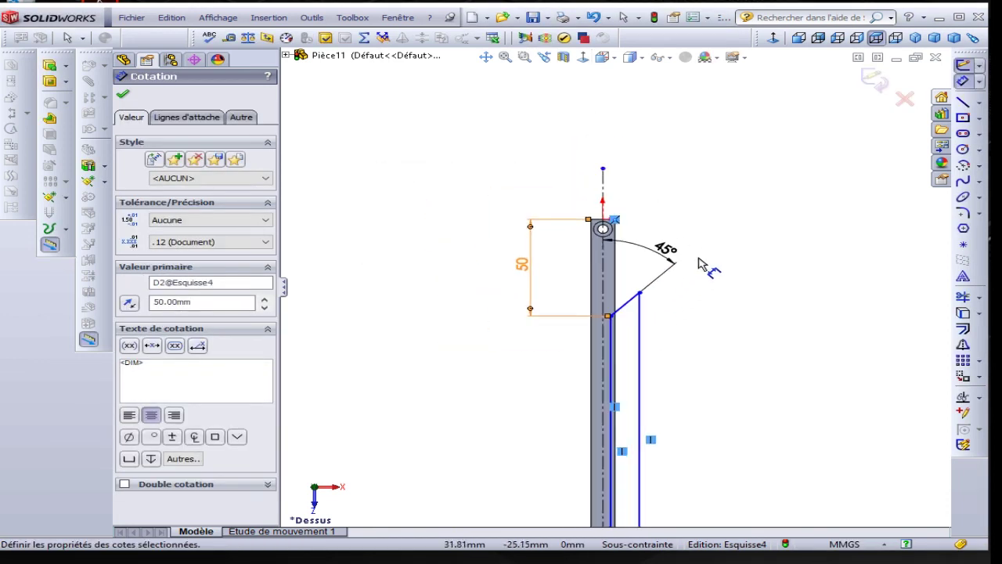
{"action": "scroll", "coordinate": [619, 368], "scroll_direction": "down", "scroll_amount": 2}
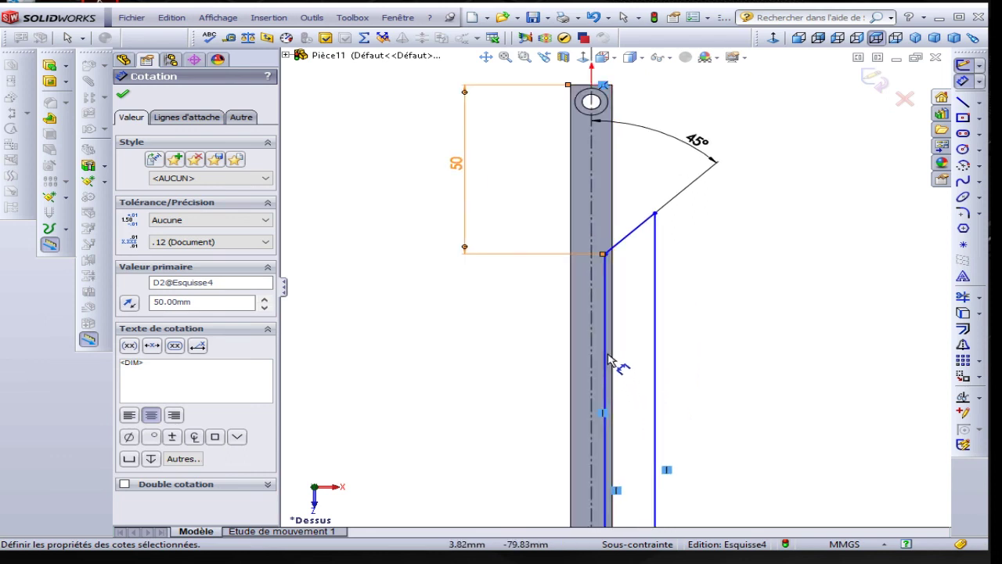
{"action": "scroll", "coordinate": [608, 342], "scroll_direction": "down", "scroll_amount": 3}
{"action": "left_click", "coordinate": [608, 342]}
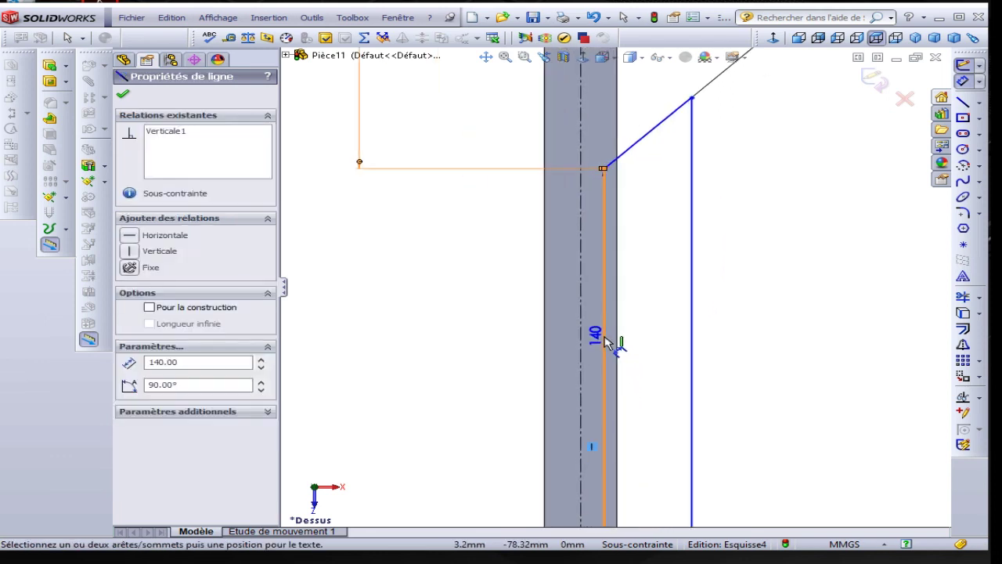
{"action": "left_click", "coordinate": [581, 307]}
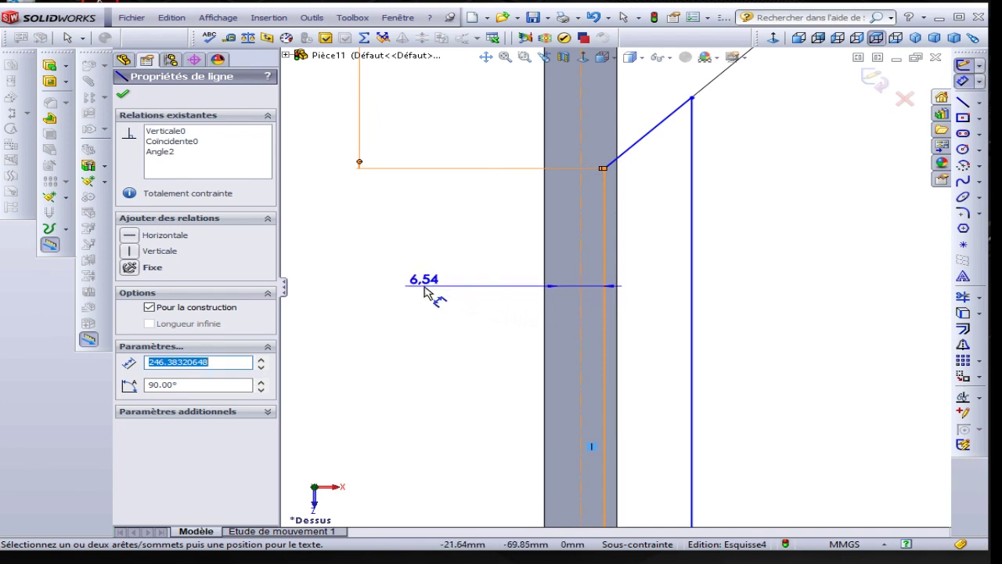
{"action": "left_click", "coordinate": [431, 290]}
{"action": "type", "text": "9"}
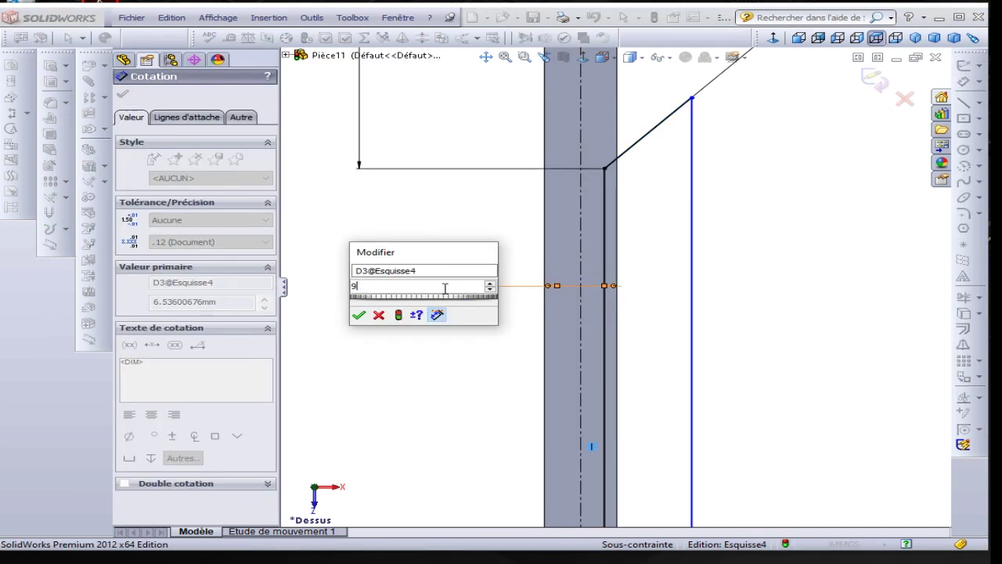
{"action": "key", "text": "Return"}
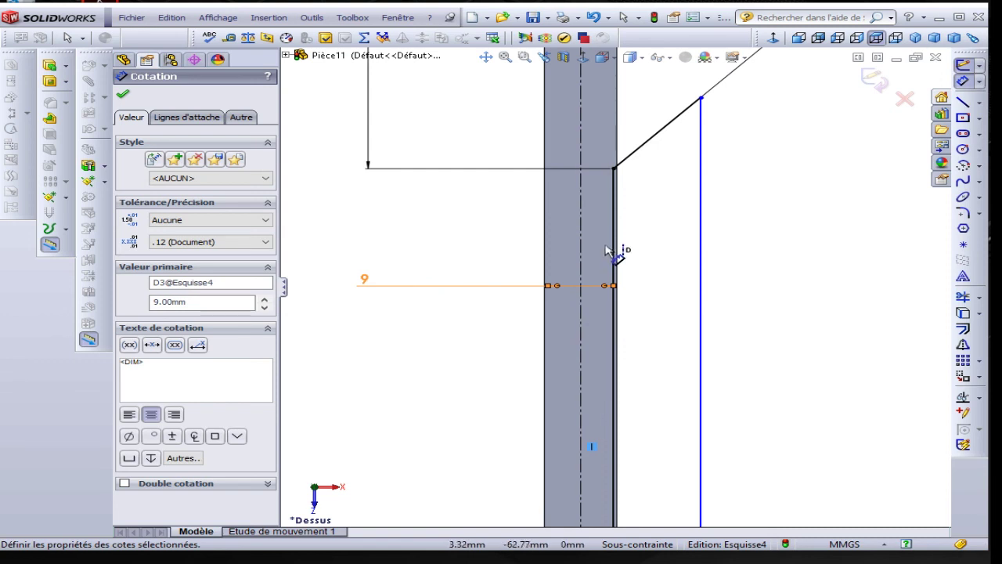
{"action": "scroll", "coordinate": [619, 260], "scroll_direction": "up", "scroll_amount": 1}
{"action": "scroll", "coordinate": [619, 260], "scroll_direction": "up", "scroll_amount": 2}
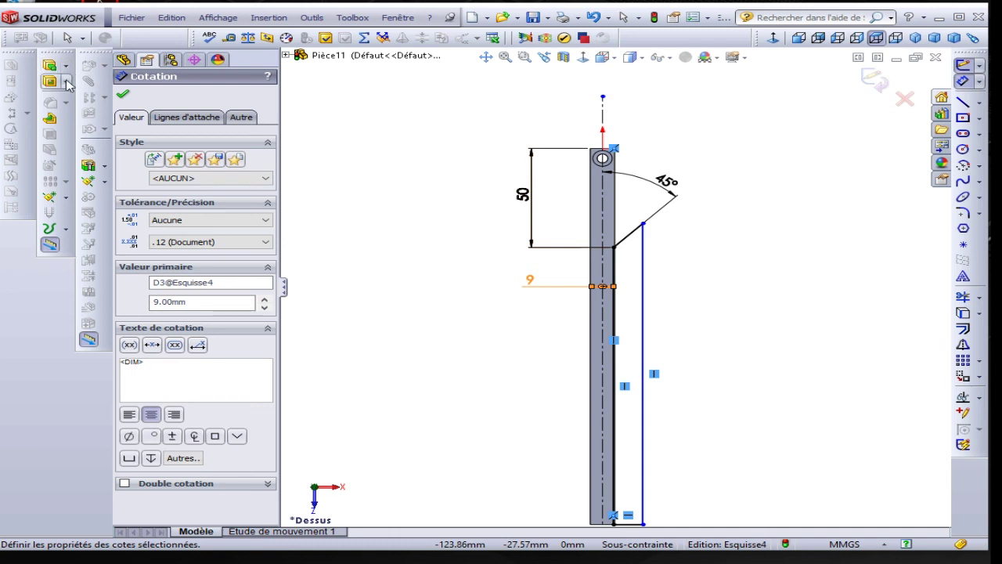
Revolve-cut the profile 360° about Ligne1, turning the bar into a round shaft.
{"action": "left_click", "coordinate": [67, 83]}
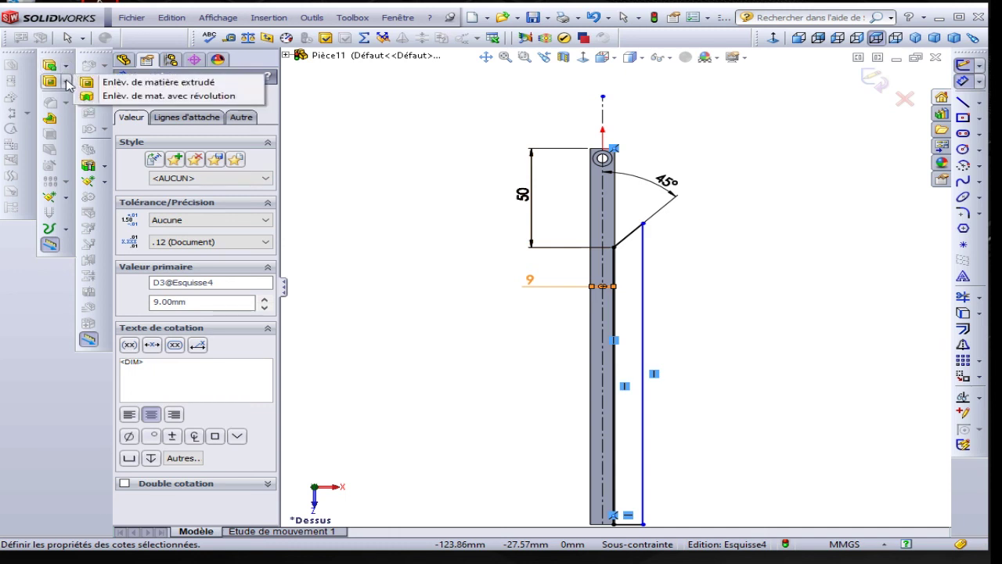
{"action": "left_click", "coordinate": [115, 97]}
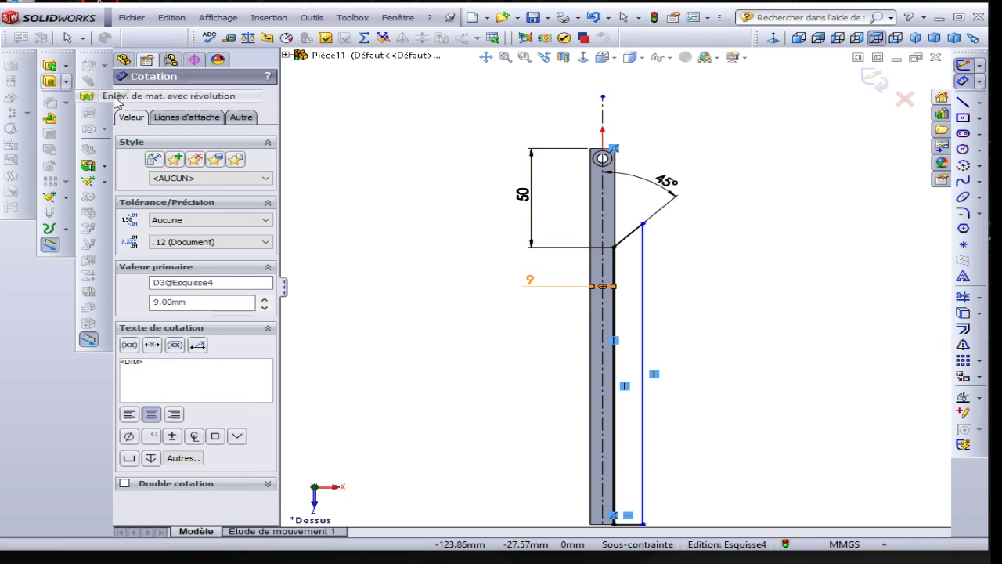
{"action": "mouse_move", "coordinate": [337, 380]}
{"action": "middle_mouse_down"}
{"action": "mouse_move", "coordinate": [352, 233]}
{"action": "mouse_move", "coordinate": [352, 253]}
{"action": "middle_mouse_up"}
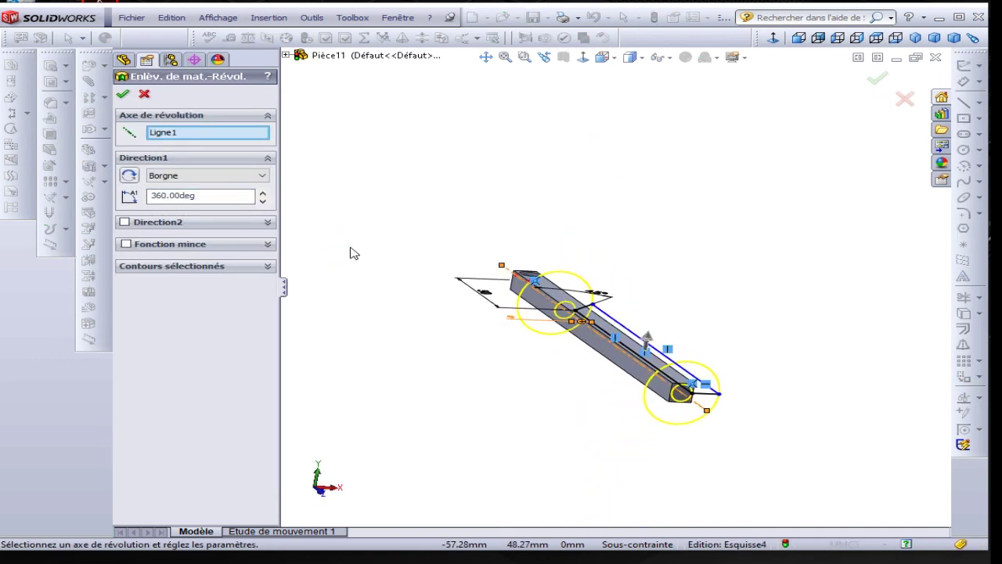
{"action": "left_click", "coordinate": [123, 95]}
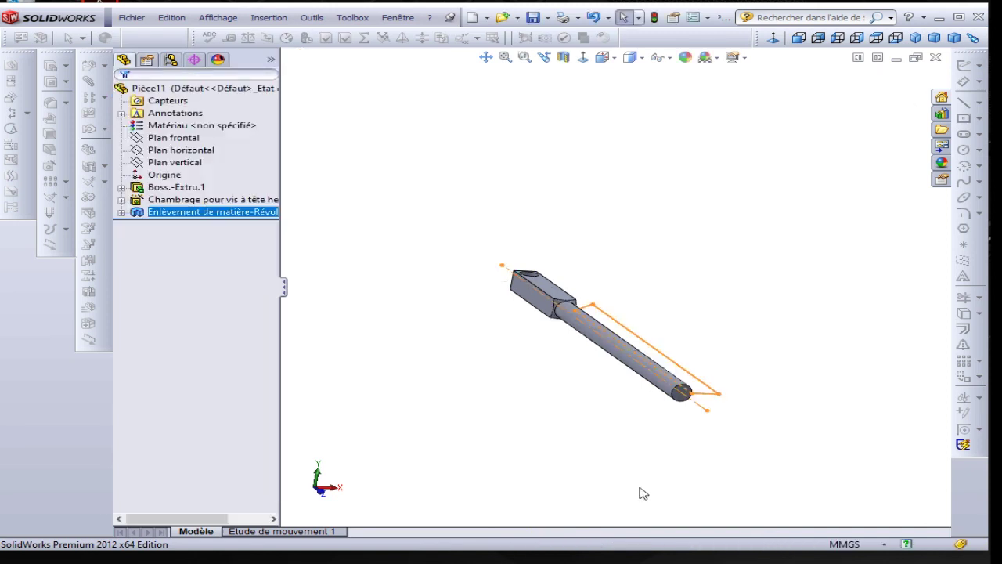
{"action": "mouse_move", "coordinate": [550, 368]}
{"action": "middle_mouse_down"}
{"action": "mouse_move", "coordinate": [441, 409]}
{"action": "mouse_move", "coordinate": [426, 446]}
{"action": "mouse_move", "coordinate": [438, 460]}
{"action": "mouse_move", "coordinate": [473, 426]}
{"action": "middle_mouse_up"}
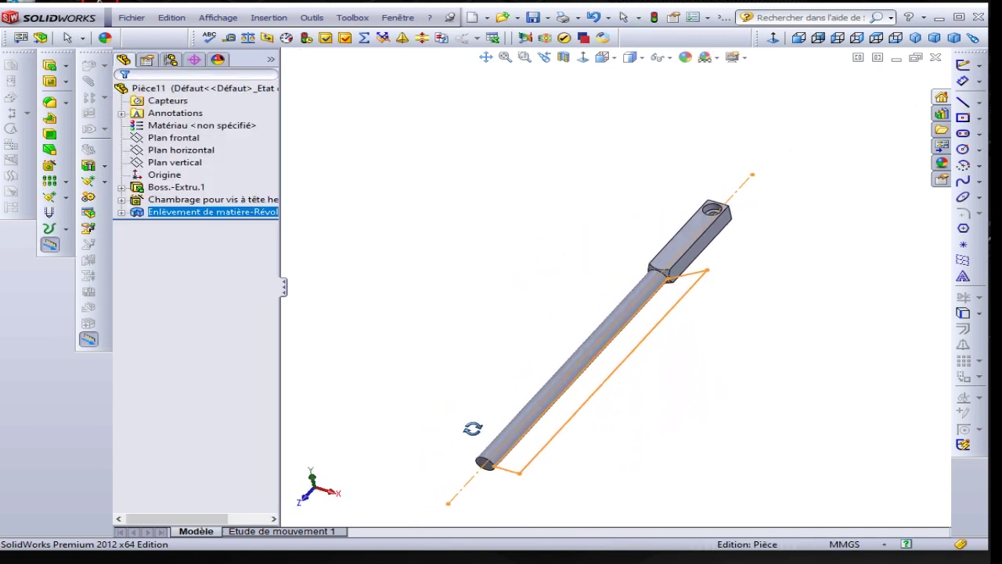
{"action": "left_click", "coordinate": [481, 313]}
{"action": "middle_click_drag", "start_coordinate": [481, 313], "coordinate": [595, 286]}
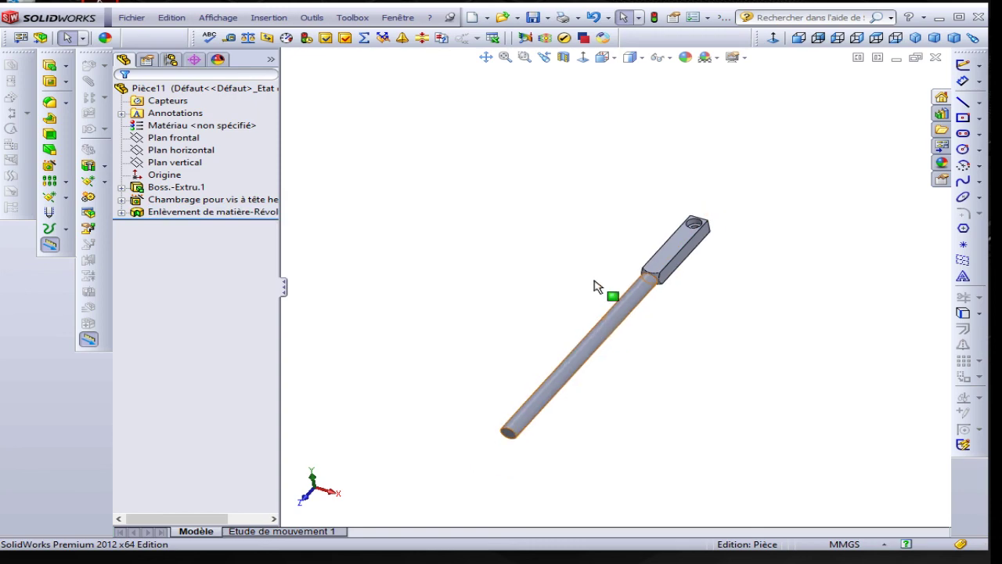
Save the part as levier.SLDPRT in the Plieuse folder.
{"action": "left_click", "coordinate": [533, 17]}
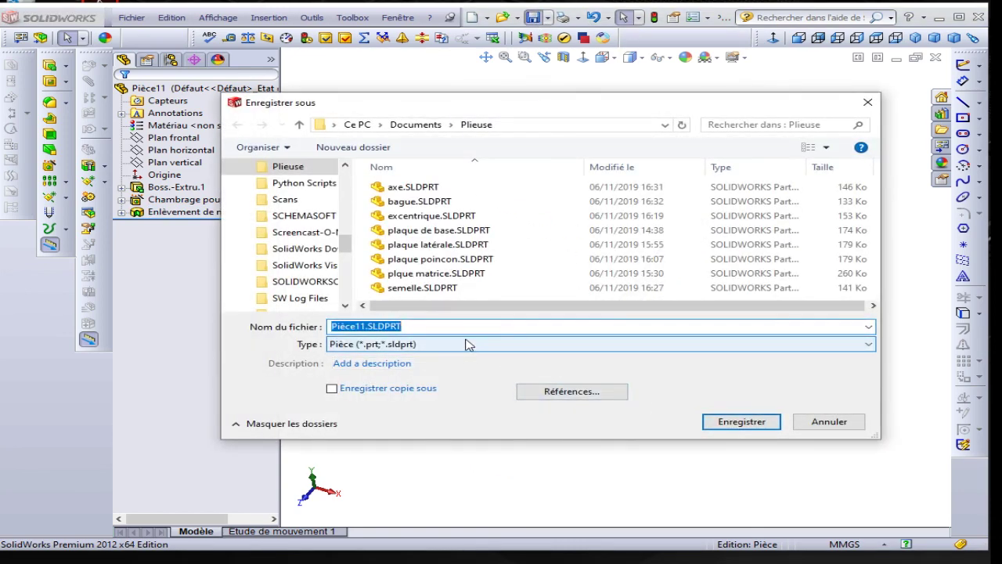
{"action": "type", "text": "levier"}
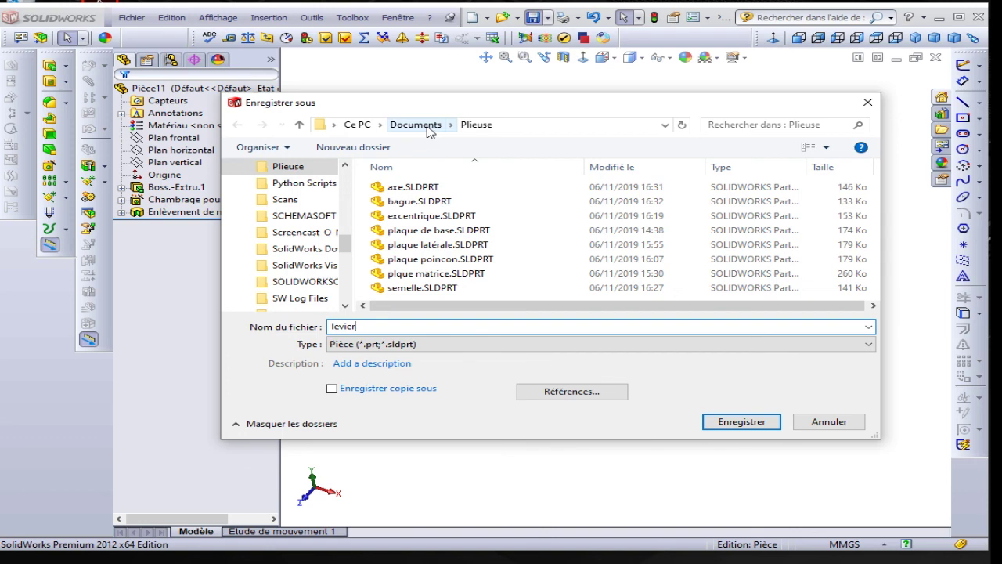
{"action": "left_click", "coordinate": [749, 421]}
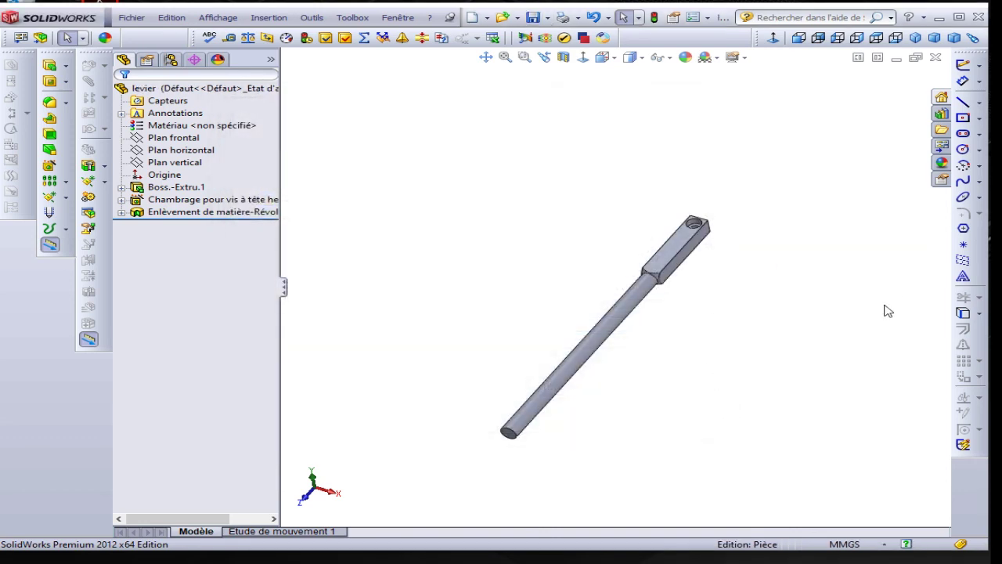